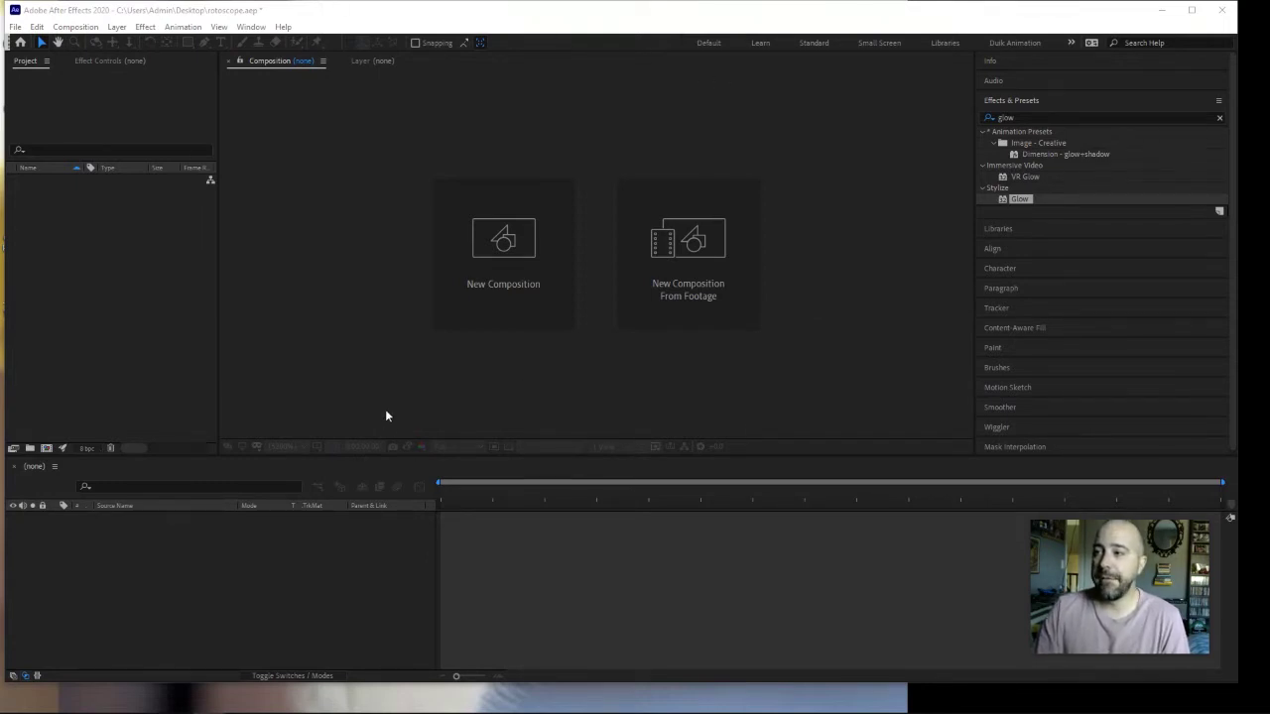
Clear the glow search from Effects & Presets and collapse its list
{"action": "left_click", "coordinate": [1219, 117]}
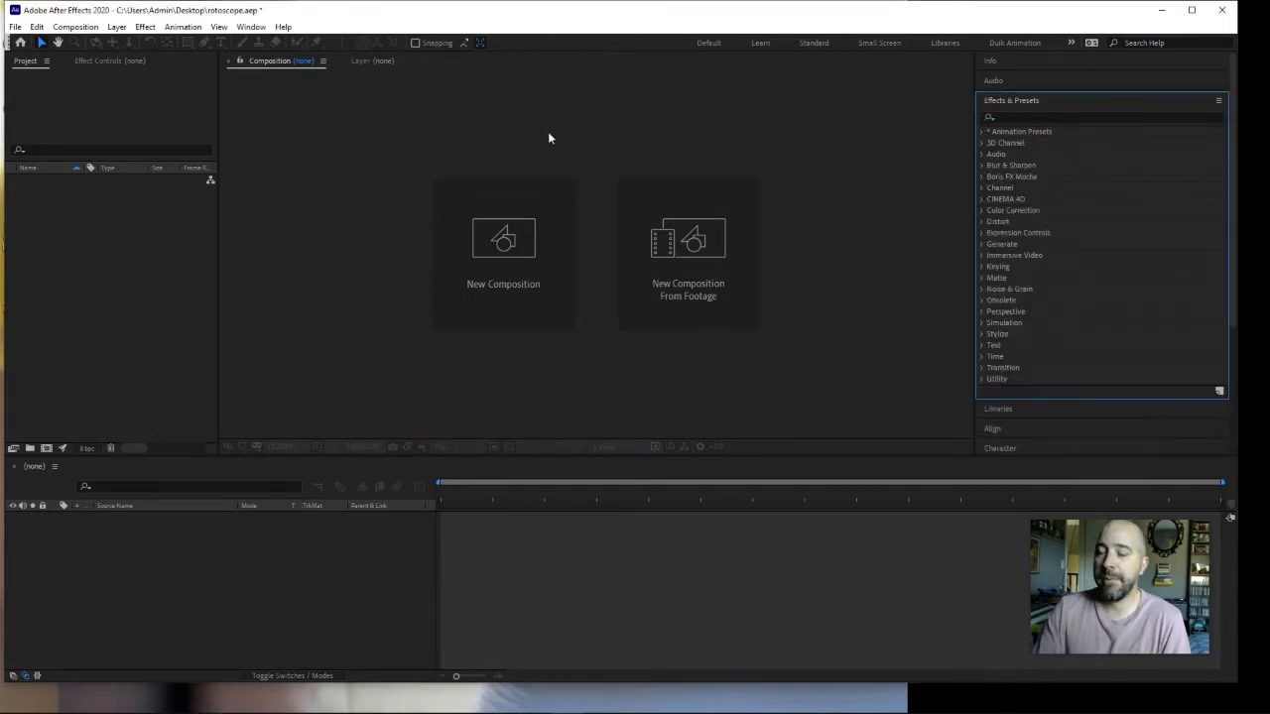
{"action": "left_click", "coordinate": [1078, 103]}
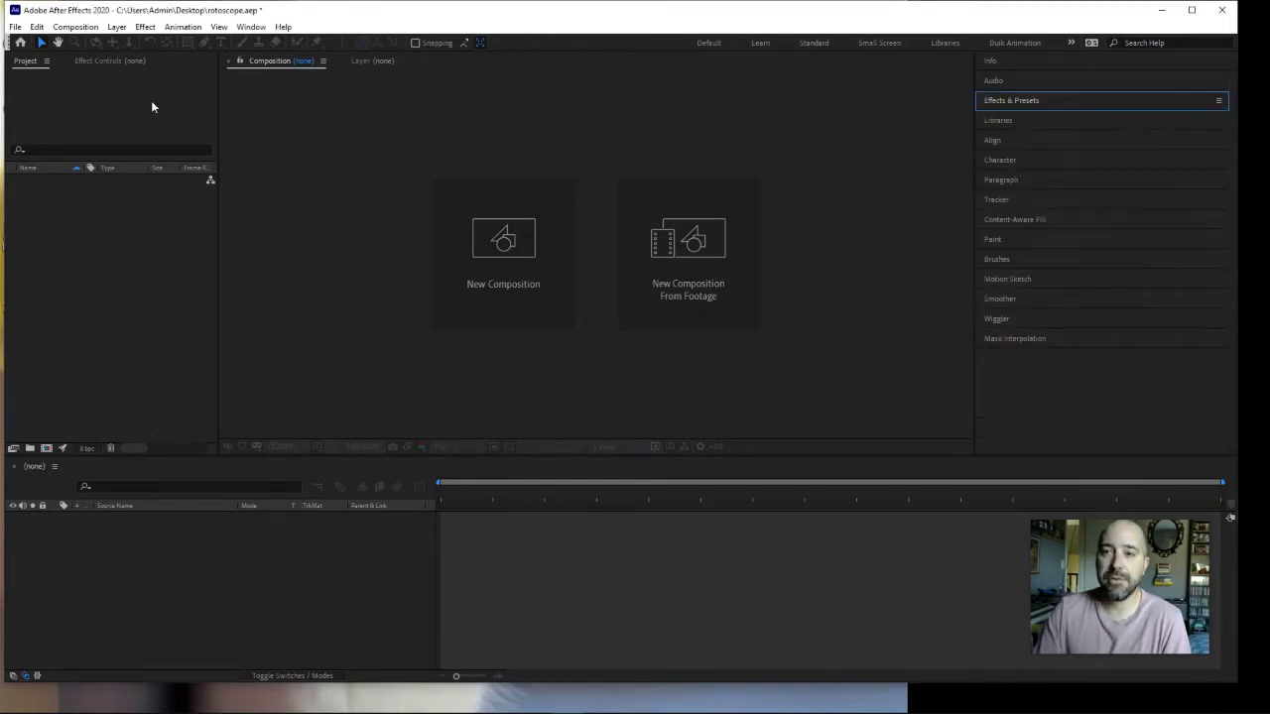
Import the Animation Reference - Athletic Male Front Snap Kick video from the Downloads folder into the project
{"action": "left_click", "coordinate": [18, 26]}
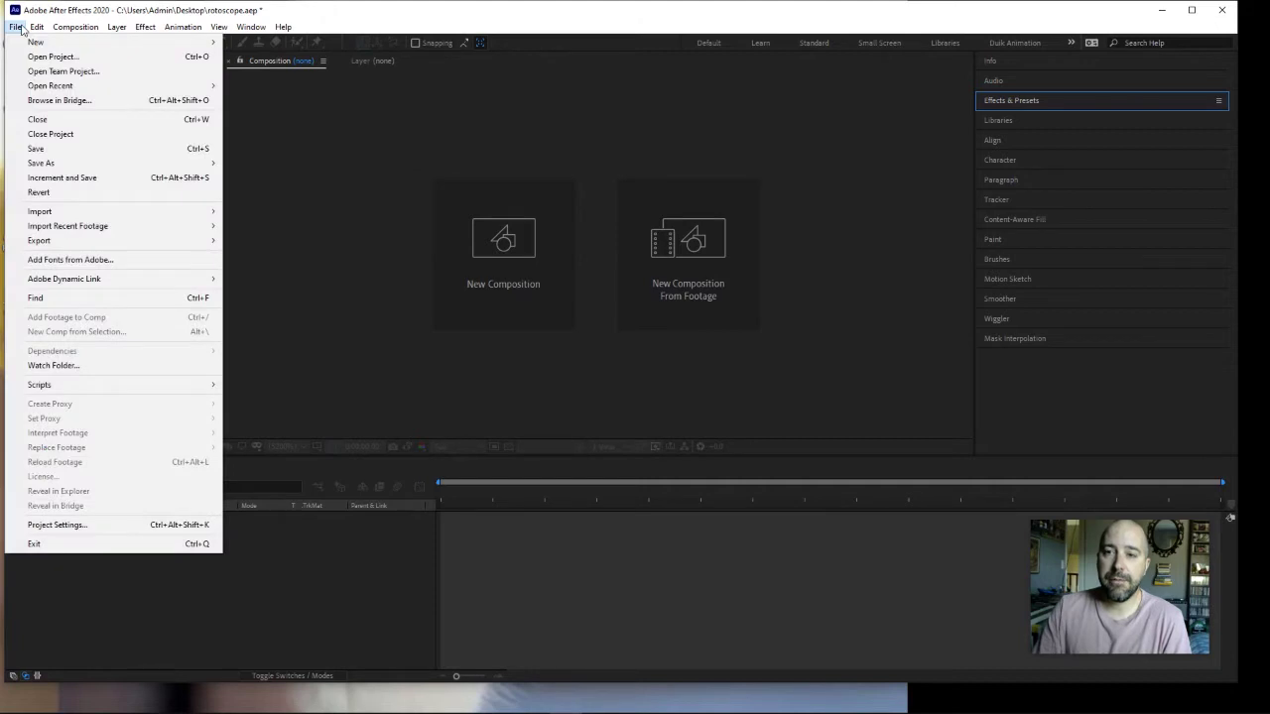
{"action": "mouse_move", "coordinate": [57, 213]}
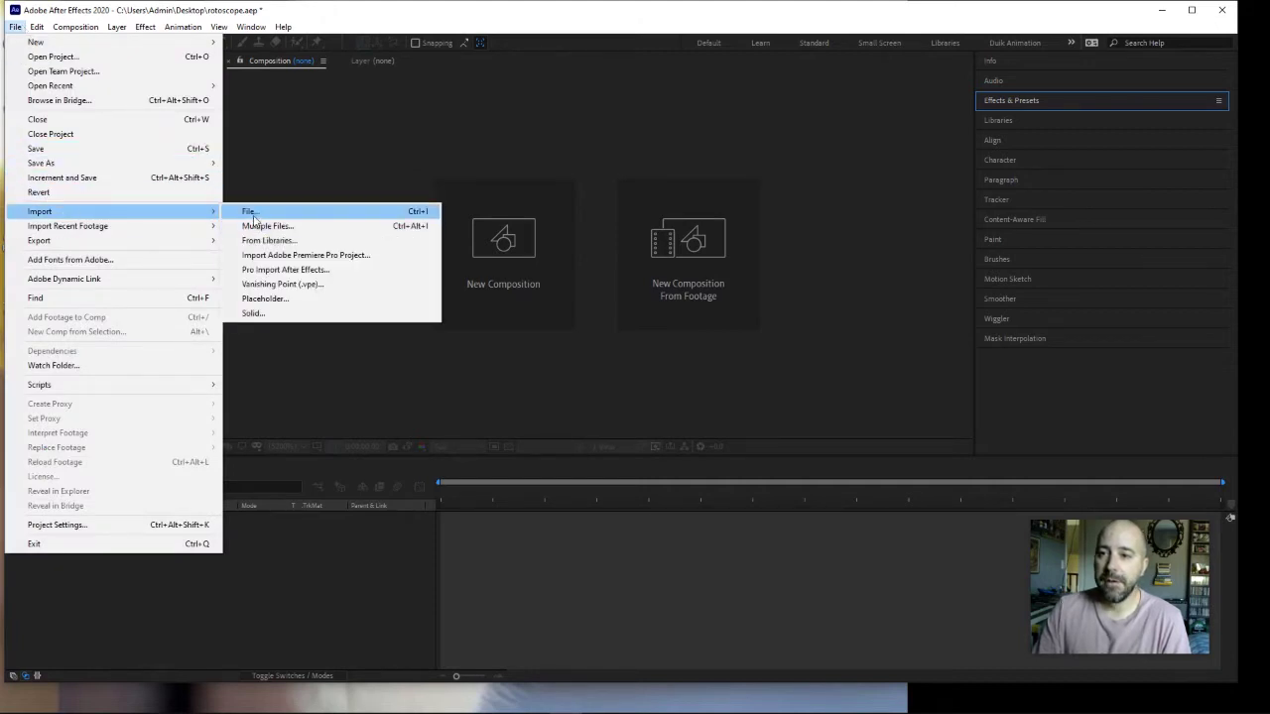
{"action": "left_click", "coordinate": [254, 213]}
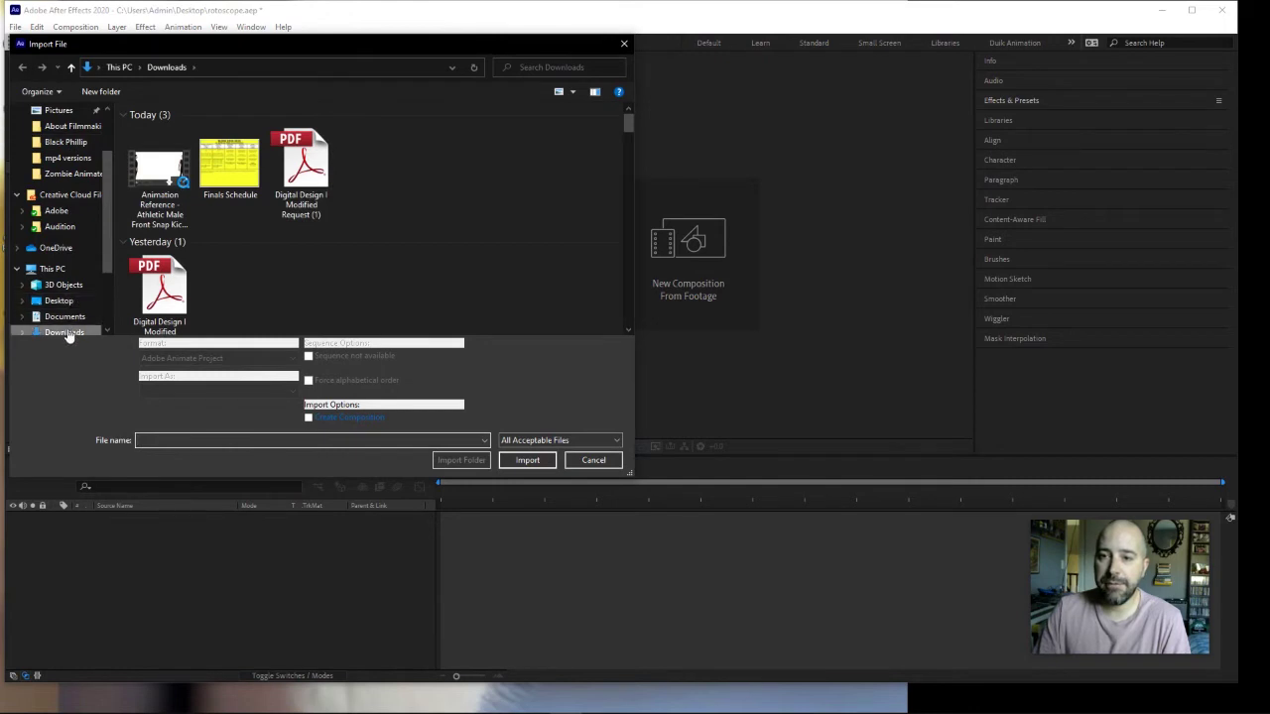
{"action": "left_click", "coordinate": [140, 225]}
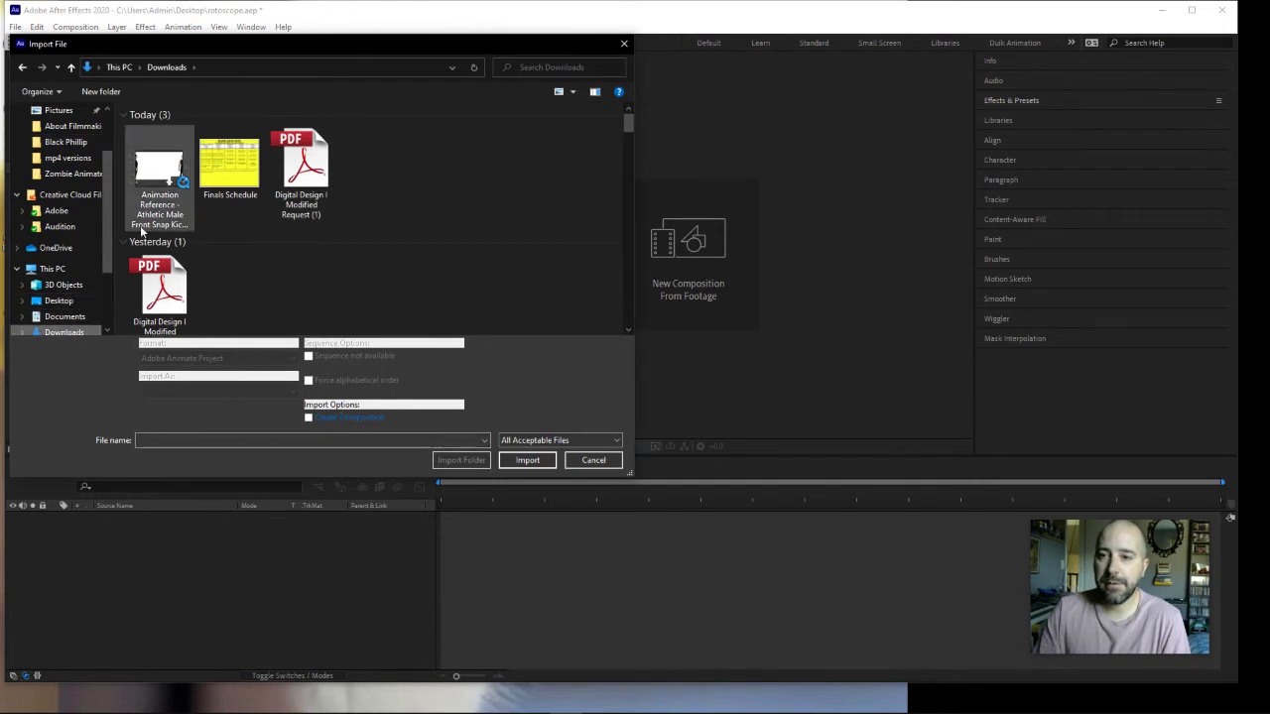
{"action": "left_click", "coordinate": [529, 459]}
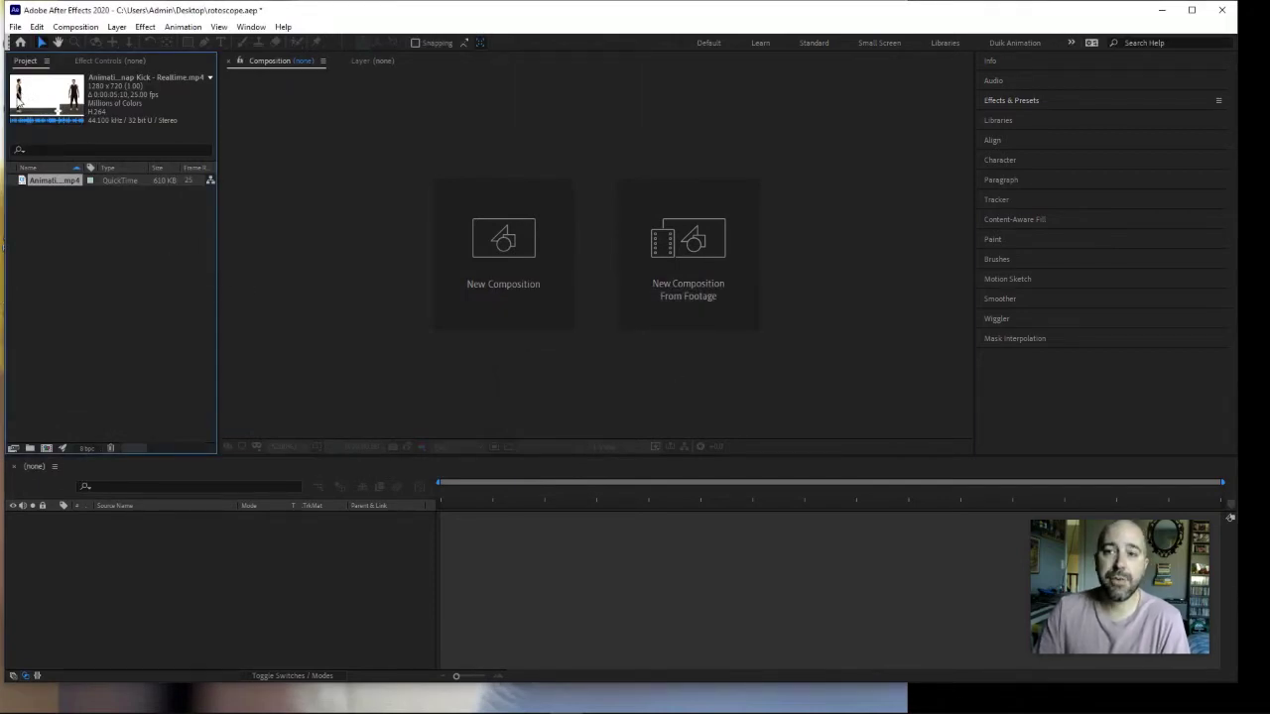
Create a new composition from the imported Front Snap Kick footage
{"action": "left_click", "coordinate": [65, 207]}
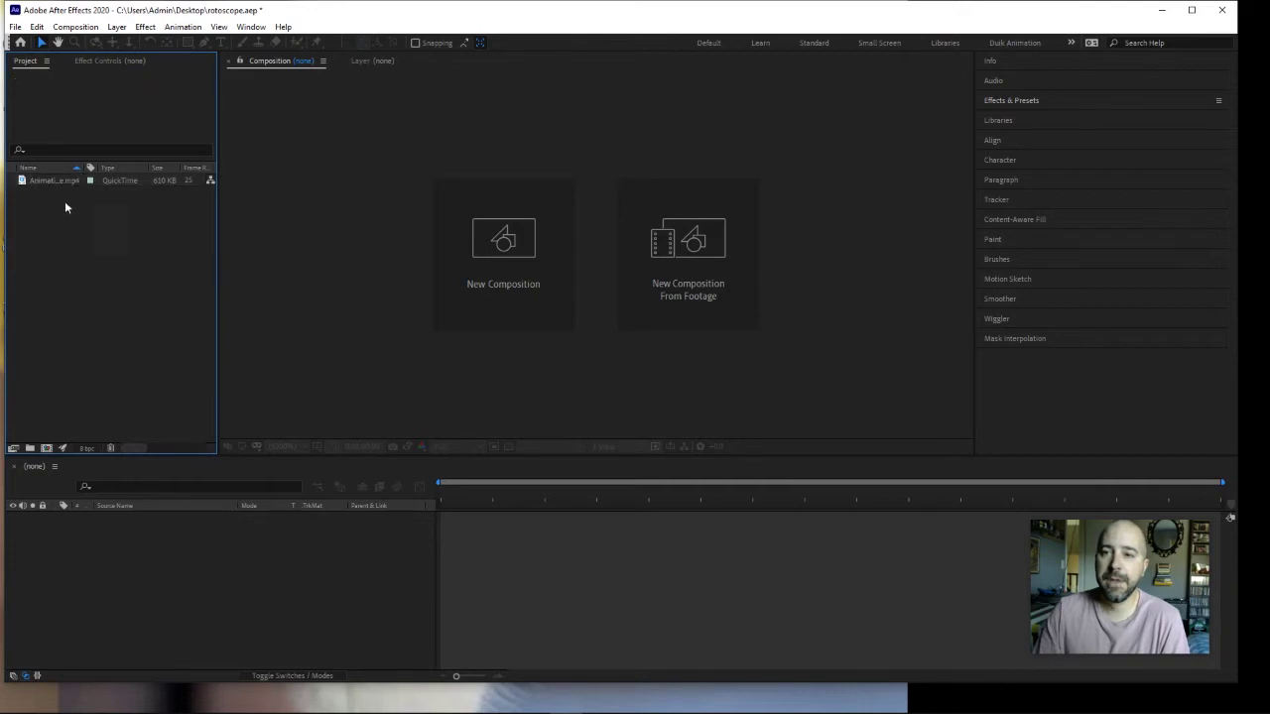
{"action": "left_click", "coordinate": [64, 181]}
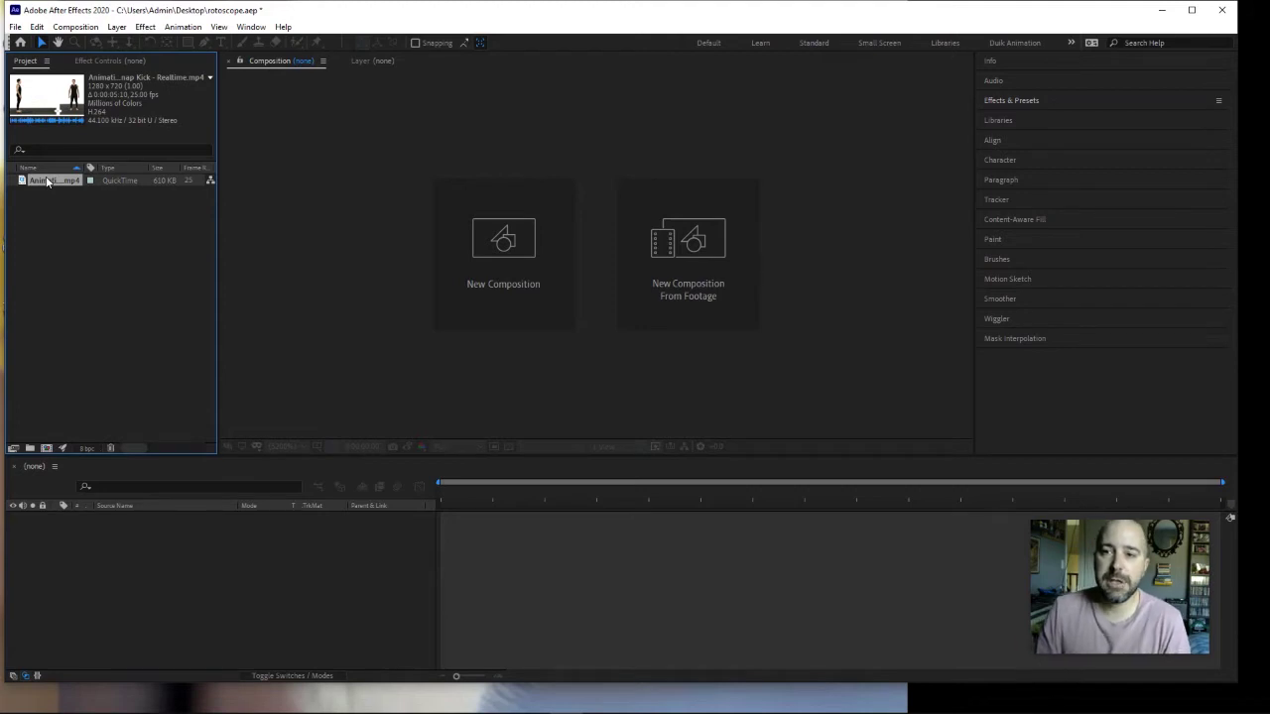
{"action": "left_click_drag", "start_coordinate": [48, 182], "coordinate": [506, 257]}
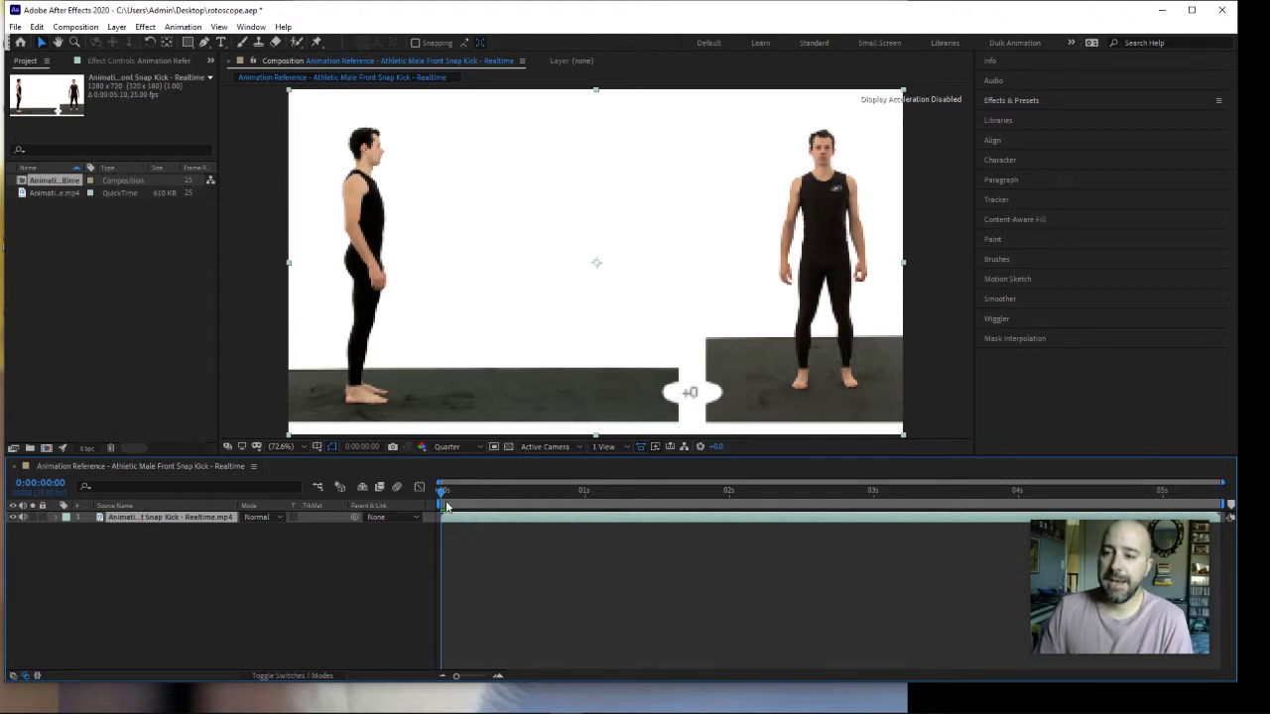
Set the composition preview resolution to Half and scrub the footage, ending on the first frame
{"action": "mouse_move", "coordinate": [443, 496]}
{"action": "left_mouse_down"}
{"action": "mouse_move", "coordinate": [887, 539]}
{"action": "mouse_move", "coordinate": [971, 538]}
{"action": "mouse_move", "coordinate": [1154, 492]}
{"action": "mouse_move", "coordinate": [438, 493]}
{"action": "left_mouse_up"}
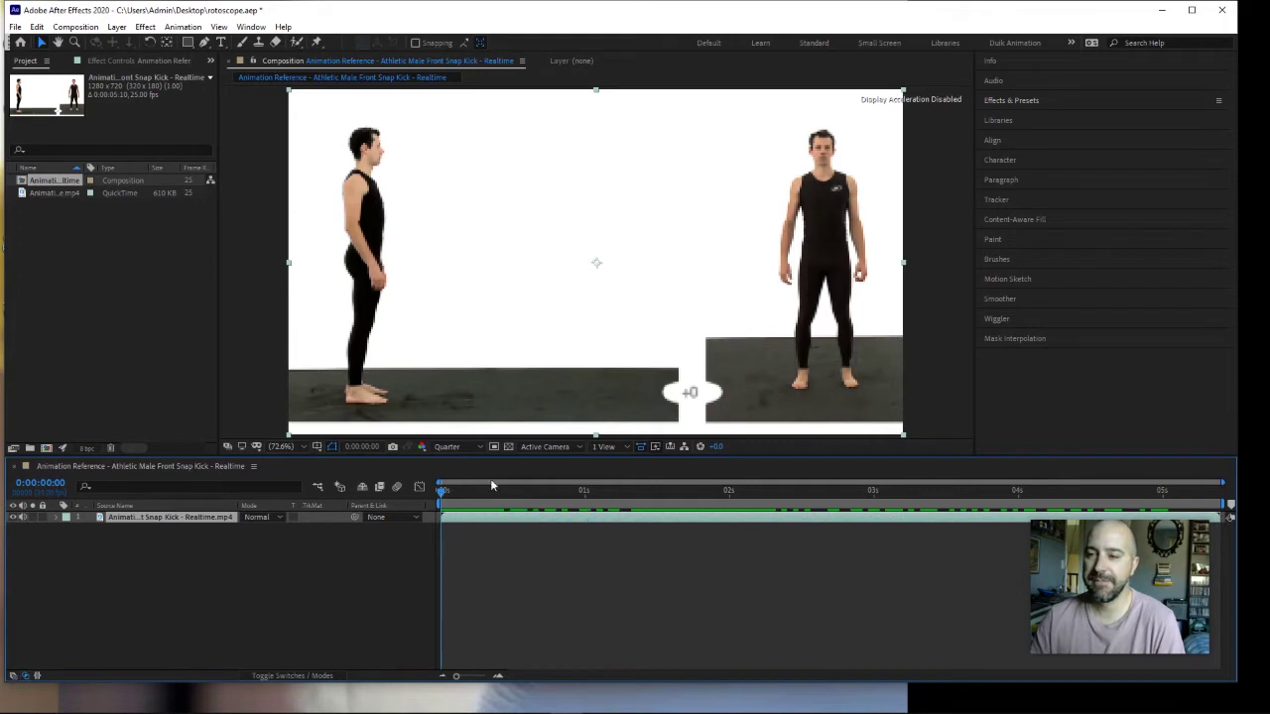
{"action": "left_click", "coordinate": [480, 449]}
{"action": "left_click", "coordinate": [457, 495]}
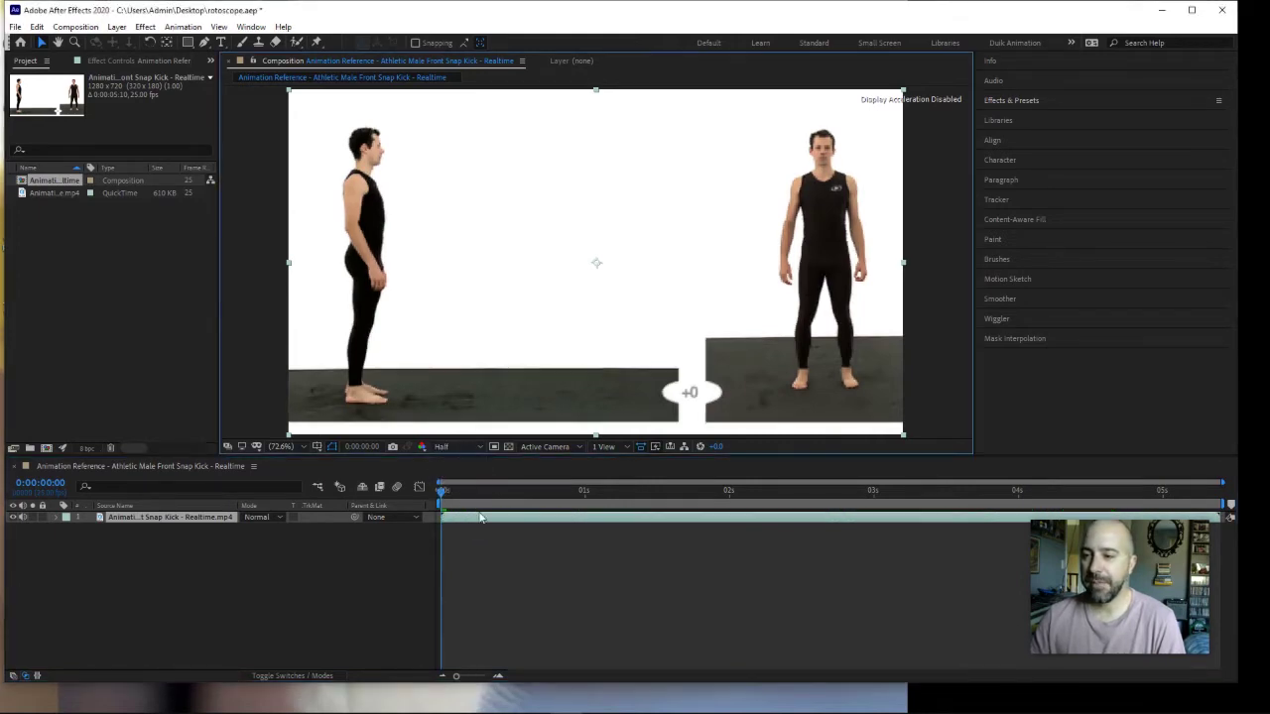
{"action": "mouse_move", "coordinate": [445, 492]}
{"action": "left_mouse_down"}
{"action": "mouse_move", "coordinate": [649, 511]}
{"action": "mouse_move", "coordinate": [422, 499]}
{"action": "left_mouse_up"}
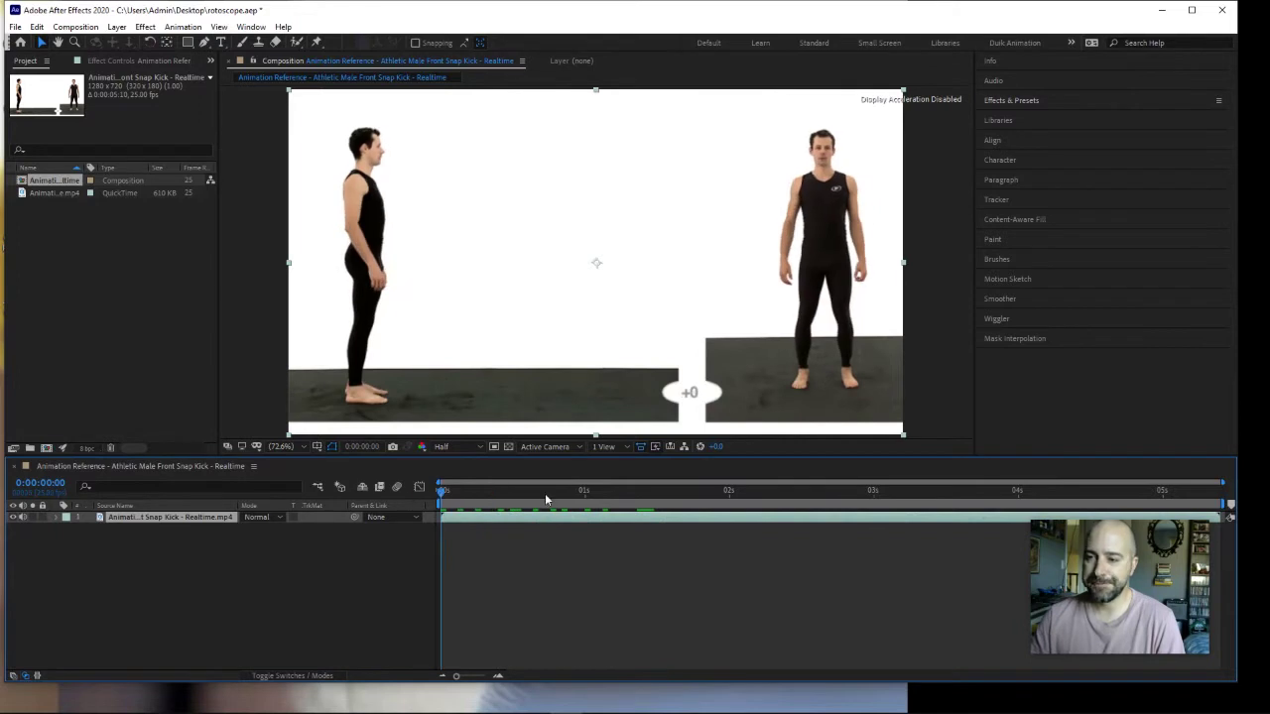
Open the footage layer in its own Layer viewer, comparing it with the composition view
{"action": "double_click", "coordinate": [148, 516]}
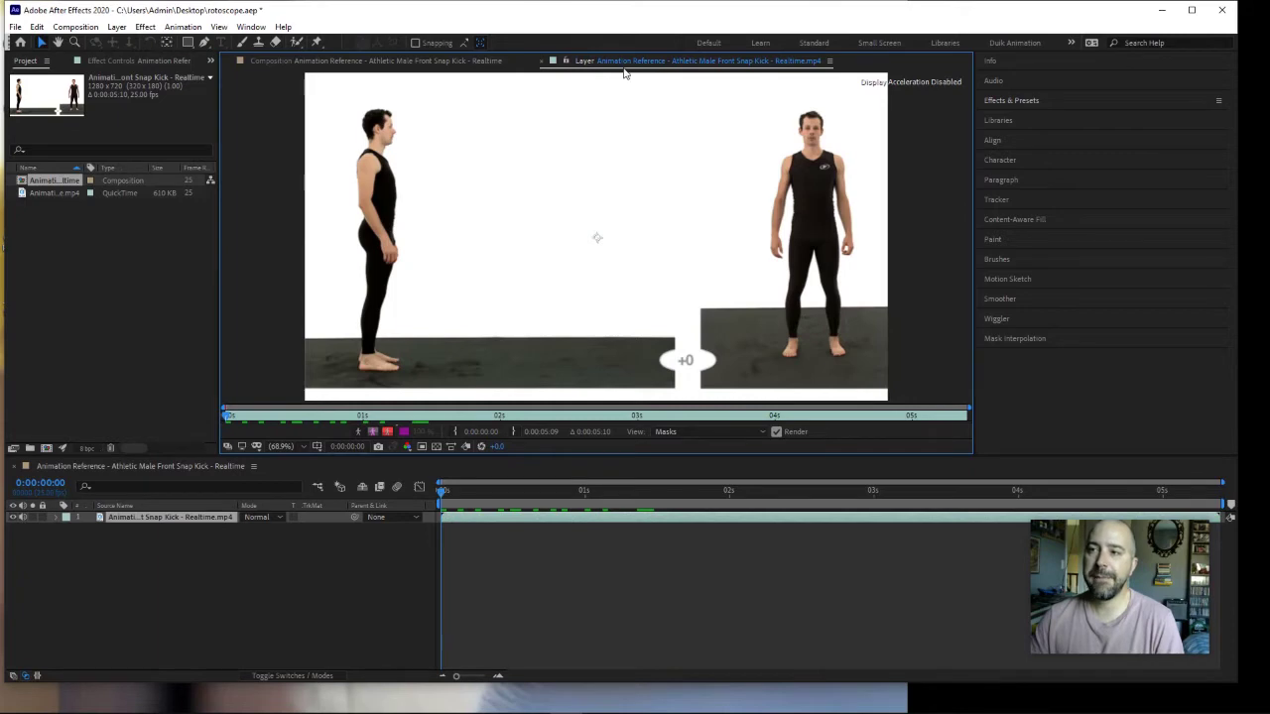
{"action": "left_click", "coordinate": [380, 62]}
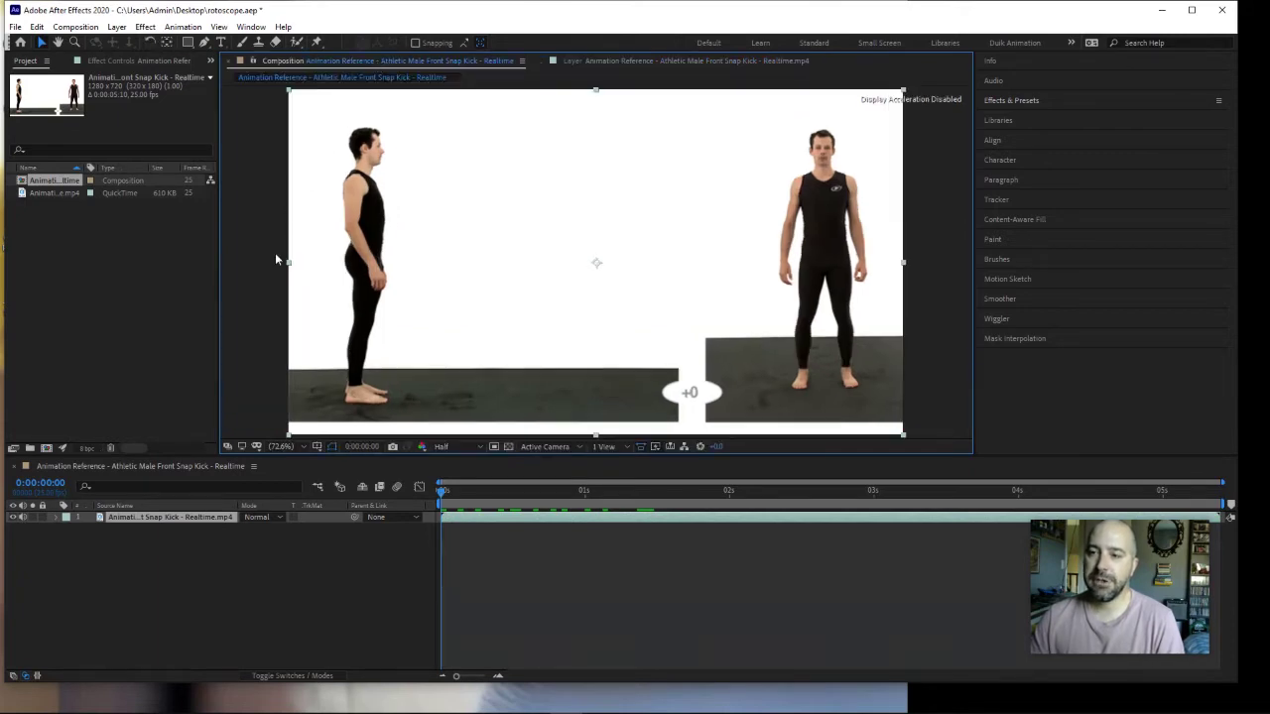
{"action": "left_click", "coordinate": [636, 61]}
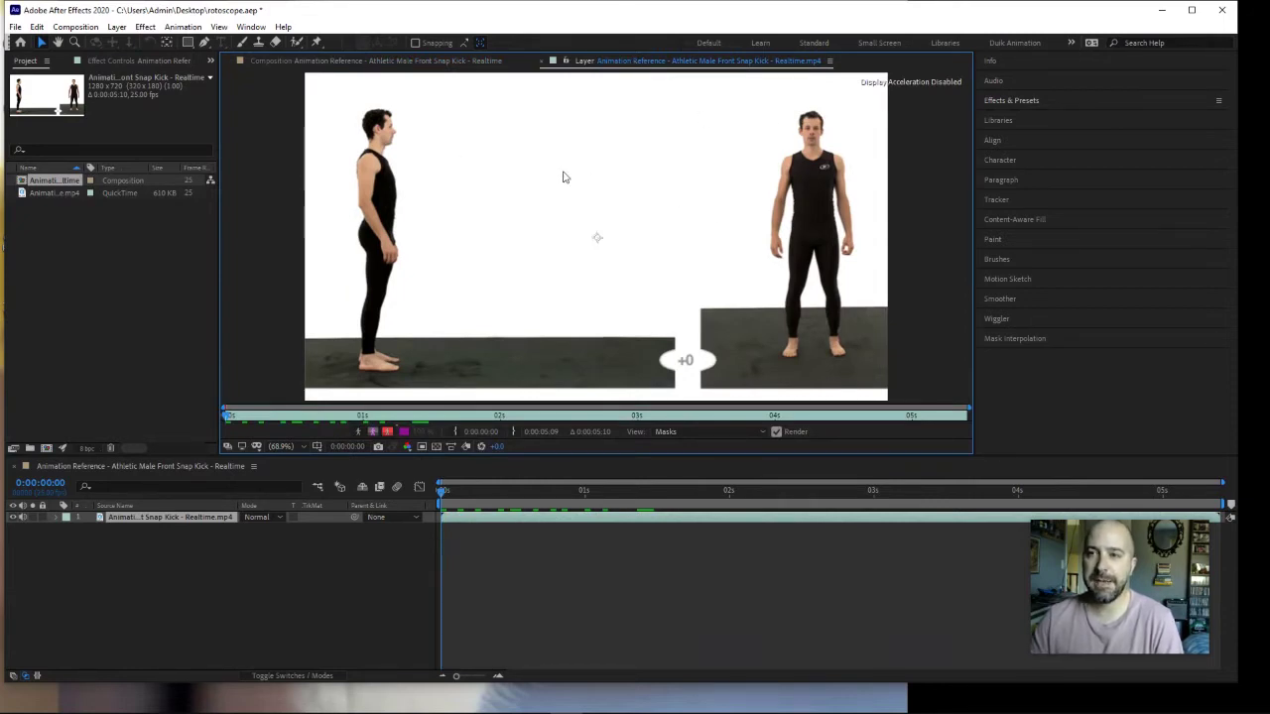
Activate the Brush tool and set its foreground color to bright green, 55F200
{"action": "left_click", "coordinate": [242, 46]}
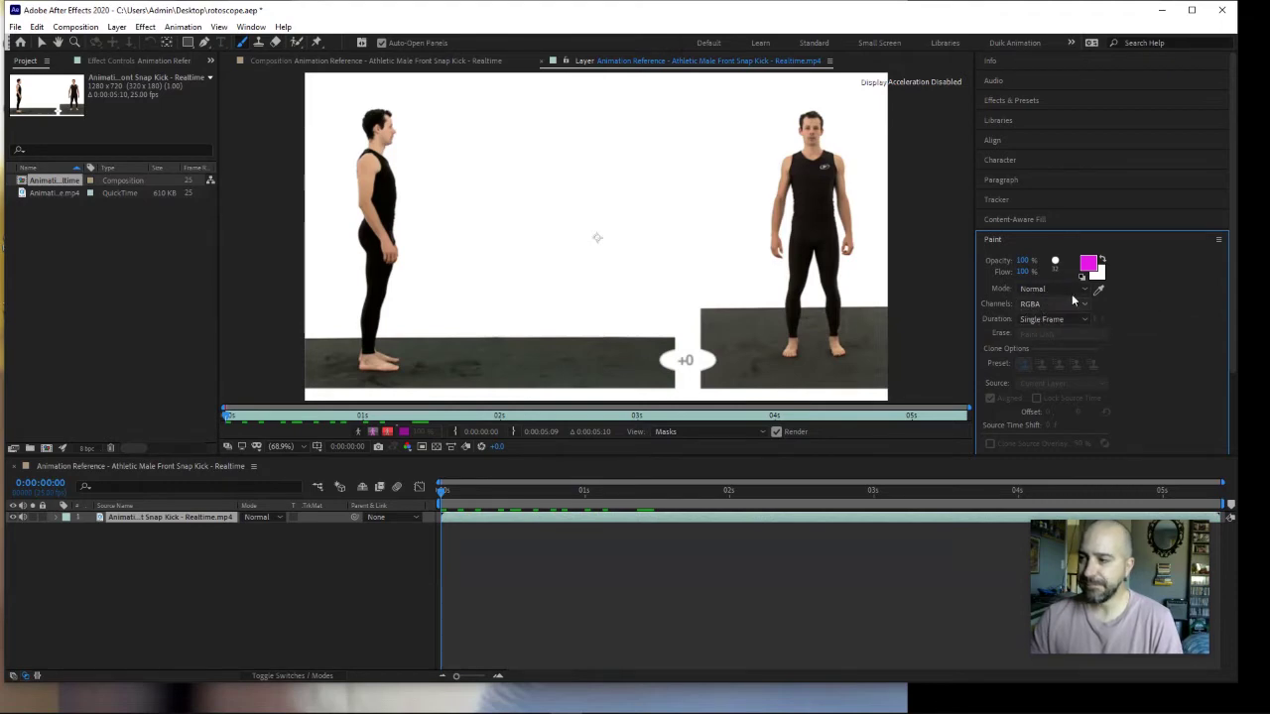
{"action": "left_click", "coordinate": [1088, 264]}
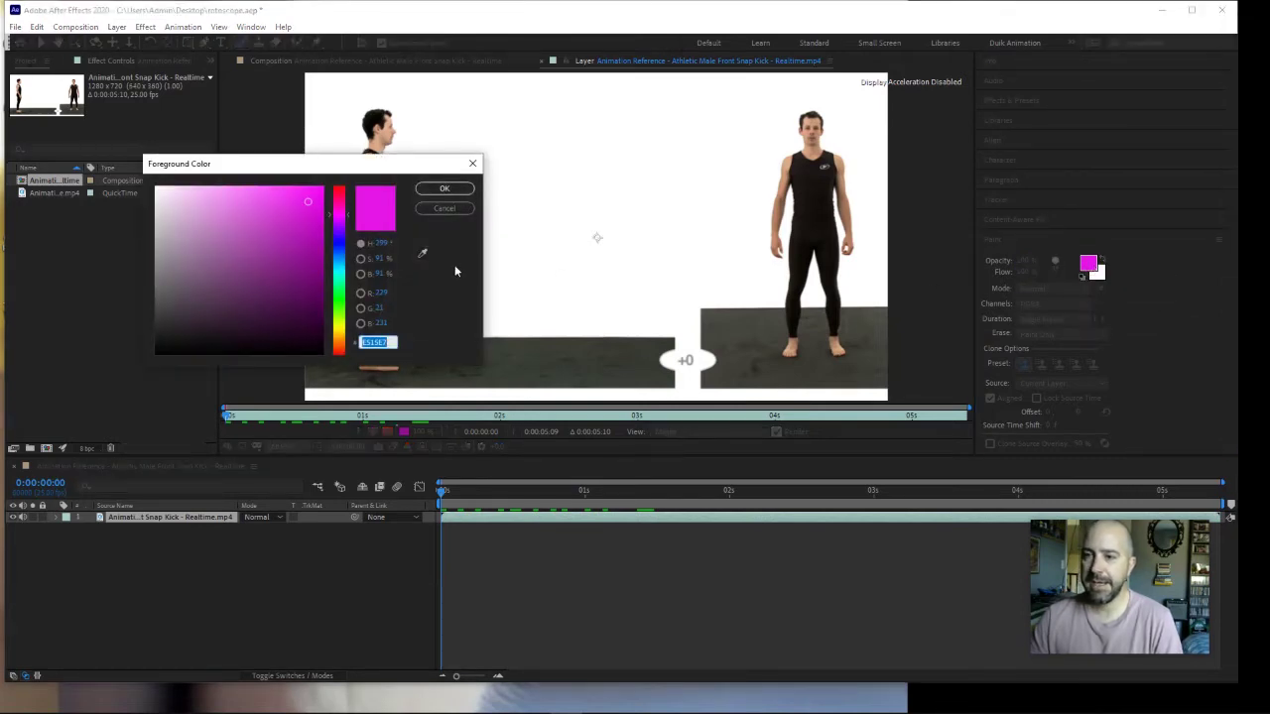
{"action": "left_click", "coordinate": [338, 311]}
{"action": "left_click", "coordinate": [310, 218]}
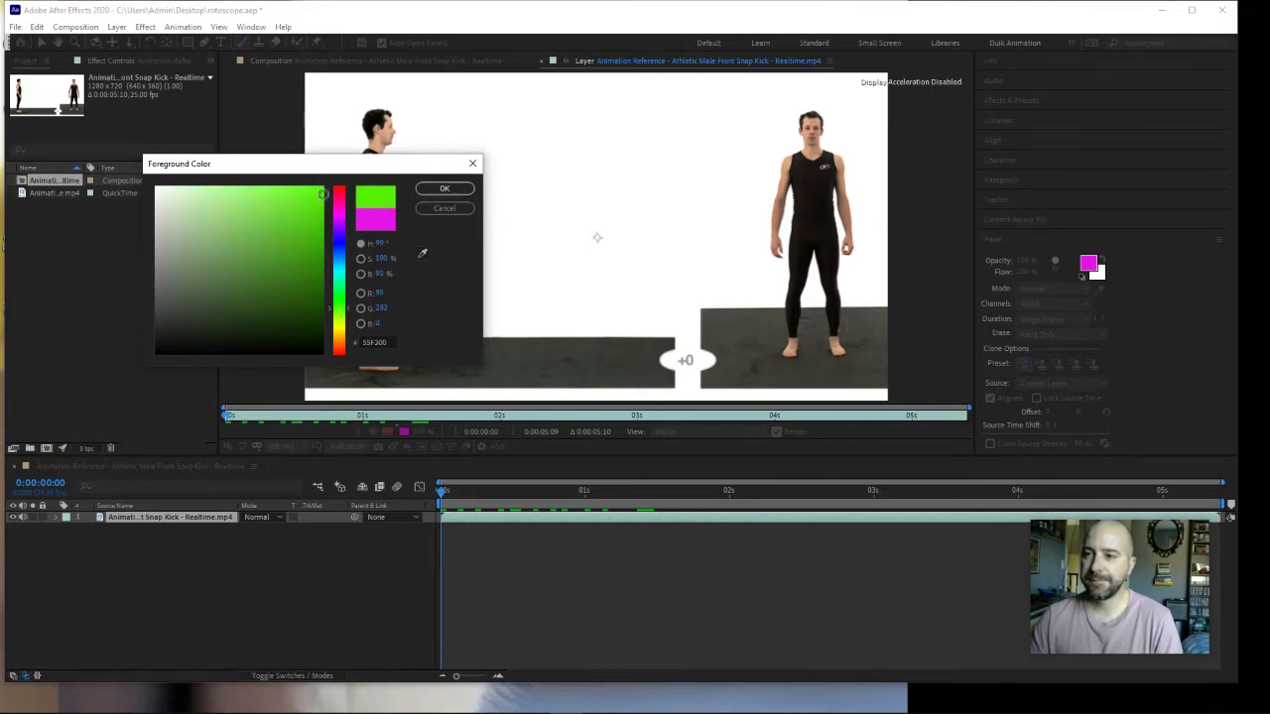
{"action": "left_click", "coordinate": [444, 188]}
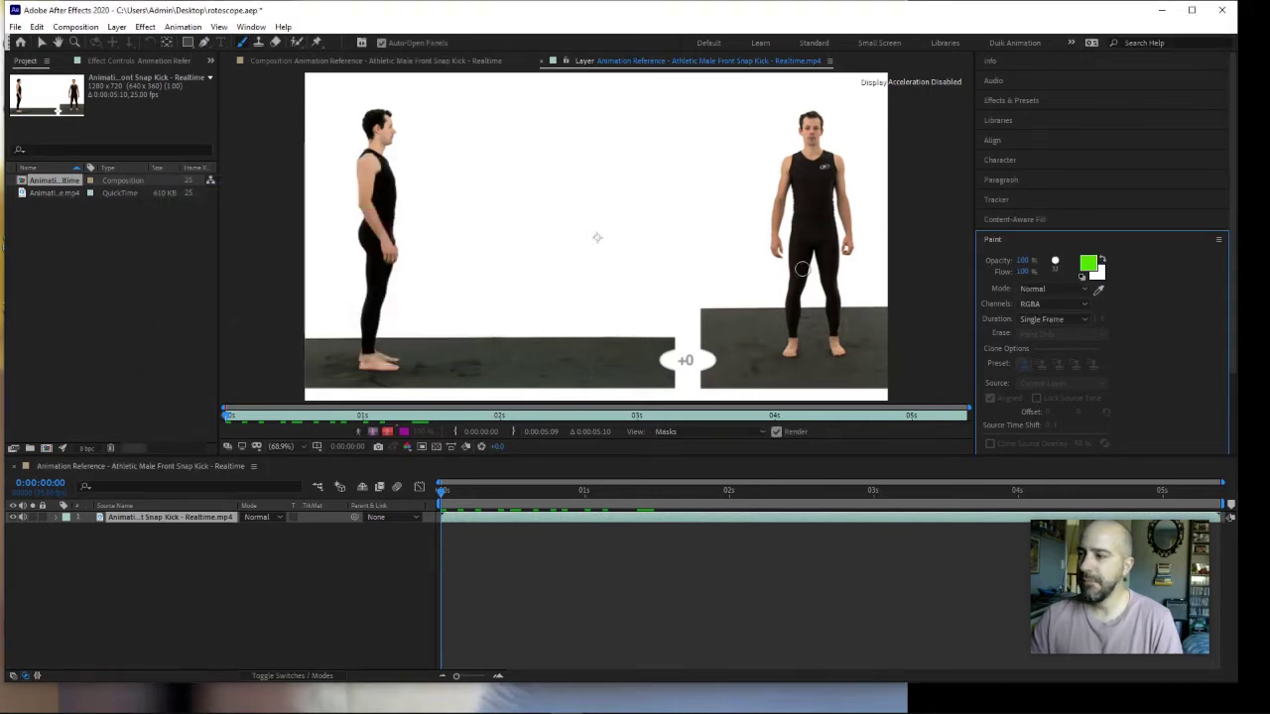
Reduce the diameter of the hard round brush to a little over 20 px
{"action": "left_click", "coordinate": [1056, 265]}
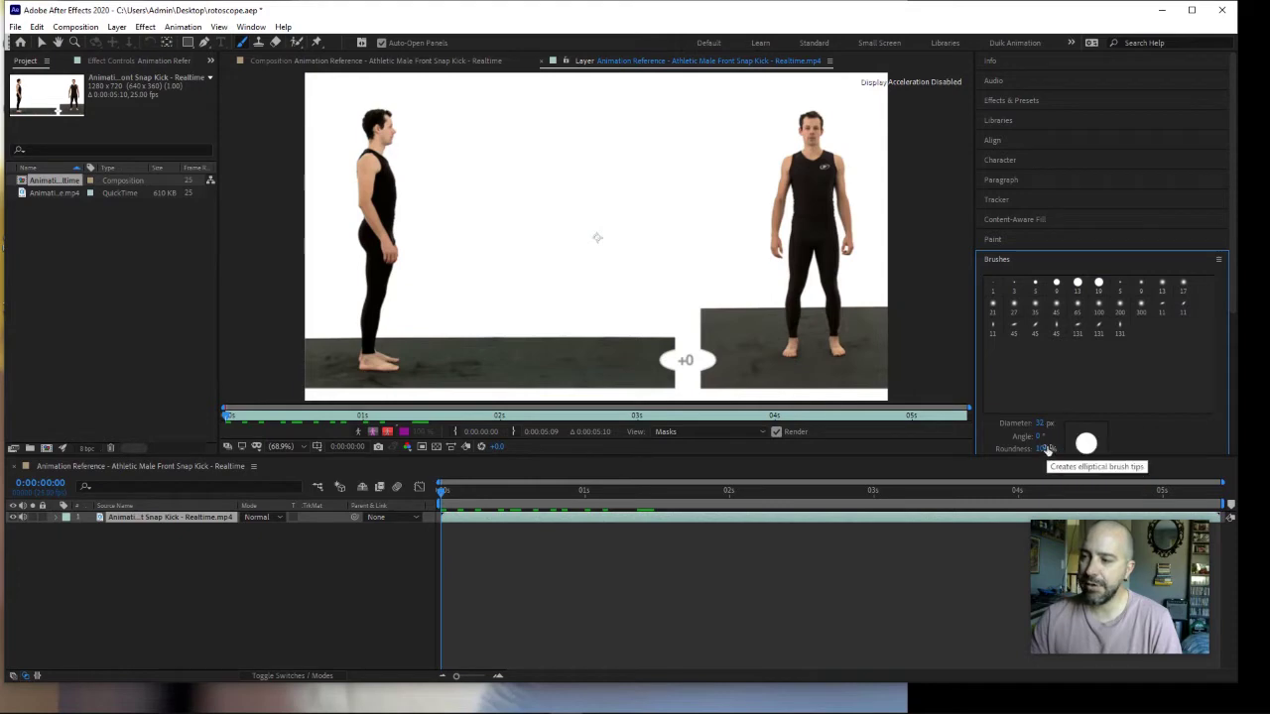
{"action": "scroll", "coordinate": [1054, 440], "scroll_direction": "down", "scroll_amount": 3}
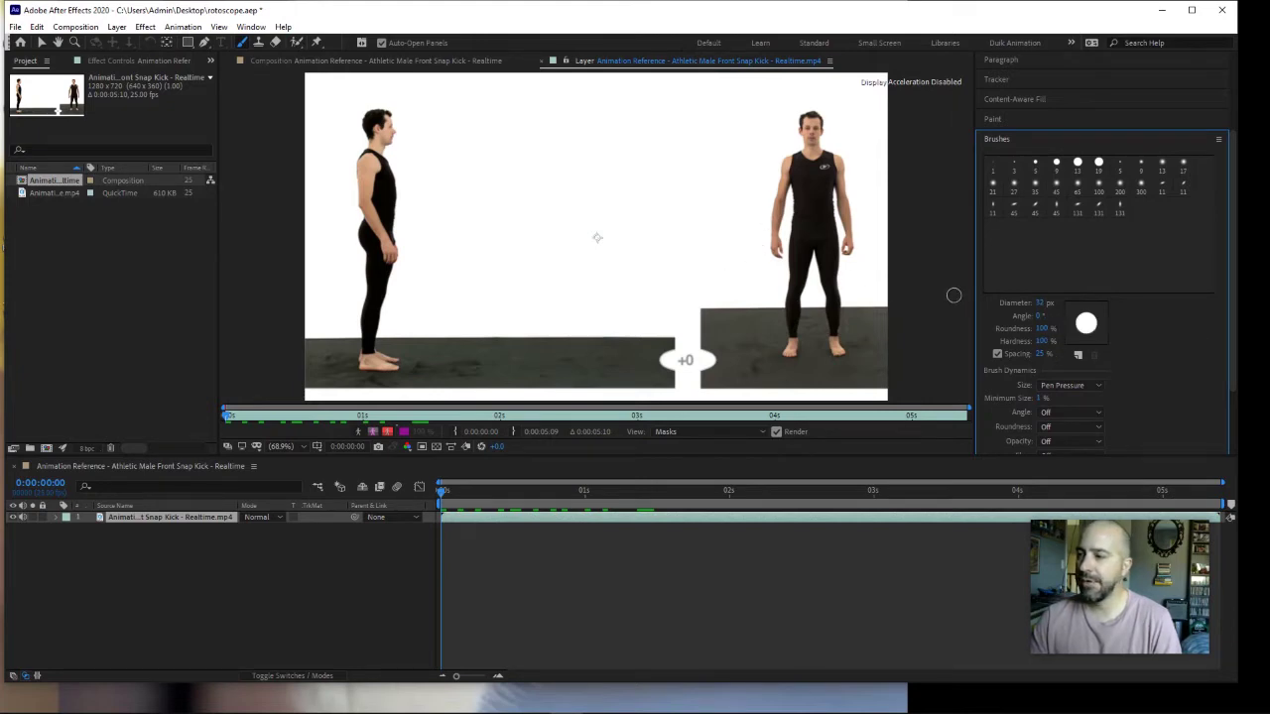
{"action": "left_click_drag", "start_coordinate": [1037, 304], "coordinate": [1034, 309]}
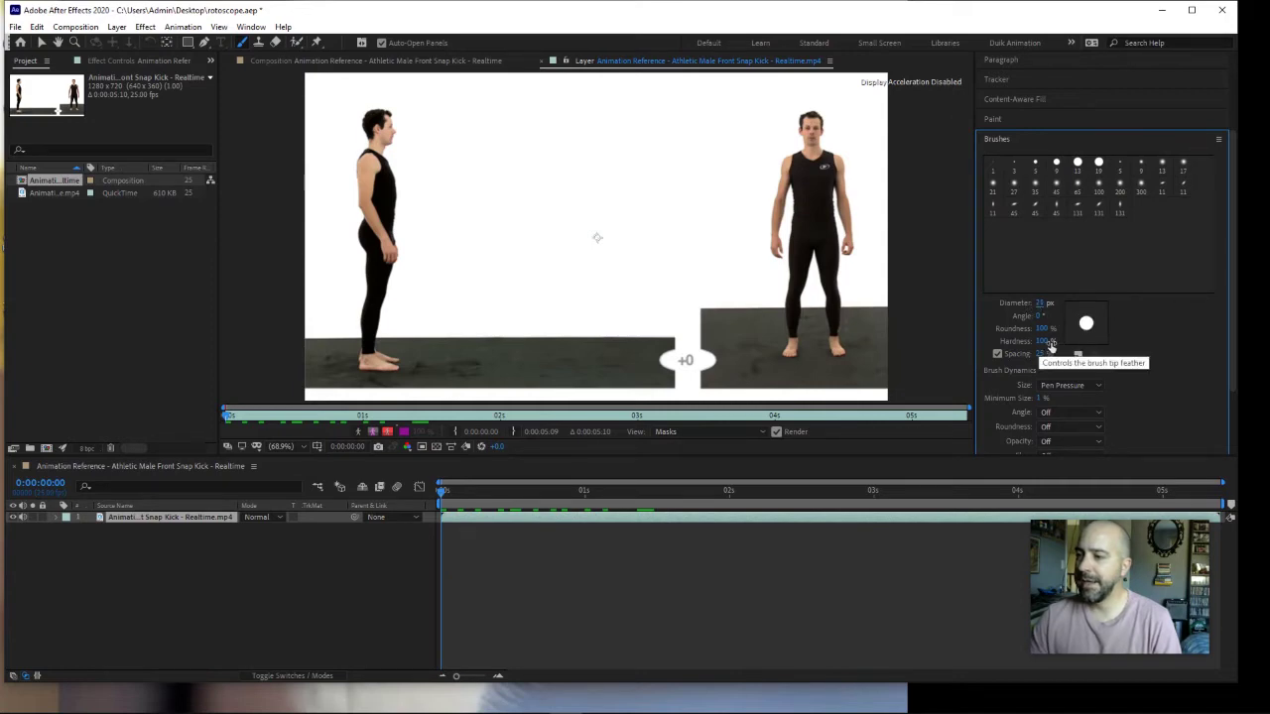
{"action": "scroll", "coordinate": [1077, 359], "scroll_direction": "up", "scroll_amount": 3}
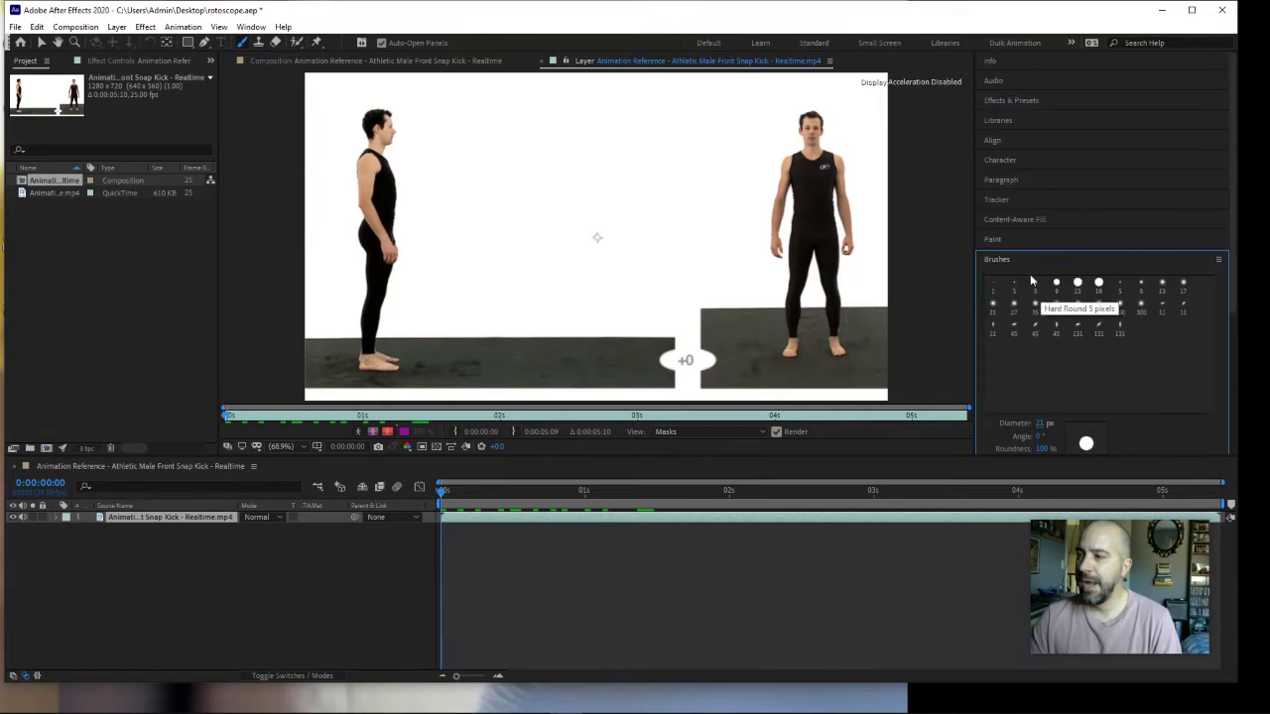
Using the Single Frame duration, paint a green line up the back of the side-view figure from heel to waist on the first frame
{"action": "left_click", "coordinate": [992, 240]}
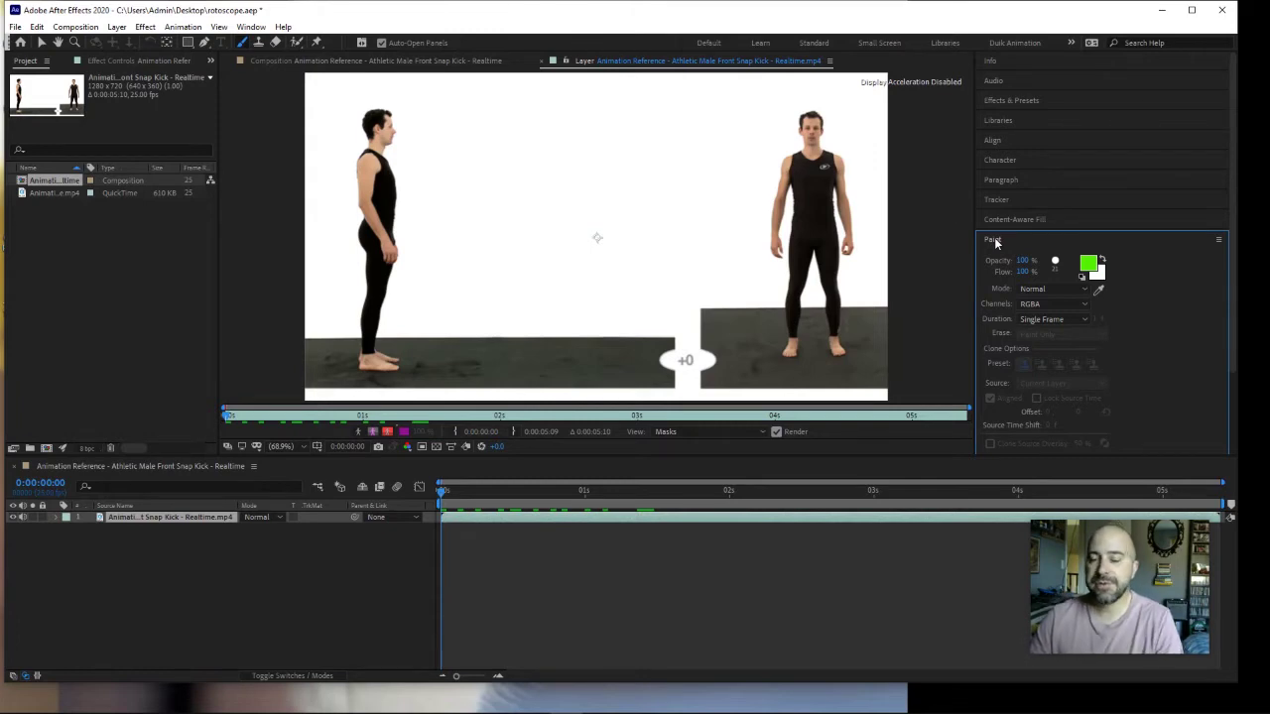
{"action": "left_click", "coordinate": [1037, 320]}
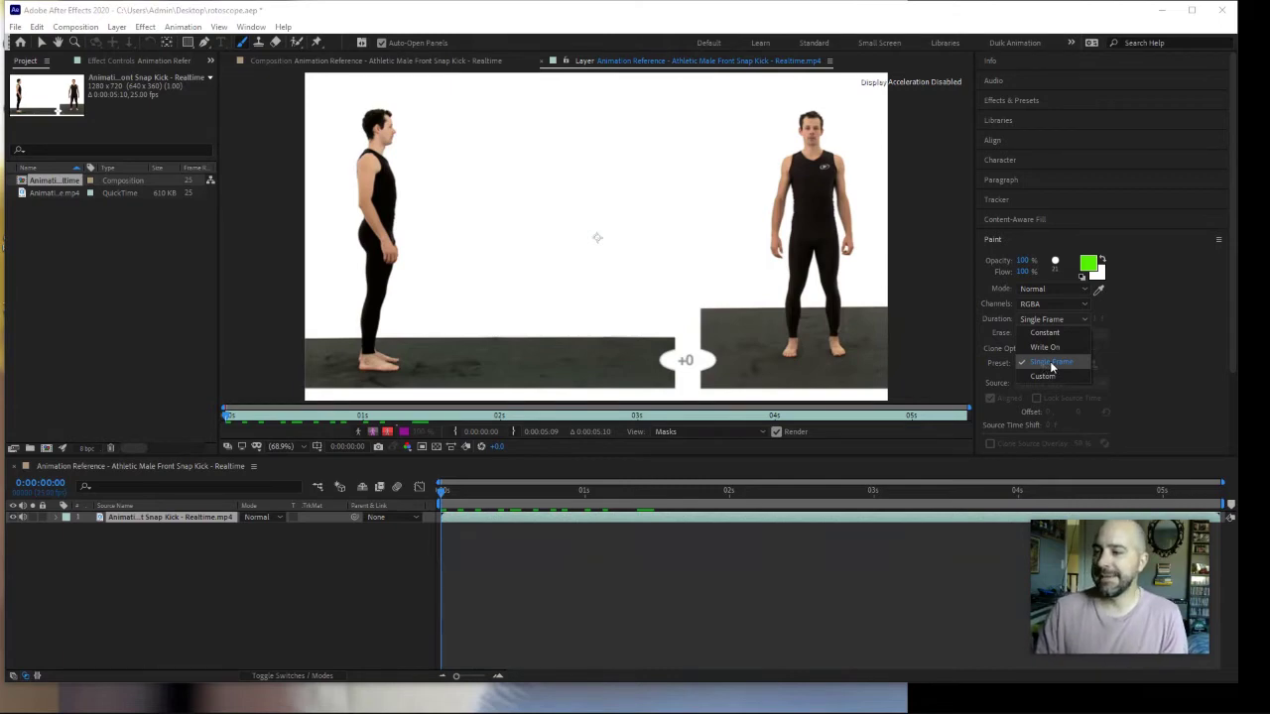
{"action": "left_click", "coordinate": [1051, 368]}
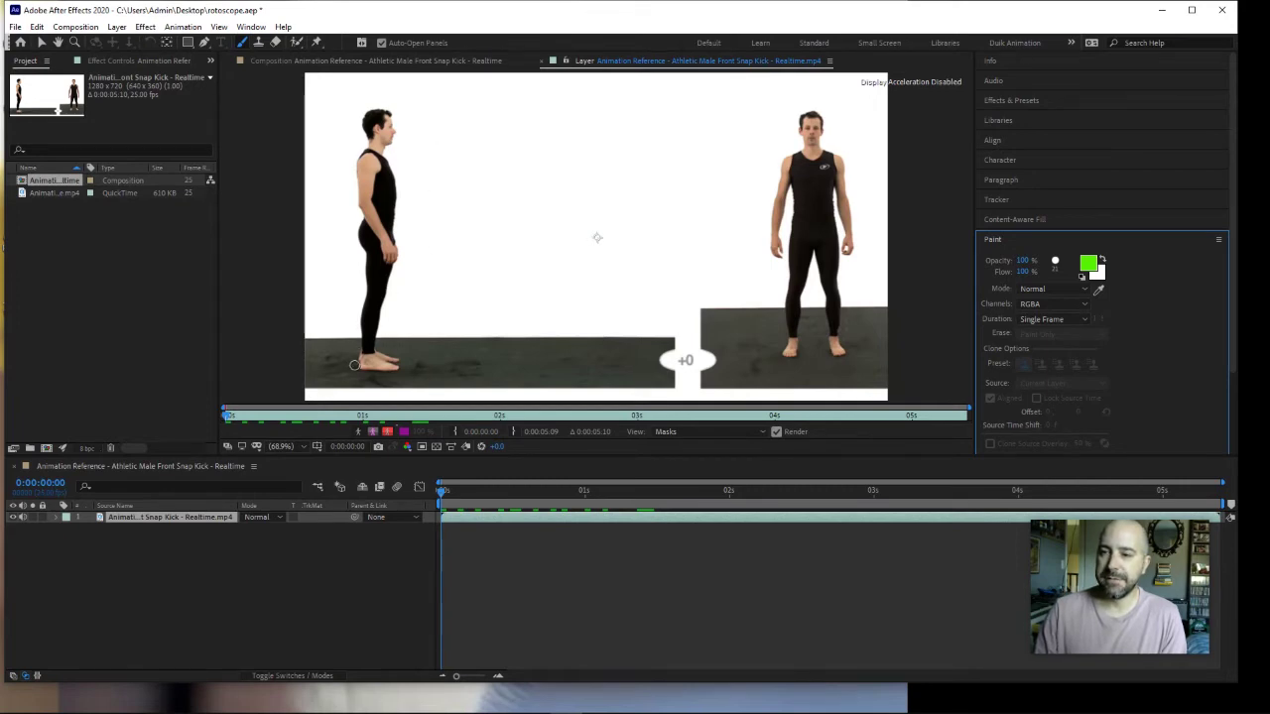
{"action": "left_click_drag", "start_coordinate": [354, 365], "coordinate": [360, 217]}
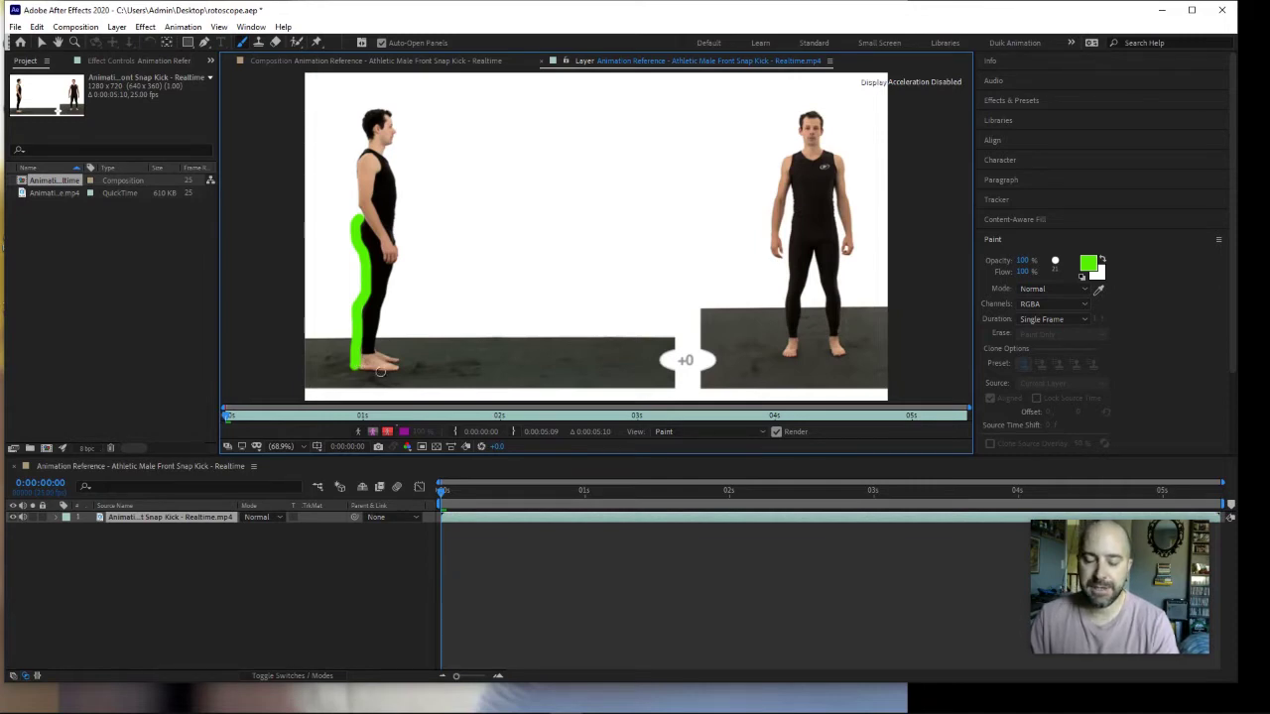
Step back and forth between the opening frames to check how long the green stroke lasts
{"action": "key", "text": "Page_Down"}
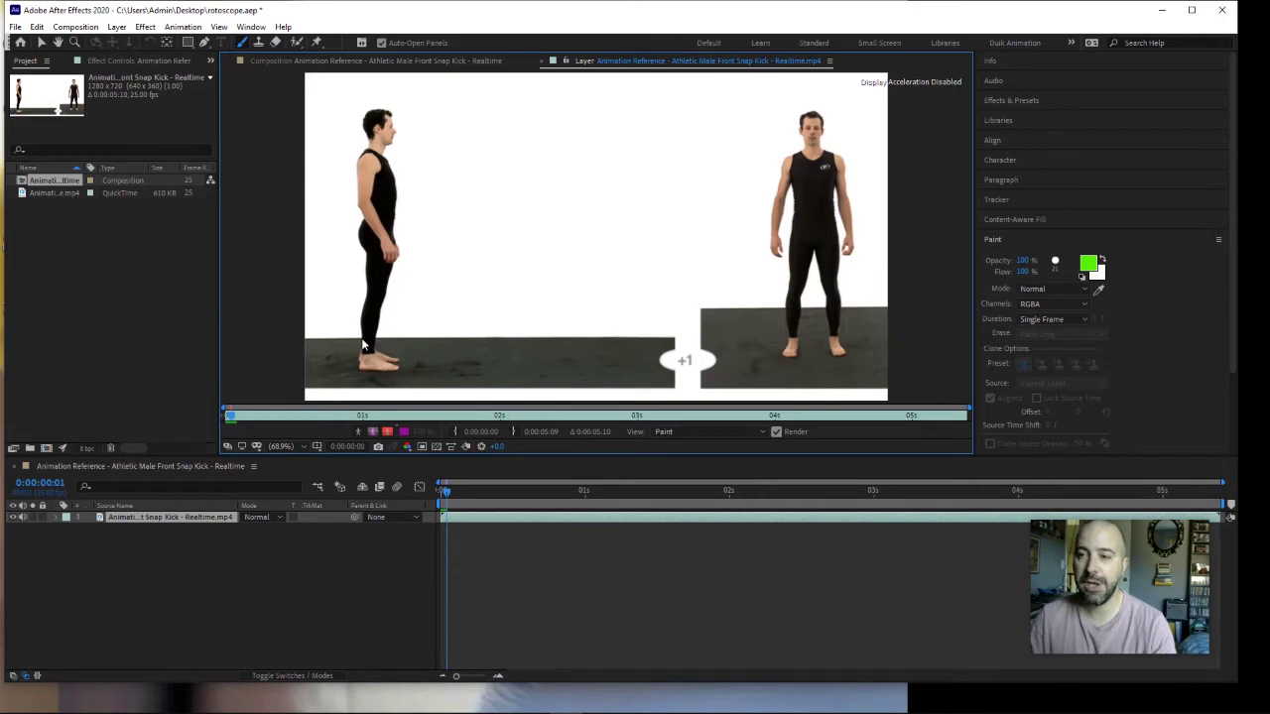
{"action": "key", "text": "Page_Up"}
{"action": "key", "text": "Page_Down"}
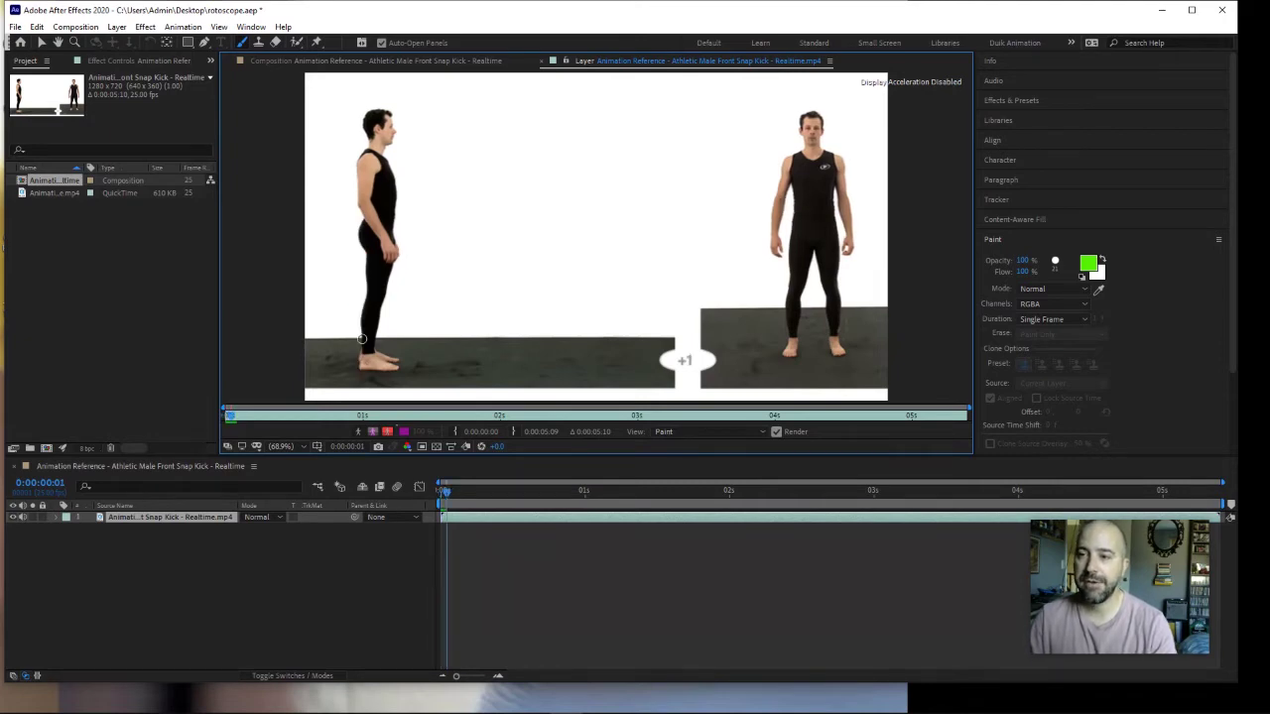
{"action": "key", "text": "Page_Down"}
{"action": "key", "text": "Page_Up"}
{"action": "key", "text": "Page_Up"}
{"action": "key", "text": "Page_Up"}
{"action": "key", "text": "Page_Down"}
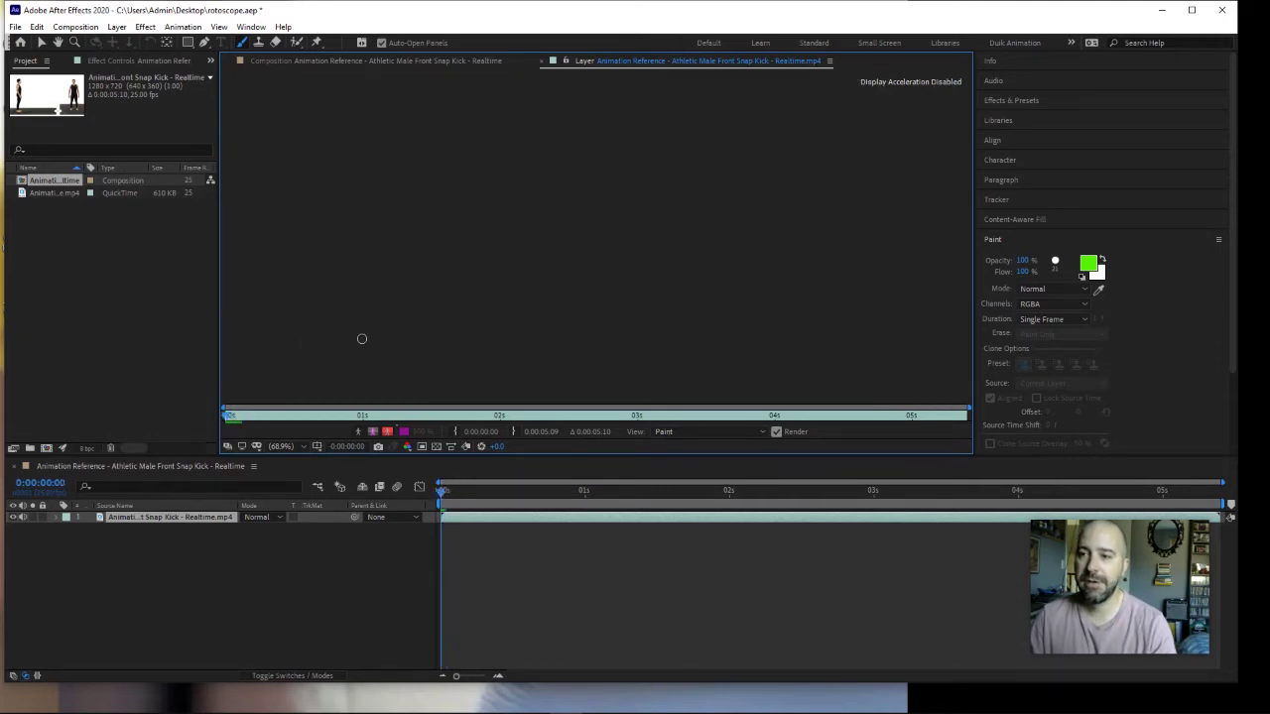
Step frame by frame from the start into the second second of footage, then back a few frames, to examine the figure's movement
{"action": "key", "text": "Page_Down"}
{"action": "key", "text": "Page_Down"}
{"action": "key", "text": "Page_Down"}
{"action": "key", "text": "Page_Down"}
{"action": "key", "text": "Page_Down"}
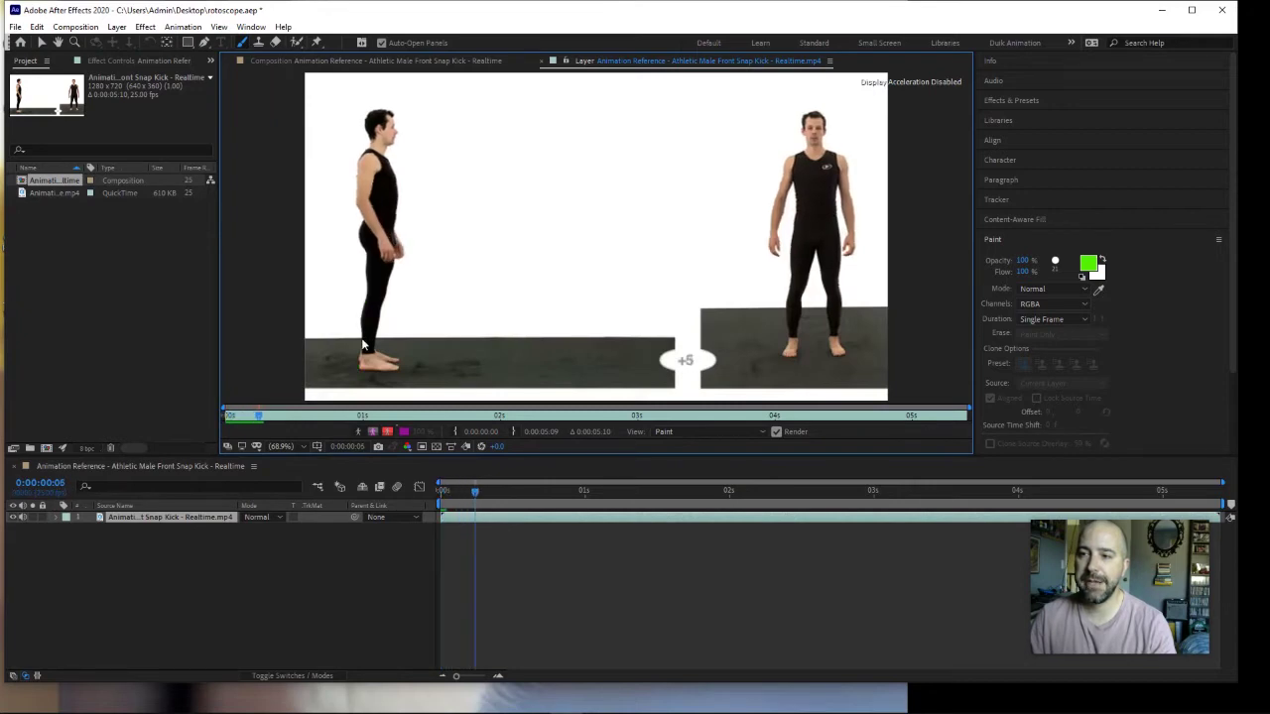
{"action": "key", "text": "Page_Down"}
{"action": "key", "text": "Page_Down"}
{"action": "key", "text": "Page_Down"}
{"action": "key", "text": "Page_Down"}
{"action": "key", "text": "Page_Down"}
{"action": "key", "text": "Page_Down"}
{"action": "key", "text": "Page_Down"}
{"action": "key", "text": "Page_Down"}
{"action": "key", "text": "Page_Down"}
{"action": "key", "text": "Page_Down"}
{"action": "key", "text": "Page_Down"}
{"action": "key", "text": "Page_Down"}
{"action": "key", "text": "Page_Down"}
{"action": "key", "text": "Page_Down"}
{"action": "key", "text": "Page_Down"}
{"action": "key", "text": "Page_Down"}
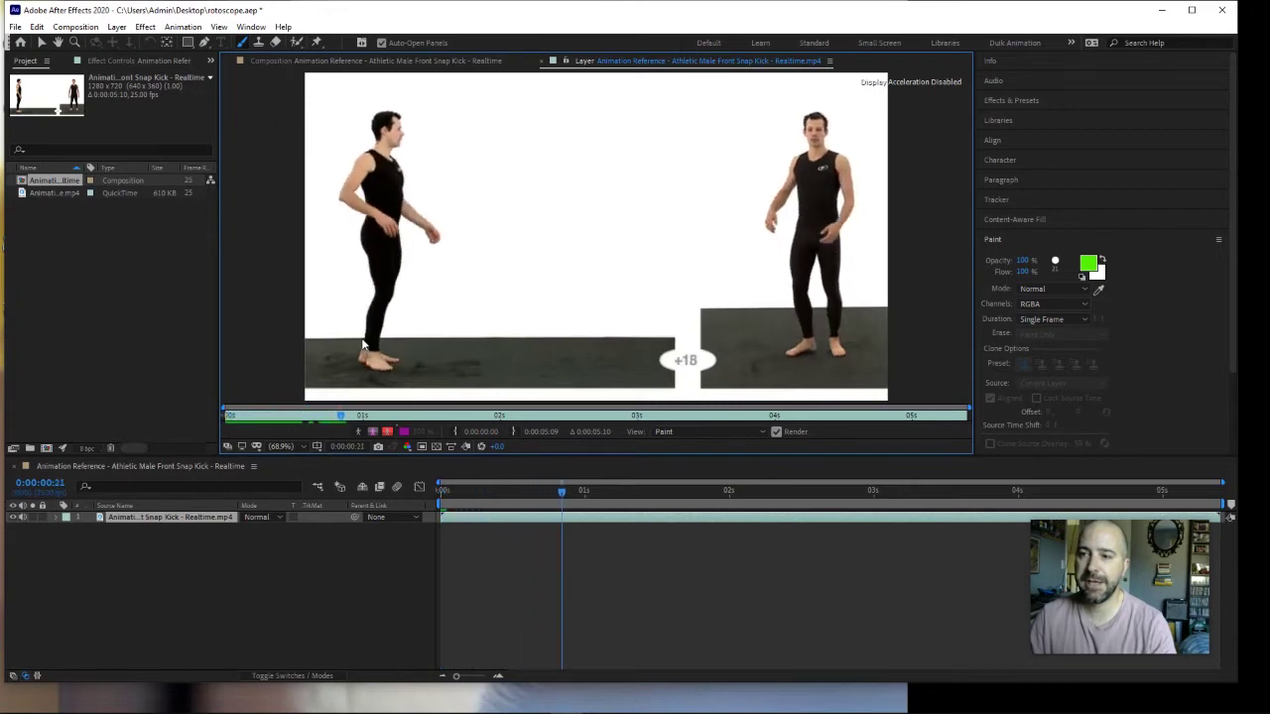
{"action": "key", "text": "Page_Down"}
{"action": "key", "text": "Page_Down"}
{"action": "key", "text": "Page_Down"}
{"action": "key", "text": "Page_Down"}
{"action": "key", "text": "Page_Down"}
{"action": "key", "text": "Page_Down"}
{"action": "key", "text": "Page_Down"}
{"action": "key", "text": "Page_Down"}
{"action": "key", "text": "Page_Down"}
{"action": "key", "text": "Page_Down"}
{"action": "key", "text": "Page_Down"}
{"action": "key", "text": "Page_Down"}
{"action": "key", "text": "Page_Down"}
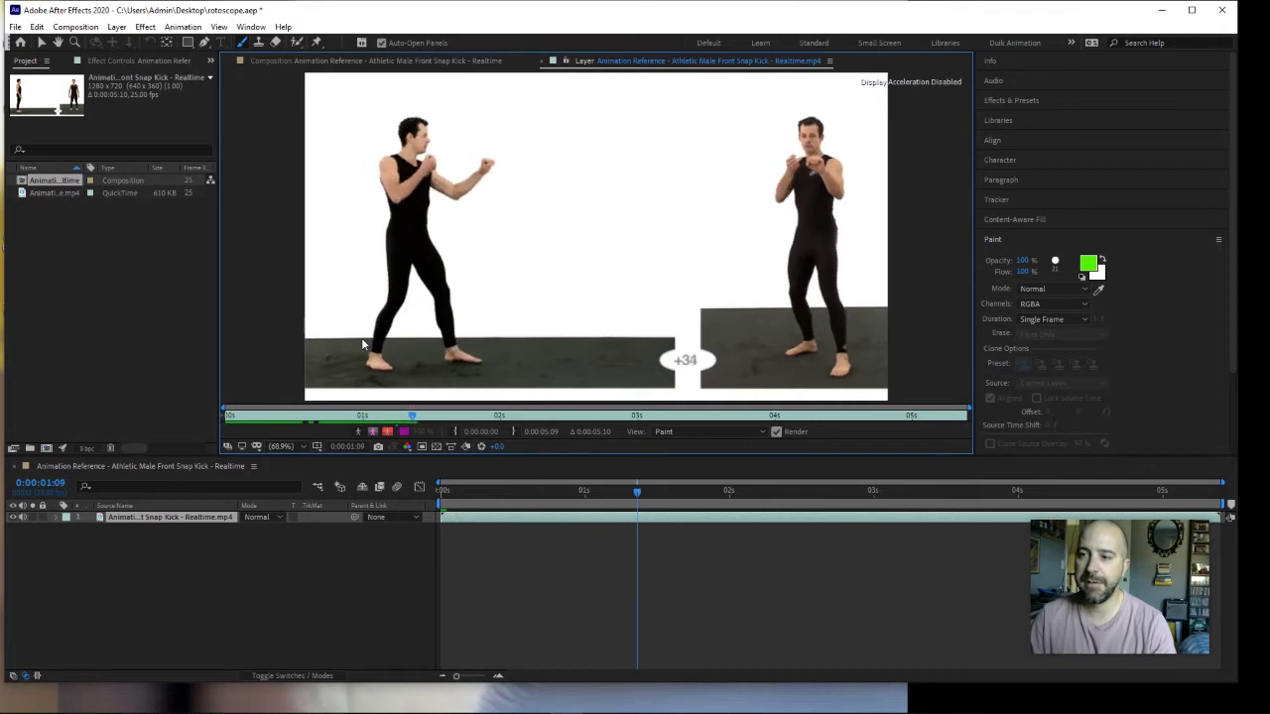
{"action": "key", "text": "Page_Down"}
{"action": "key", "text": "Page_Down"}
{"action": "key", "text": "Page_Down"}
{"action": "key", "text": "Page_Down"}
{"action": "key", "text": "Page_Down"}
{"action": "key", "text": "Page_Down"}
{"action": "key", "text": "Page_Up"}
{"action": "key", "text": "Page_Up"}
{"action": "key", "text": "Page_Up"}
{"action": "key", "text": "Page_Up"}
{"action": "key", "text": "Page_Up"}
{"action": "key", "text": "Page_Up"}
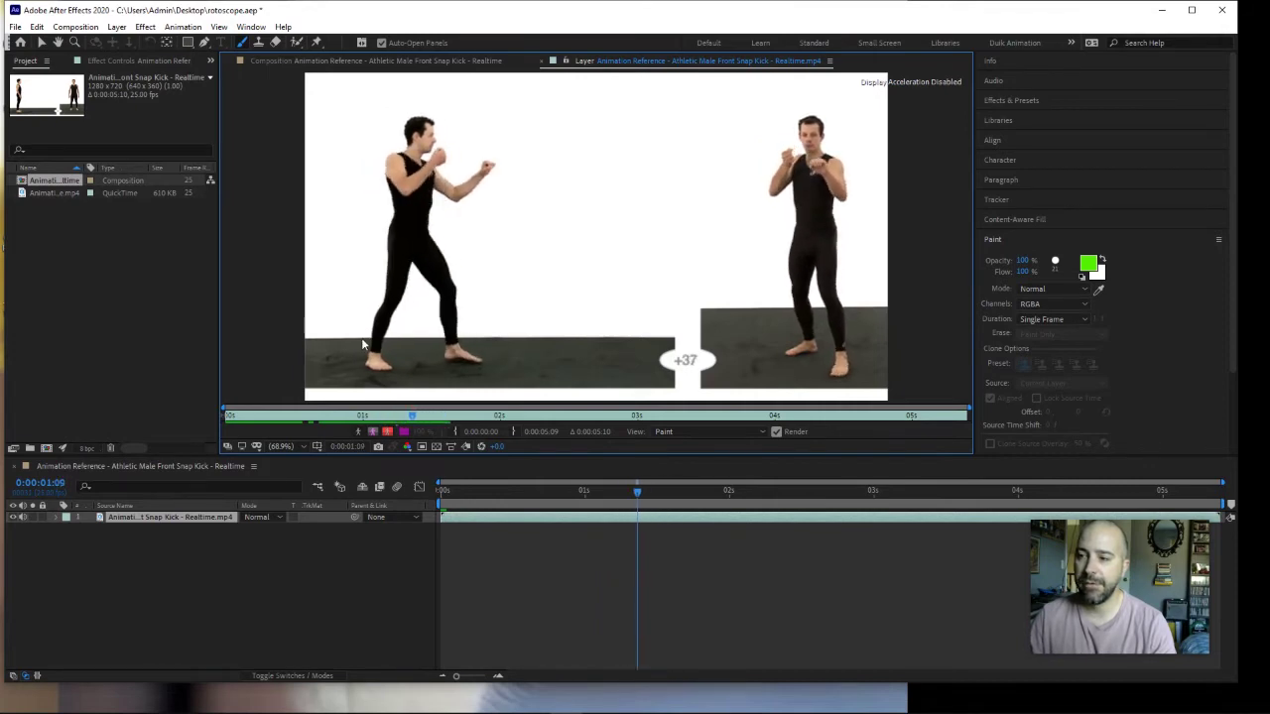
Step back frame by frame to the start of the footage to examine how the figure's pose changes
{"action": "key", "text": "Page_Up"}
{"action": "key", "text": "Page_Up"}
{"action": "key", "text": "Page_Up"}
{"action": "key", "text": "Page_Up"}
{"action": "key", "text": "Page_Up"}
{"action": "key", "text": "Page_Up"}
{"action": "key", "text": "Page_Up"}
{"action": "key", "text": "Page_Up"}
{"action": "key", "text": "Page_Up"}
{"action": "key", "text": "Page_Up"}
{"action": "key", "text": "Page_Up"}
{"action": "key", "text": "Page_Up"}
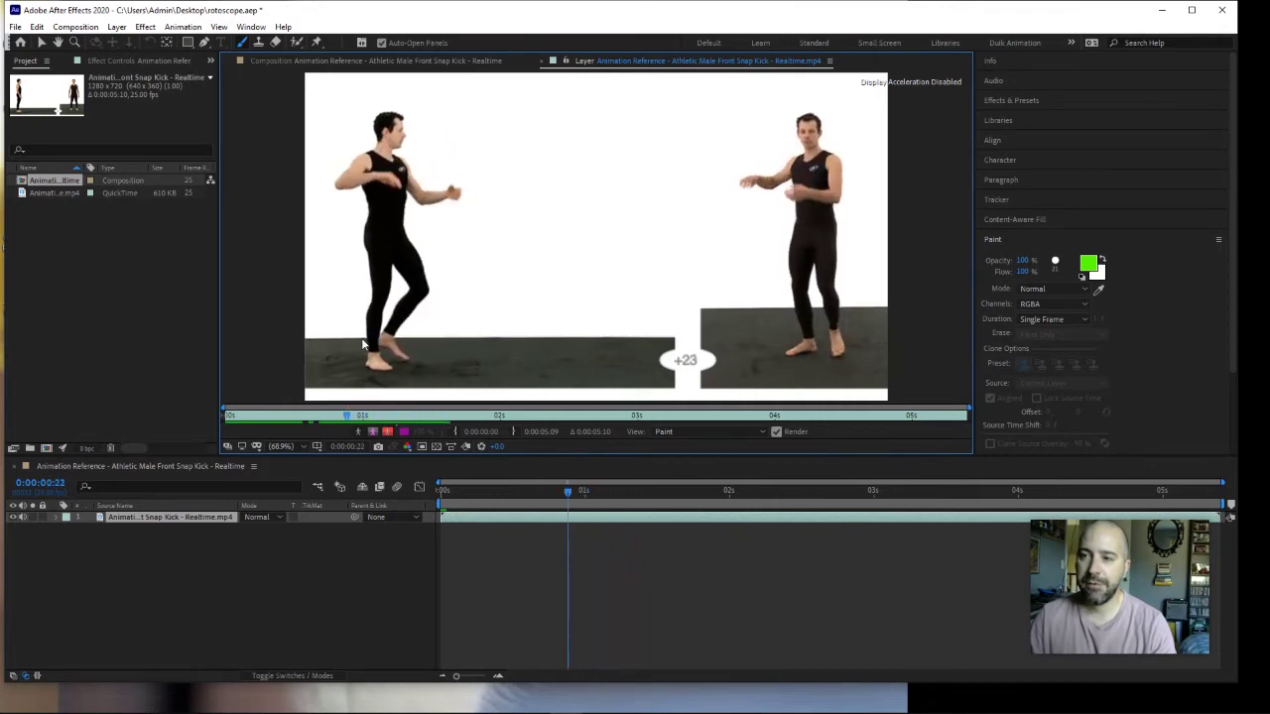
{"action": "key", "text": "Page_Up"}
{"action": "key", "text": "Page_Up"}
{"action": "key", "text": "Page_Up"}
{"action": "key", "text": "Page_Up"}
{"action": "key", "text": "Page_Up"}
{"action": "key", "text": "Page_Up"}
{"action": "key", "text": "Page_Up"}
{"action": "key", "text": "Page_Up"}
{"action": "key", "text": "Page_Up"}
{"action": "key", "text": "Page_Up"}
{"action": "key", "text": "Page_Up"}
{"action": "key", "text": "Page_Up"}
{"action": "key", "text": "Page_Up"}
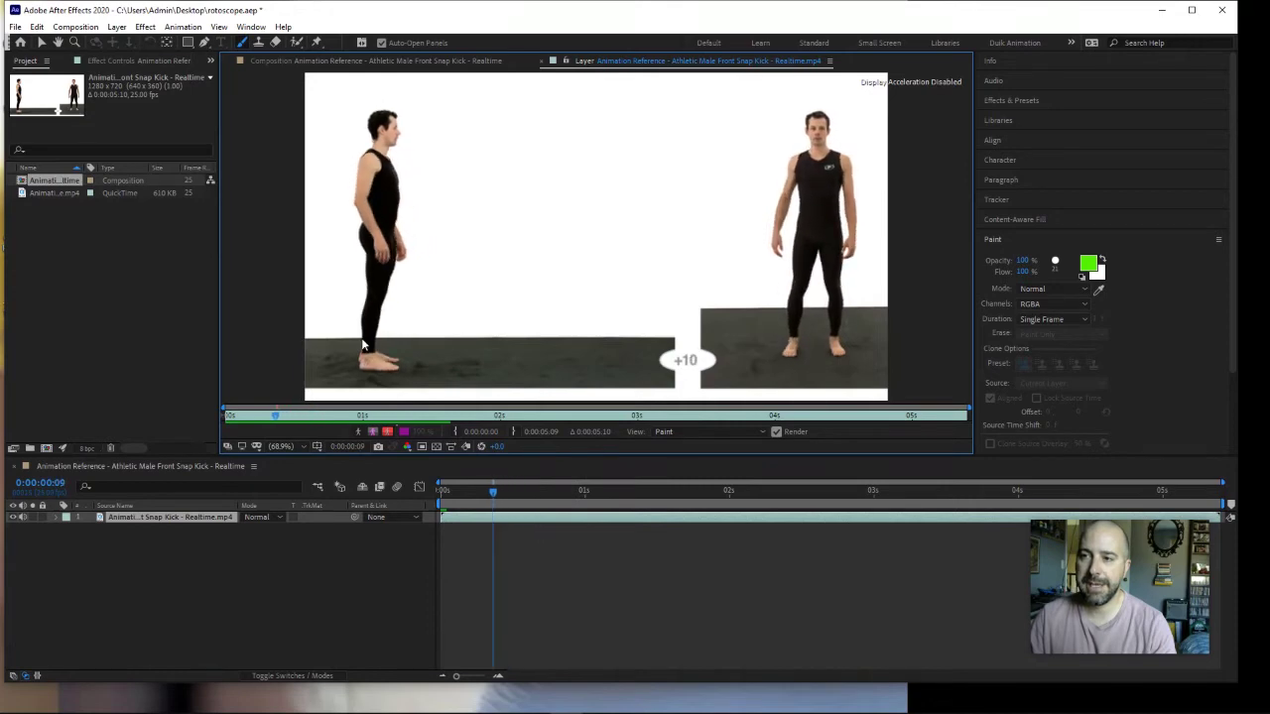
{"action": "key", "text": "Page_Up"}
{"action": "key", "text": "Page_Up"}
{"action": "key", "text": "Page_Up"}
{"action": "key", "text": "Page_Up"}
{"action": "key", "text": "Page_Up"}
{"action": "key", "text": "Page_Up"}
{"action": "key", "text": "Page_Up"}
{"action": "key", "text": "Page_Up"}
{"action": "key", "text": "Page_Up"}
{"action": "key", "text": "Page_Up"}
{"action": "key", "text": "Page_Up"}
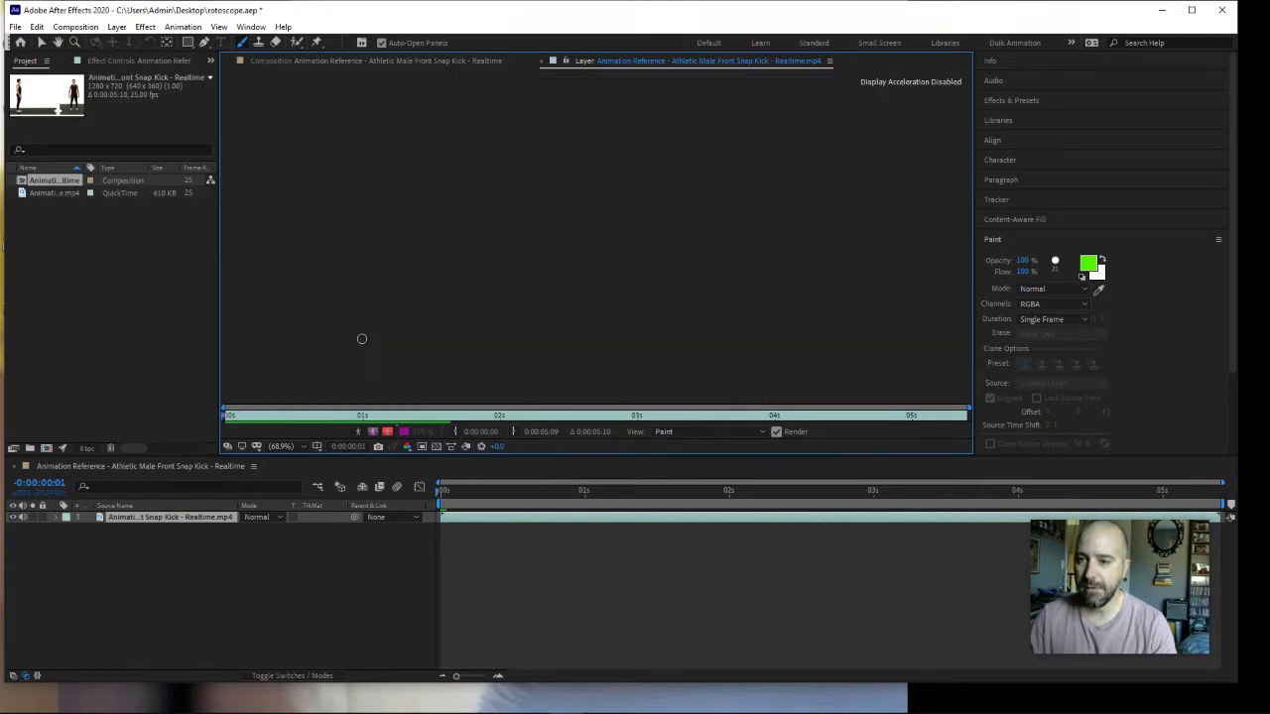
{"action": "key", "text": "Page_Down"}
{"action": "key", "text": "Page_Down"}
{"action": "key", "text": "Page_Up"}
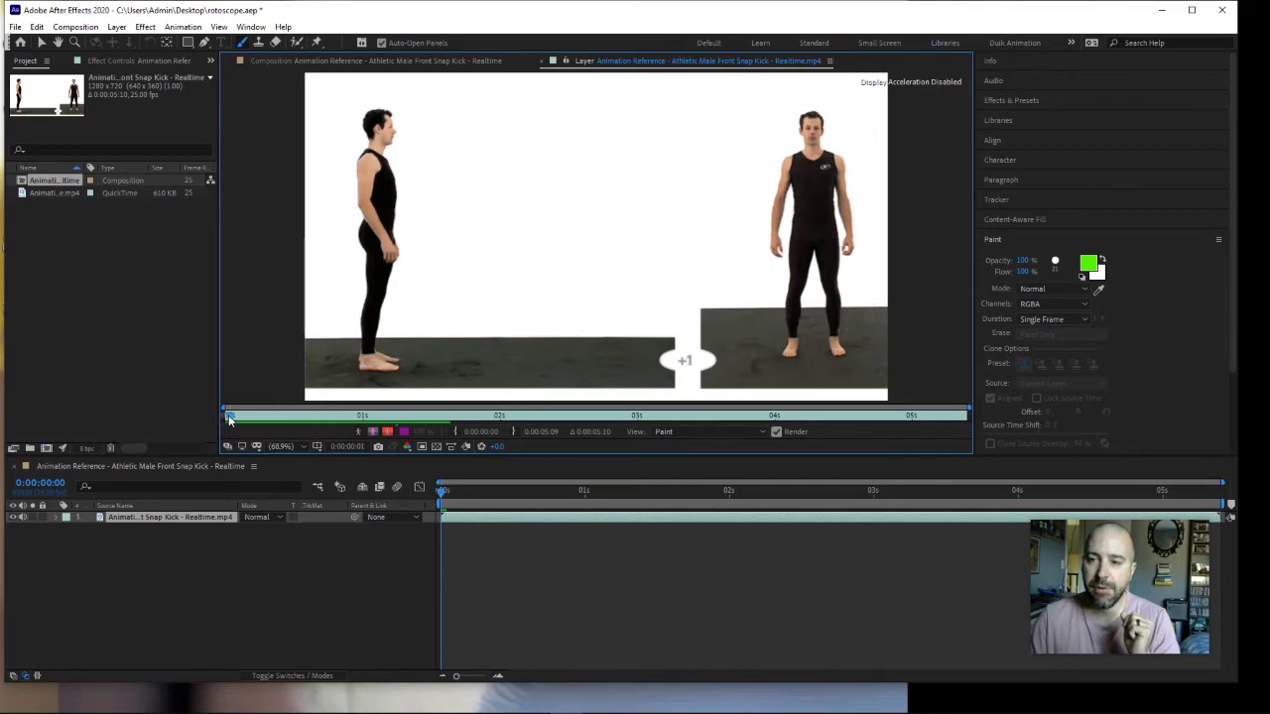
Enlarge the layer's time ruler to single frames and paint a green line up the side-view figure's back from heel to shoulder on frame 1
{"action": "mouse_move", "coordinate": [227, 420]}
{"action": "left_mouse_down"}
{"action": "mouse_move", "coordinate": [254, 417]}
{"action": "mouse_move", "coordinate": [219, 418]}
{"action": "left_mouse_up"}
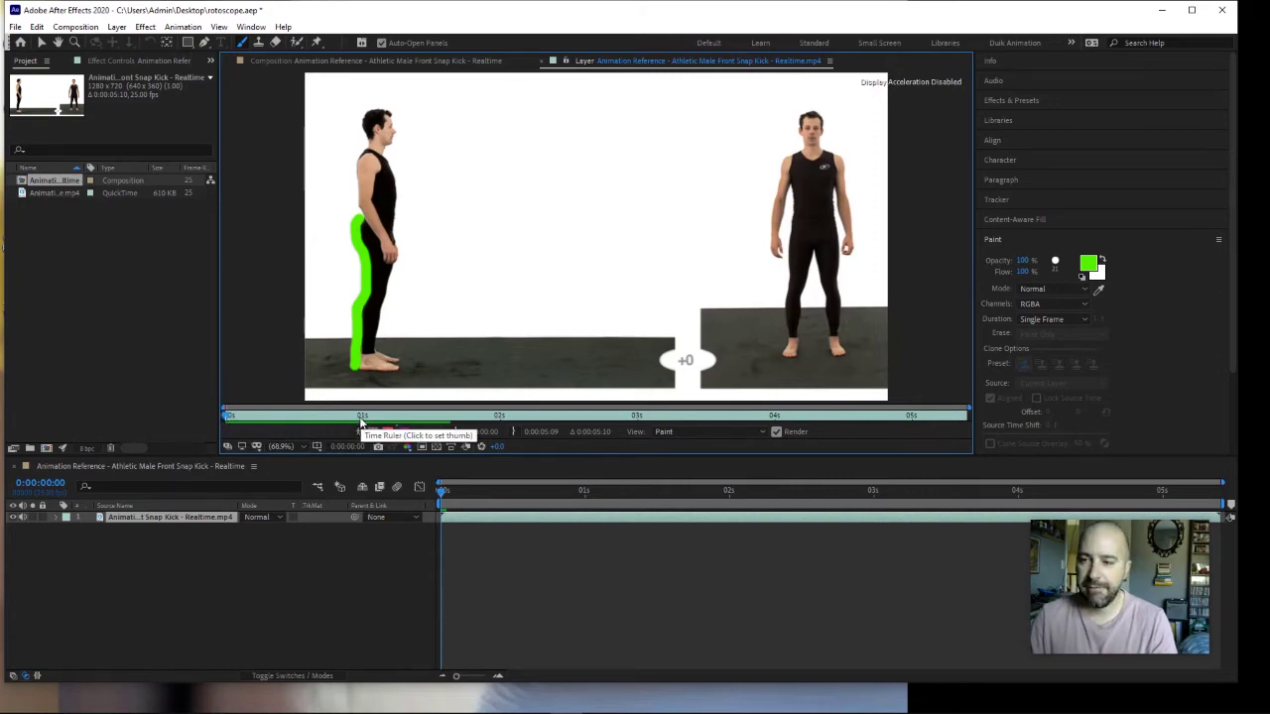
{"action": "key", "text": "equal"}
{"action": "key", "text": "equal"}
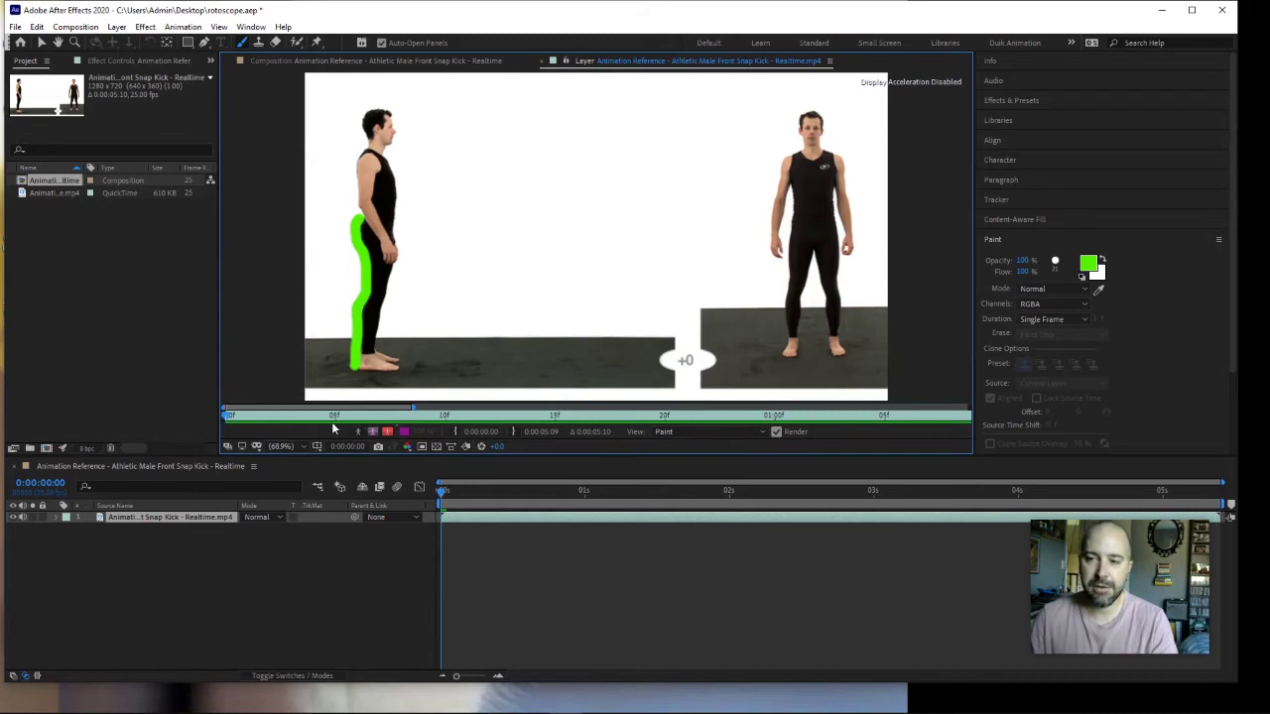
{"action": "key", "text": "equal"}
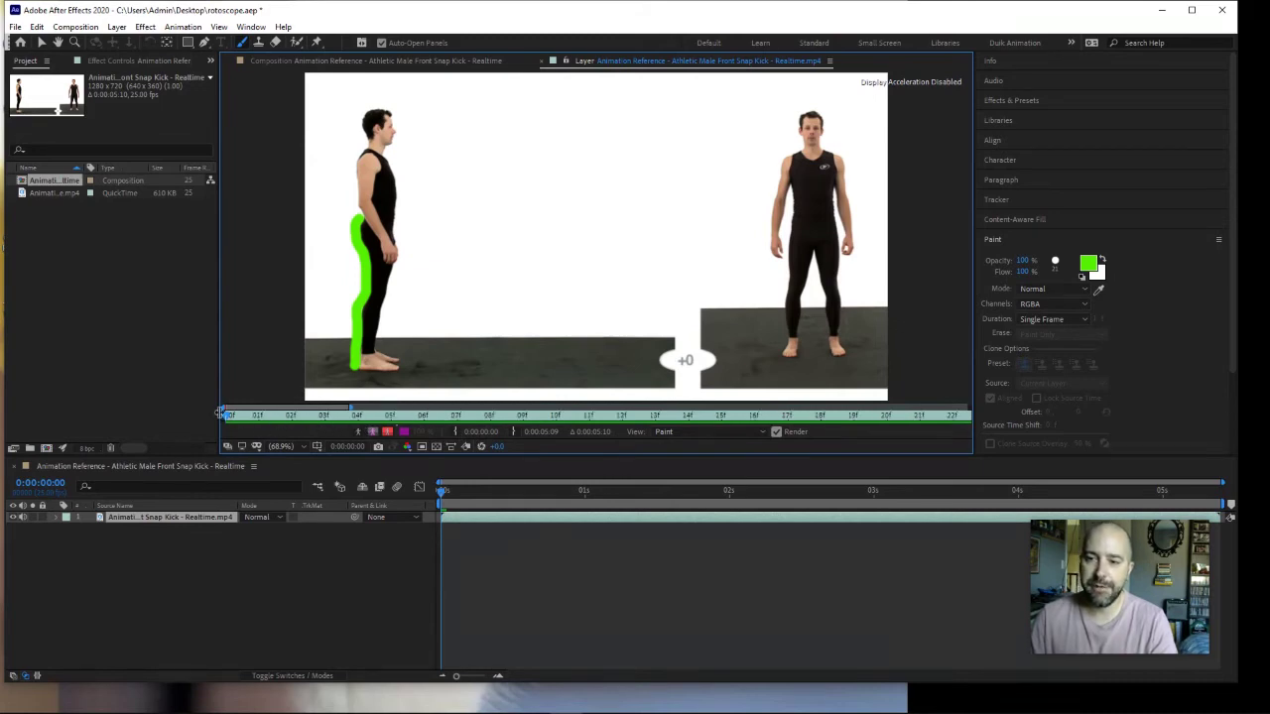
{"action": "mouse_move", "coordinate": [227, 416]}
{"action": "left_mouse_down"}
{"action": "mouse_move", "coordinate": [318, 421]}
{"action": "mouse_move", "coordinate": [234, 418]}
{"action": "mouse_move", "coordinate": [259, 418]}
{"action": "left_mouse_up"}
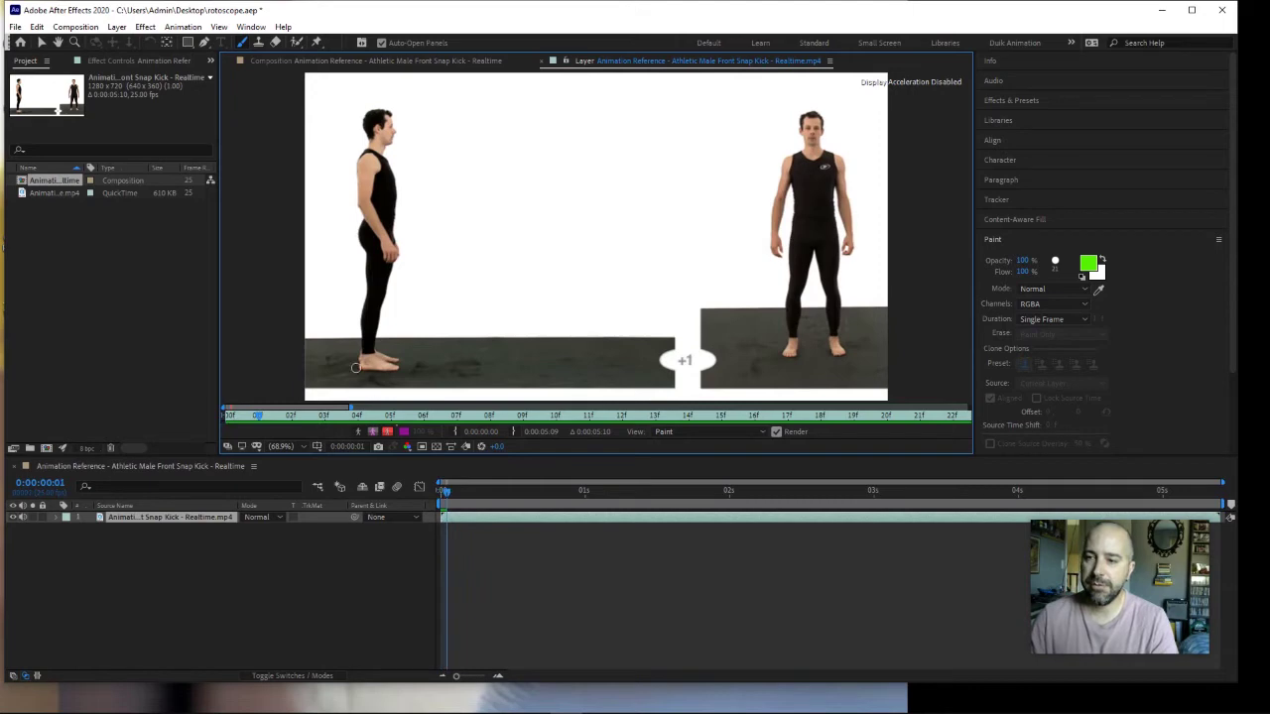
{"action": "mouse_move", "coordinate": [356, 367]}
{"action": "left_mouse_down"}
{"action": "mouse_move", "coordinate": [369, 265]}
{"action": "mouse_move", "coordinate": [358, 163]}
{"action": "left_mouse_up"}
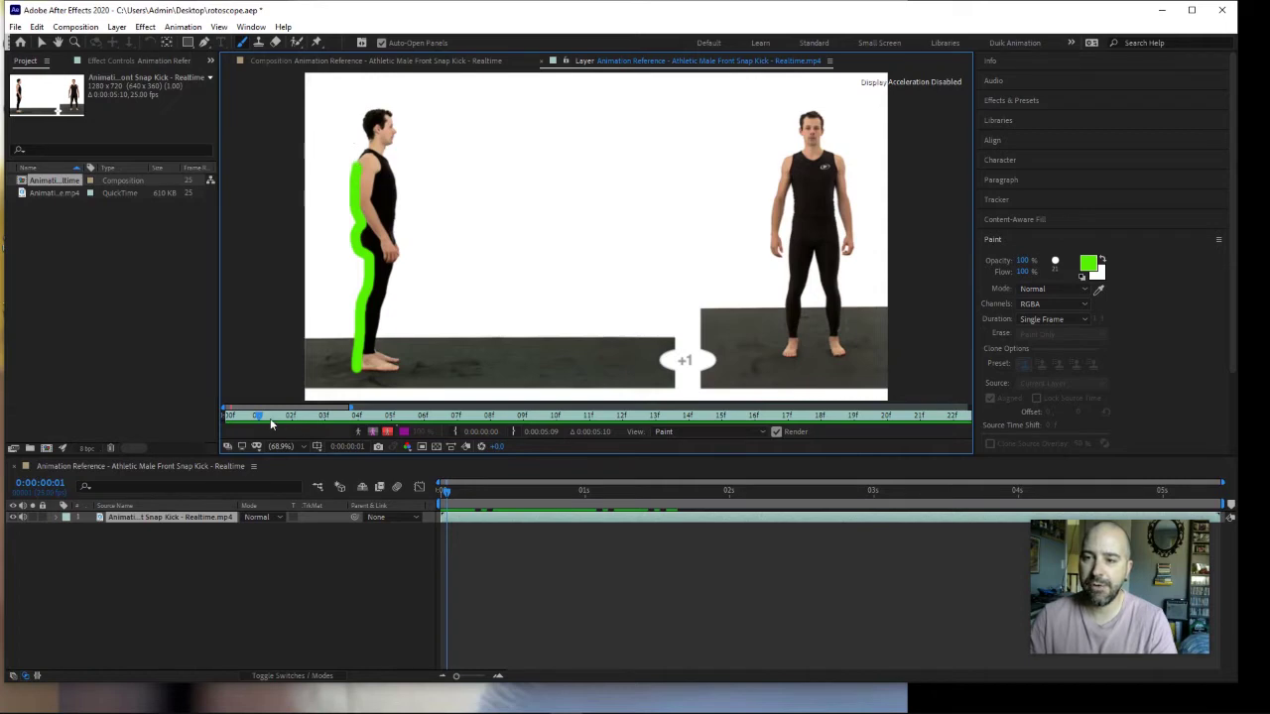
Paint green from the side-view figure's heel over the head on frame 2, and continue the outline down the front to the hand on frame 3
{"action": "left_click_drag", "start_coordinate": [258, 418], "coordinate": [290, 419]}
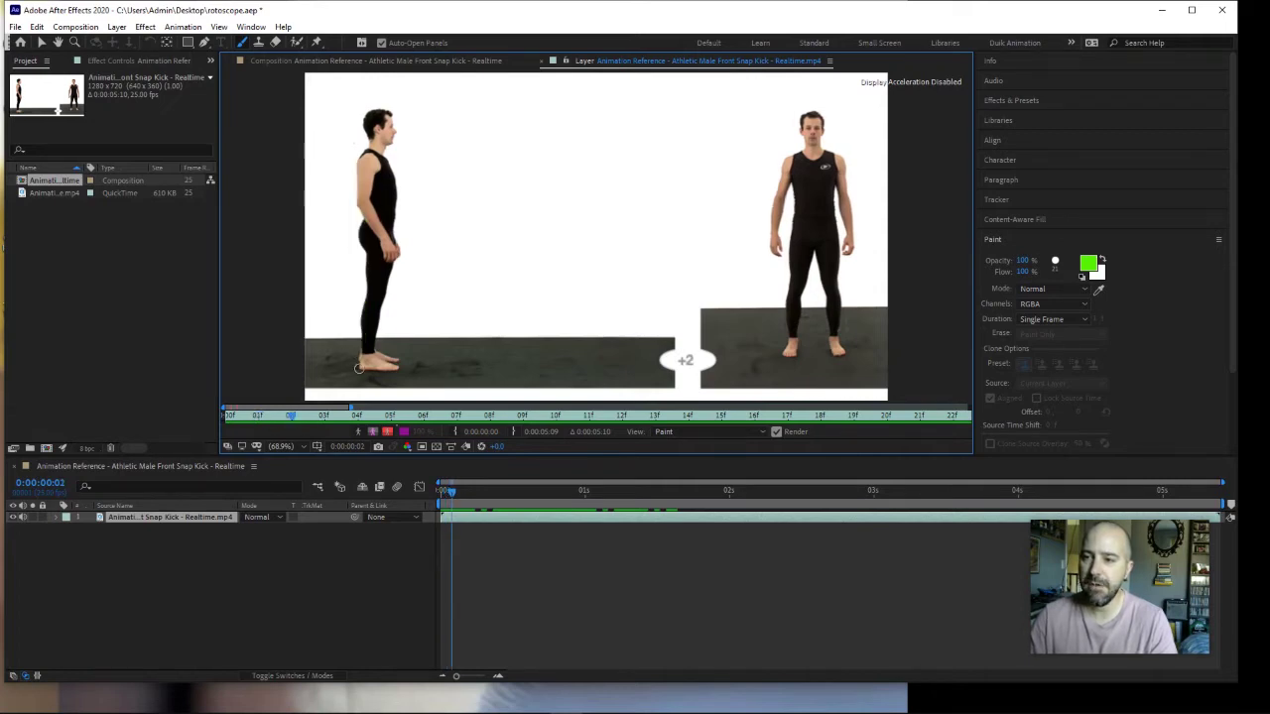
{"action": "mouse_move", "coordinate": [358, 366]}
{"action": "left_mouse_down"}
{"action": "mouse_move", "coordinate": [357, 150]}
{"action": "mouse_move", "coordinate": [376, 104]}
{"action": "mouse_move", "coordinate": [389, 107]}
{"action": "left_mouse_up"}
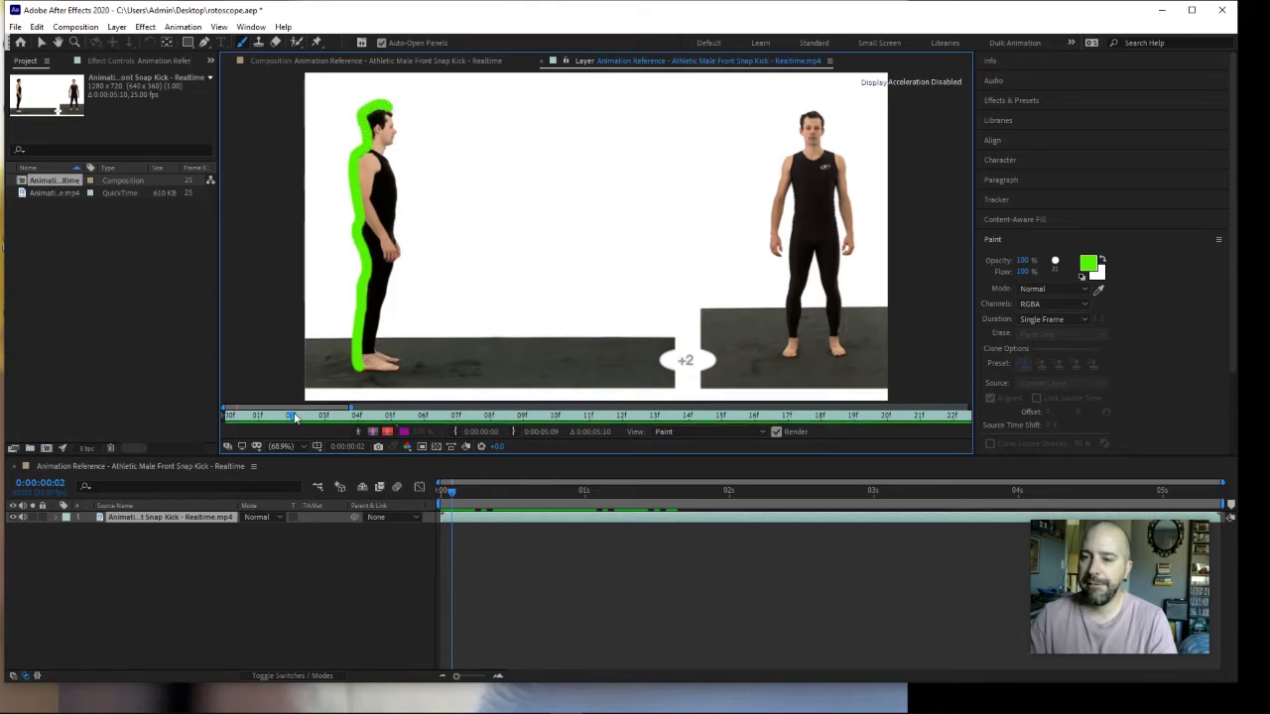
{"action": "left_click_drag", "start_coordinate": [304, 418], "coordinate": [323, 418]}
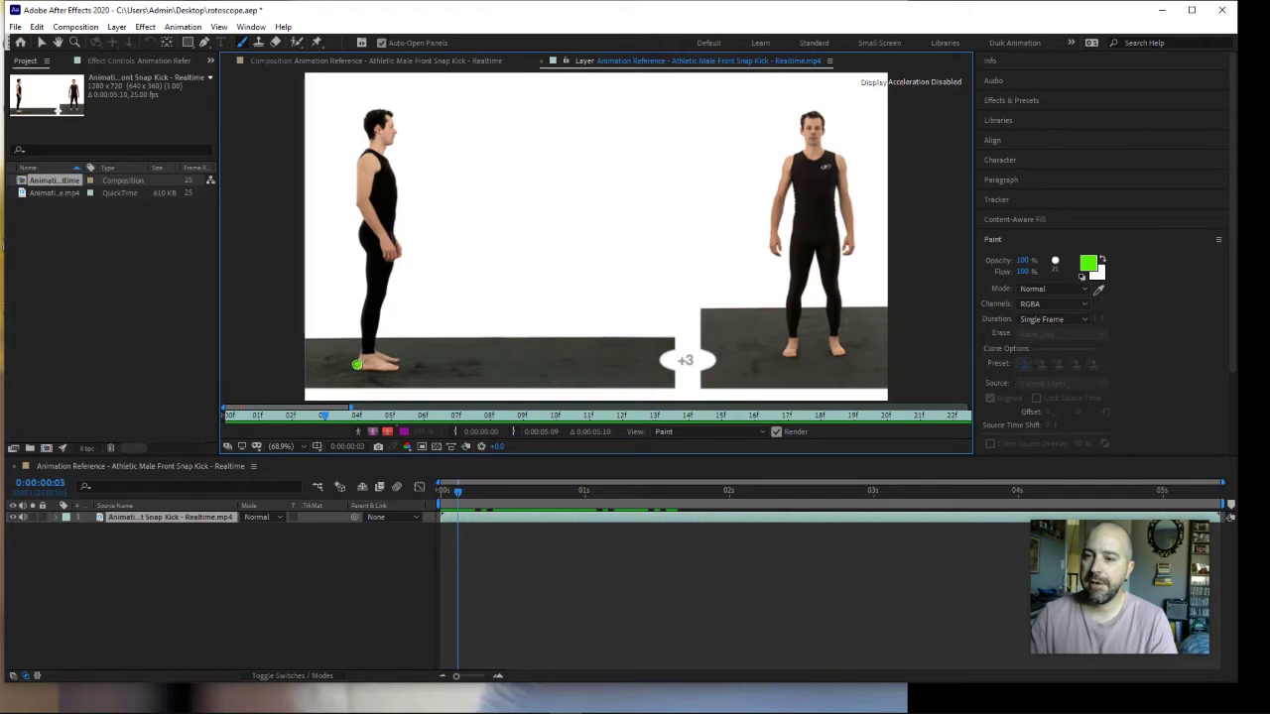
{"action": "mouse_move", "coordinate": [357, 364]}
{"action": "left_mouse_down"}
{"action": "mouse_move", "coordinate": [356, 185]}
{"action": "mouse_move", "coordinate": [374, 106]}
{"action": "mouse_move", "coordinate": [398, 121]}
{"action": "mouse_move", "coordinate": [387, 153]}
{"action": "mouse_move", "coordinate": [401, 256]}
{"action": "left_mouse_up"}
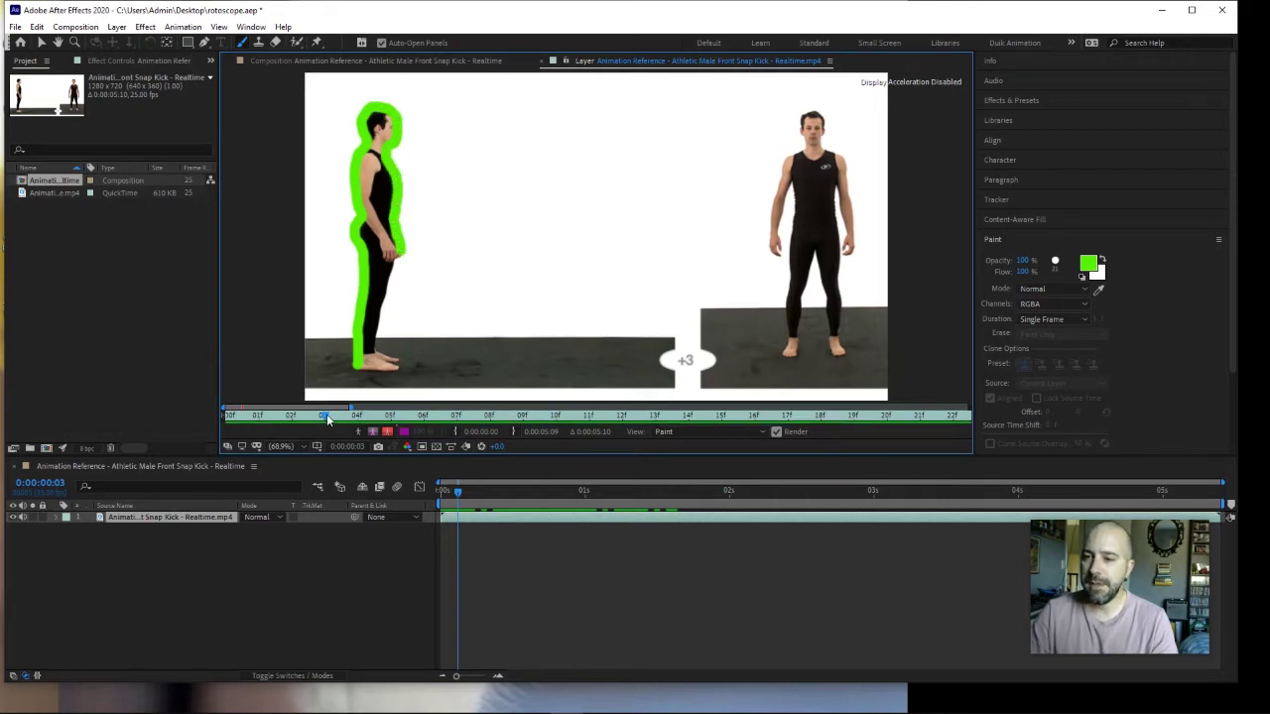
Outline the side-view figure in green from heel around to the front ankle on frame 4, and completely around the body and feet on frame 5
{"action": "left_click_drag", "start_coordinate": [326, 417], "coordinate": [350, 420]}
{"action": "mouse_move", "coordinate": [362, 367]}
{"action": "left_mouse_down"}
{"action": "mouse_move", "coordinate": [368, 279]}
{"action": "mouse_move", "coordinate": [357, 173]}
{"action": "mouse_move", "coordinate": [369, 120]}
{"action": "mouse_move", "coordinate": [389, 112]}
{"action": "mouse_move", "coordinate": [403, 254]}
{"action": "mouse_move", "coordinate": [380, 343]}
{"action": "left_mouse_up"}
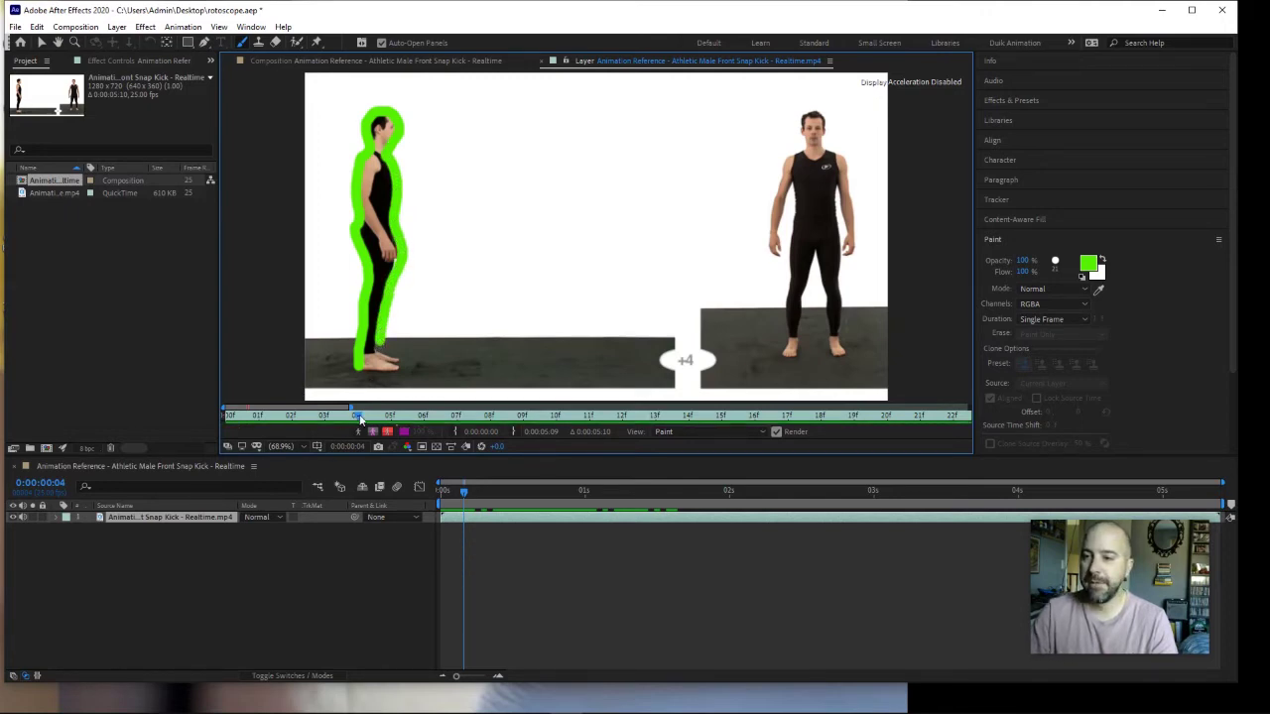
{"action": "left_click_drag", "start_coordinate": [360, 418], "coordinate": [388, 420]}
{"action": "mouse_move", "coordinate": [360, 365]}
{"action": "left_mouse_down"}
{"action": "mouse_move", "coordinate": [354, 167]}
{"action": "mouse_move", "coordinate": [368, 114]}
{"action": "mouse_move", "coordinate": [383, 107]}
{"action": "mouse_move", "coordinate": [399, 134]}
{"action": "mouse_move", "coordinate": [404, 253]}
{"action": "mouse_move", "coordinate": [377, 339]}
{"action": "mouse_move", "coordinate": [403, 365]}
{"action": "mouse_move", "coordinate": [362, 366]}
{"action": "left_mouse_up"}
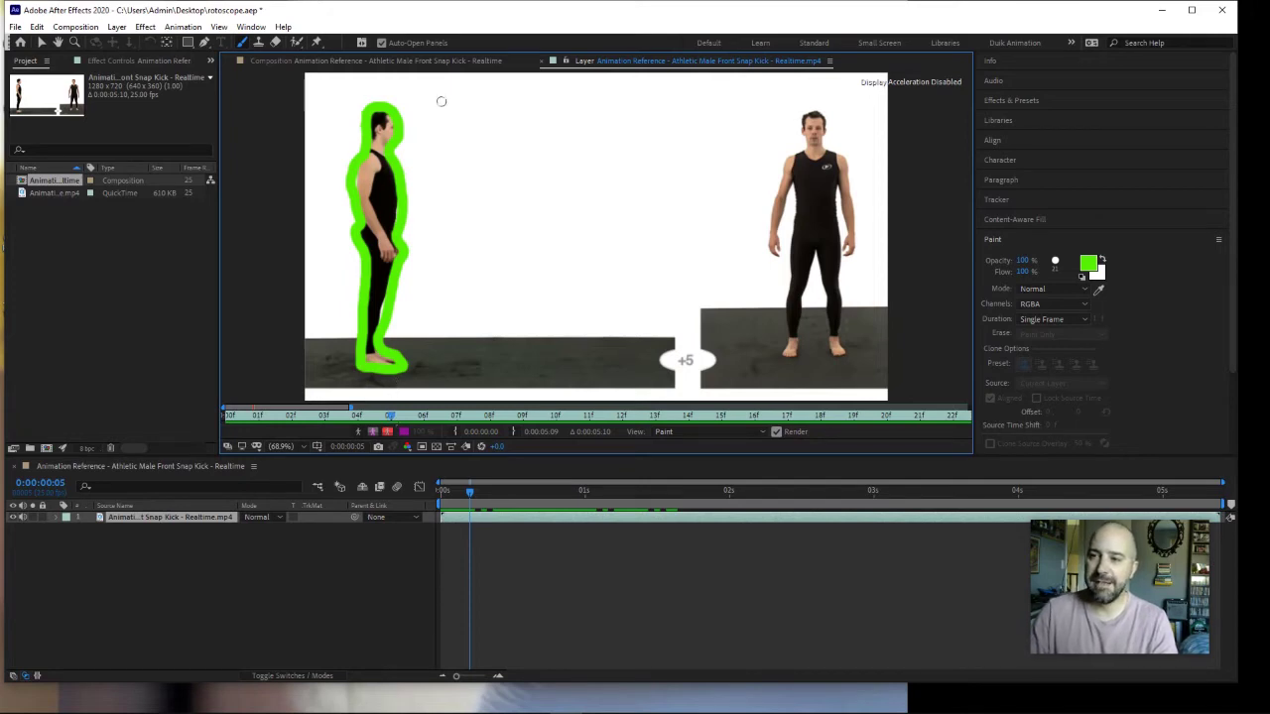
On frame 6, fill the side-view figure's whole silhouette with green paint
{"action": "mouse_move", "coordinate": [388, 417]}
{"action": "left_mouse_down"}
{"action": "mouse_move", "coordinate": [209, 415]}
{"action": "mouse_move", "coordinate": [343, 432]}
{"action": "mouse_move", "coordinate": [257, 424]}
{"action": "mouse_move", "coordinate": [330, 432]}
{"action": "mouse_move", "coordinate": [274, 422]}
{"action": "mouse_move", "coordinate": [424, 423]}
{"action": "left_mouse_up"}
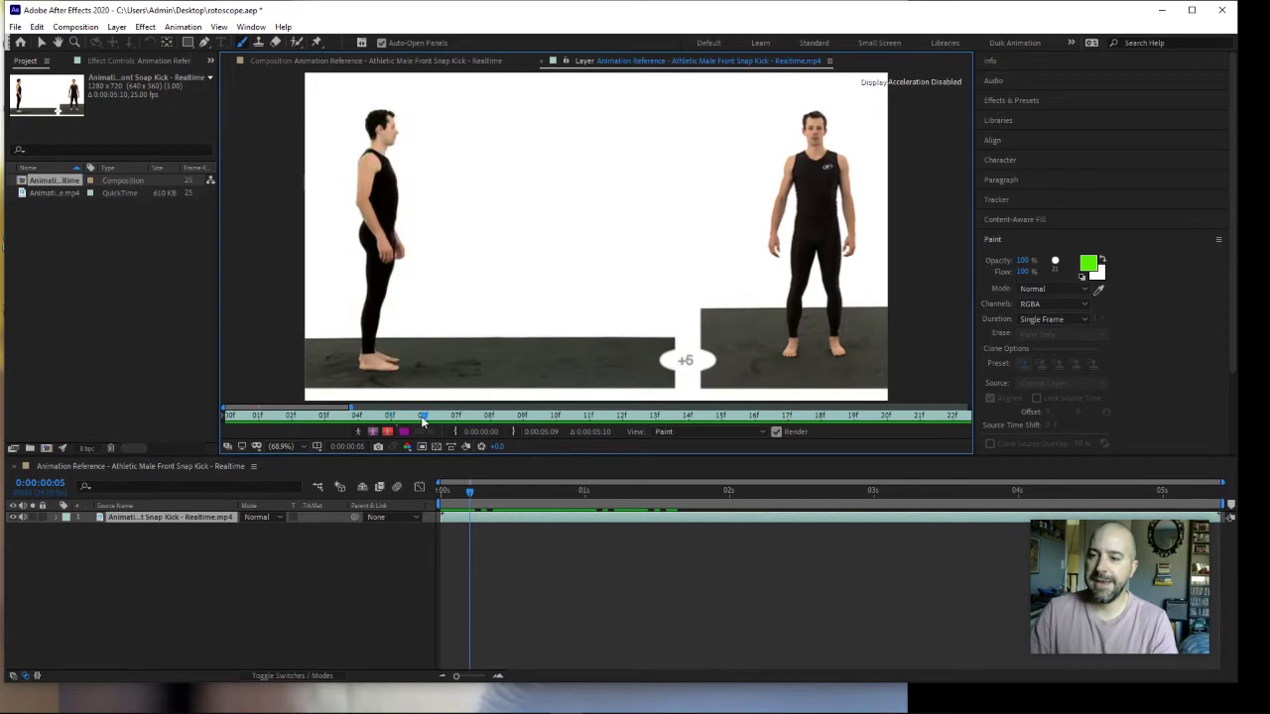
{"action": "mouse_move", "coordinate": [364, 365]}
{"action": "left_mouse_down"}
{"action": "mouse_move", "coordinate": [389, 368]}
{"action": "mouse_move", "coordinate": [366, 327]}
{"action": "mouse_move", "coordinate": [377, 286]}
{"action": "mouse_move", "coordinate": [363, 193]}
{"action": "mouse_move", "coordinate": [377, 145]}
{"action": "left_mouse_up"}
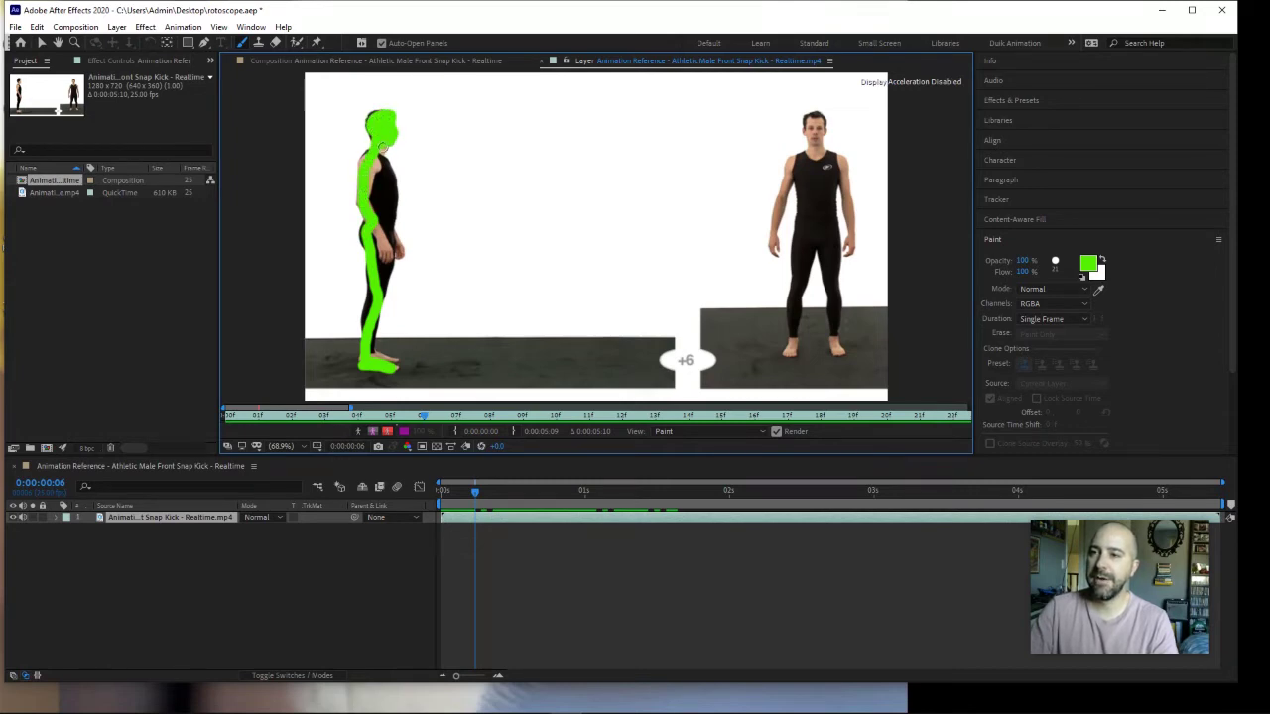
{"action": "mouse_move", "coordinate": [362, 164]}
{"action": "left_mouse_down"}
{"action": "mouse_move", "coordinate": [384, 254]}
{"action": "mouse_move", "coordinate": [370, 219]}
{"action": "mouse_move", "coordinate": [372, 367]}
{"action": "mouse_move", "coordinate": [371, 353]}
{"action": "mouse_move", "coordinate": [393, 364]}
{"action": "mouse_move", "coordinate": [375, 348]}
{"action": "mouse_move", "coordinate": [388, 233]}
{"action": "mouse_move", "coordinate": [397, 254]}
{"action": "mouse_move", "coordinate": [385, 160]}
{"action": "mouse_move", "coordinate": [390, 223]}
{"action": "mouse_move", "coordinate": [379, 169]}
{"action": "mouse_move", "coordinate": [375, 225]}
{"action": "left_mouse_up"}
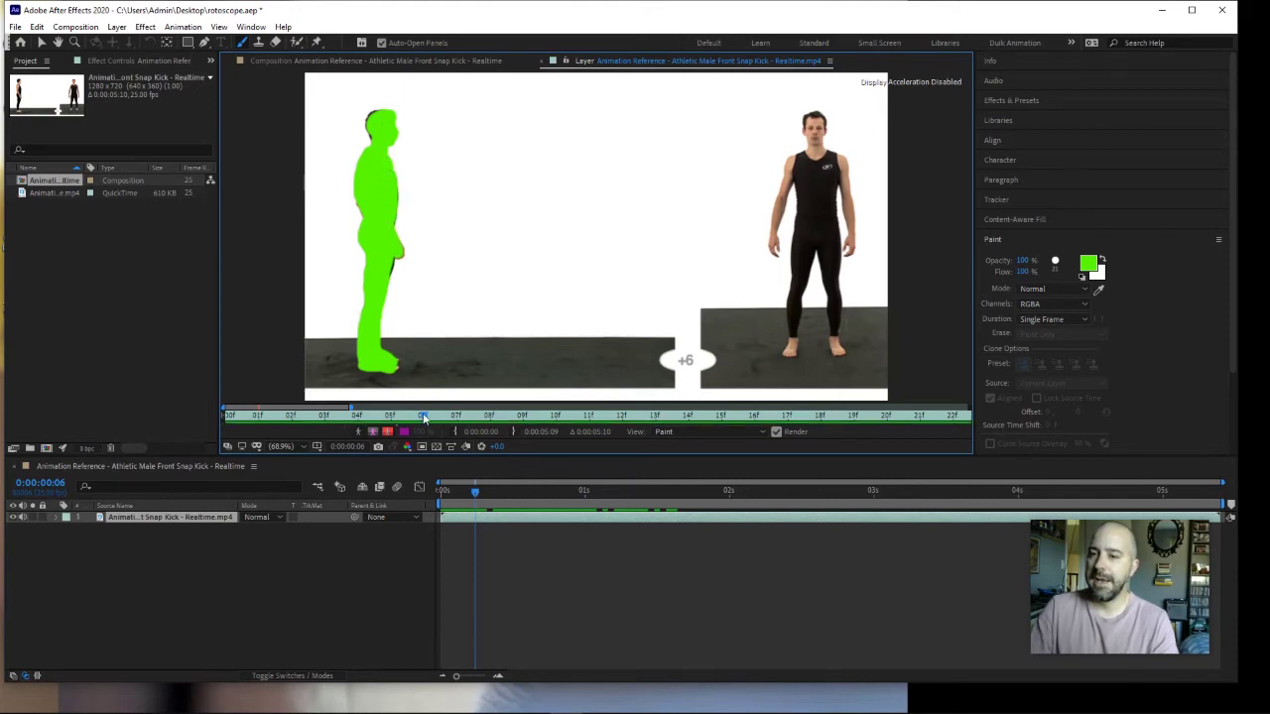
Paint green rays around the side-view figure's head on frame 12 and oversized green hands over both its hands on frame 19
{"action": "mouse_move", "coordinate": [425, 415]}
{"action": "left_mouse_down"}
{"action": "mouse_move", "coordinate": [244, 397]}
{"action": "mouse_move", "coordinate": [418, 421]}
{"action": "mouse_move", "coordinate": [491, 410]}
{"action": "mouse_move", "coordinate": [627, 427]}
{"action": "left_mouse_up"}
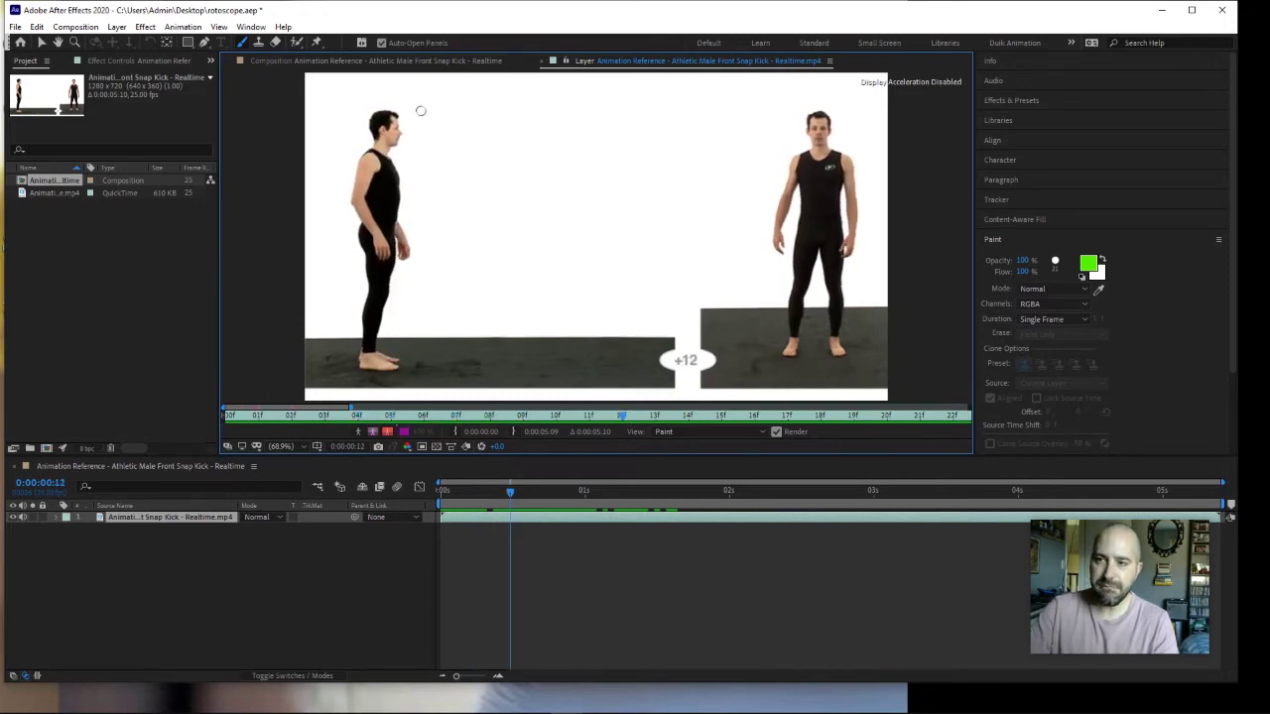
{"action": "mouse_move", "coordinate": [406, 116]}
{"action": "left_mouse_down"}
{"action": "mouse_move", "coordinate": [445, 92]}
{"action": "mouse_move", "coordinate": [454, 126]}
{"action": "mouse_move", "coordinate": [429, 164]}
{"action": "mouse_move", "coordinate": [447, 168]}
{"action": "mouse_move", "coordinate": [418, 82]}
{"action": "mouse_move", "coordinate": [347, 95]}
{"action": "mouse_move", "coordinate": [332, 141]}
{"action": "left_mouse_up"}
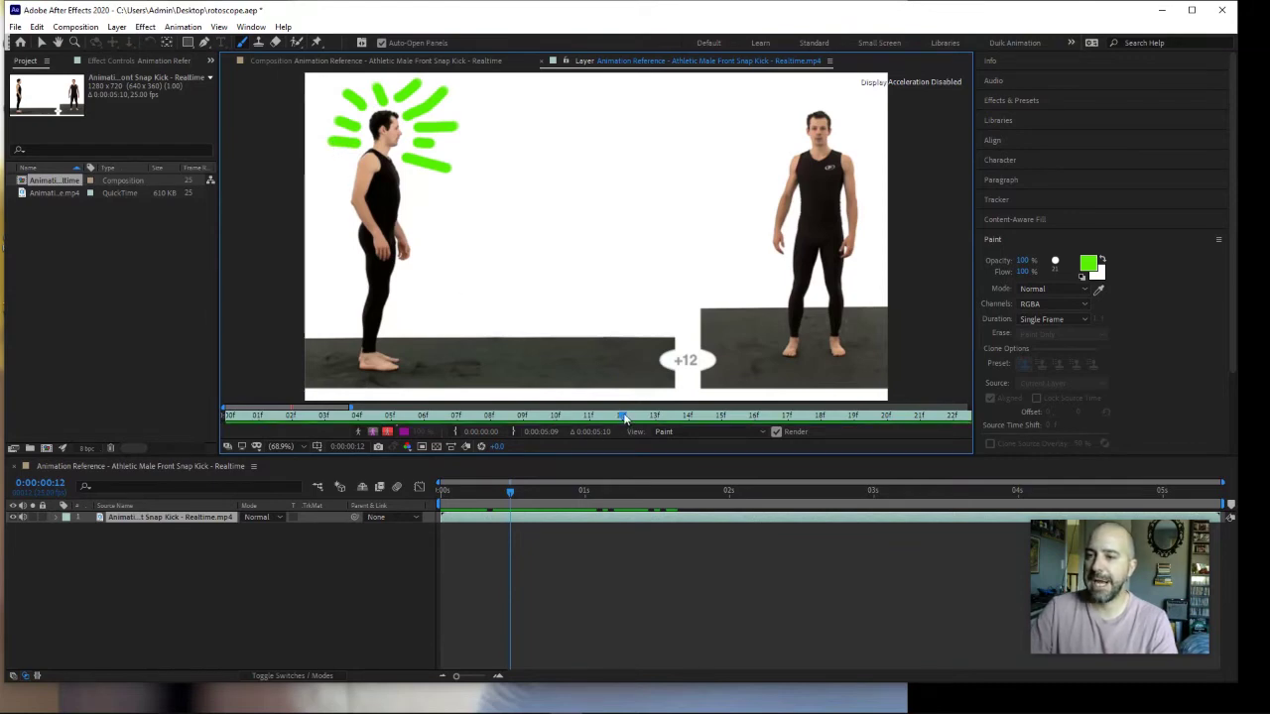
{"action": "left_click_drag", "start_coordinate": [624, 418], "coordinate": [853, 417]}
{"action": "mouse_move", "coordinate": [433, 225]}
{"action": "left_mouse_down"}
{"action": "mouse_move", "coordinate": [446, 221]}
{"action": "mouse_move", "coordinate": [427, 197]}
{"action": "mouse_move", "coordinate": [438, 184]}
{"action": "mouse_move", "coordinate": [451, 206]}
{"action": "left_mouse_up"}
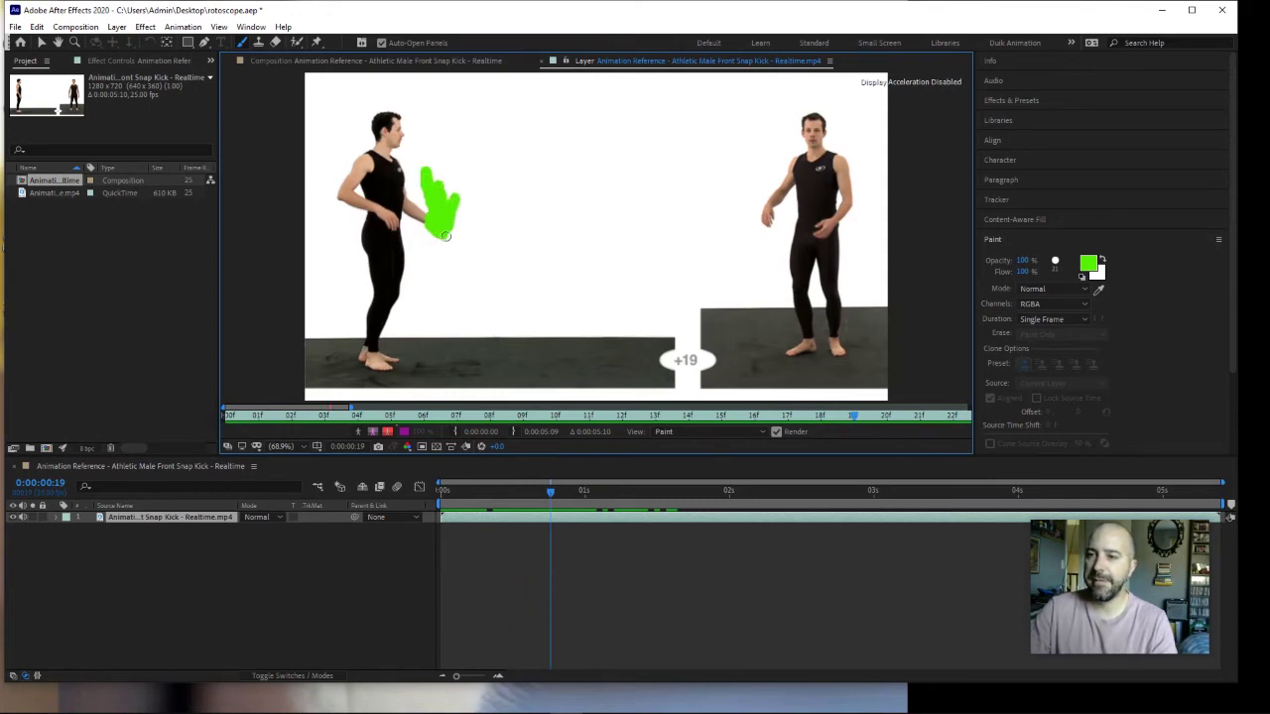
{"action": "mouse_move", "coordinate": [383, 222]}
{"action": "left_mouse_down"}
{"action": "mouse_move", "coordinate": [394, 220]}
{"action": "mouse_move", "coordinate": [390, 190]}
{"action": "mouse_move", "coordinate": [396, 206]}
{"action": "left_mouse_up"}
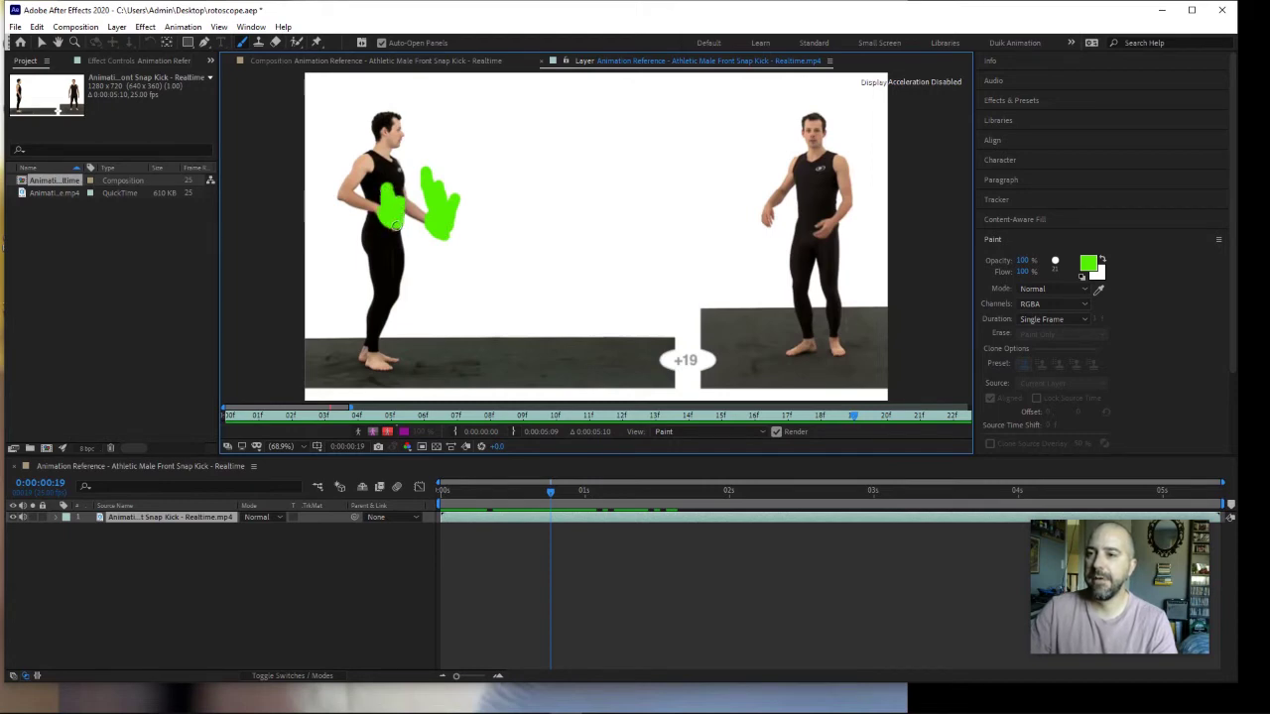
On frame 13, change the brush's foreground color to yellow F2C700 and paint wavy rays around the side-view figure's head
{"action": "mouse_move", "coordinate": [850, 419]}
{"action": "left_mouse_down"}
{"action": "mouse_move", "coordinate": [593, 407]}
{"action": "mouse_move", "coordinate": [903, 417]}
{"action": "mouse_move", "coordinate": [406, 417]}
{"action": "mouse_move", "coordinate": [863, 423]}
{"action": "mouse_move", "coordinate": [407, 396]}
{"action": "left_mouse_up"}
{"action": "mouse_move", "coordinate": [783, 425]}
{"action": "left_mouse_down"}
{"action": "mouse_move", "coordinate": [397, 404]}
{"action": "mouse_move", "coordinate": [654, 414]}
{"action": "left_mouse_up"}
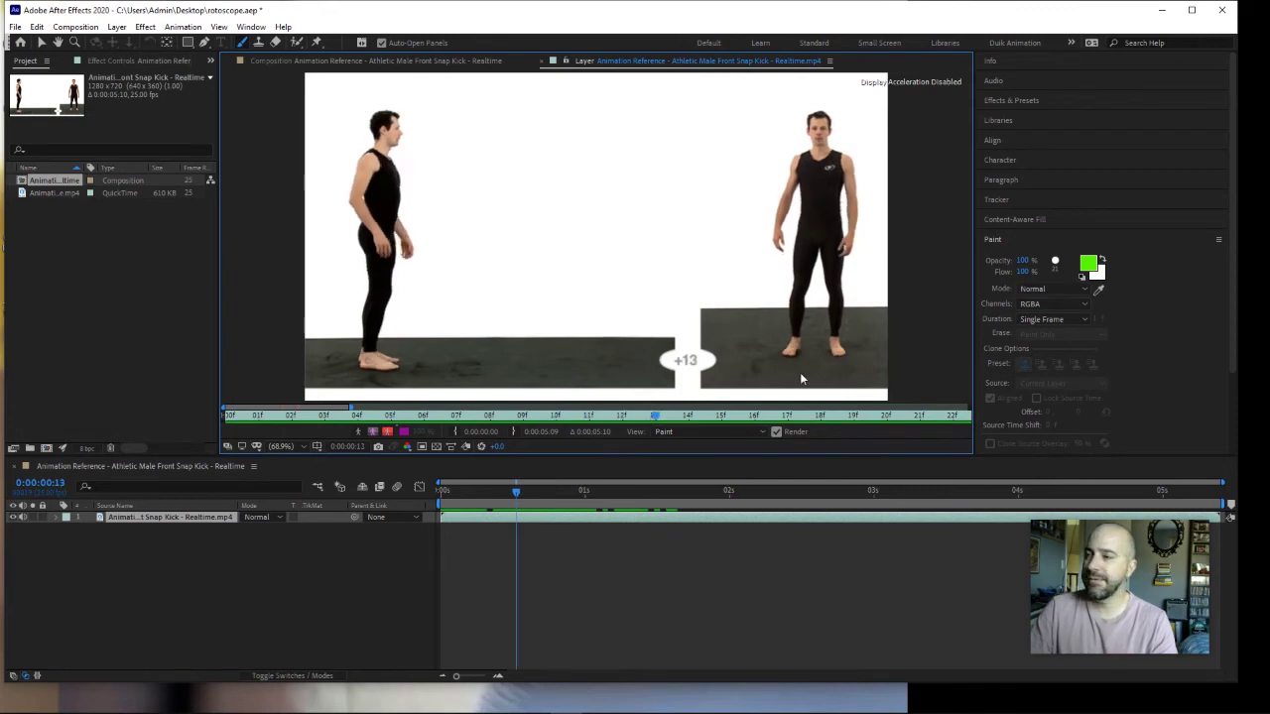
{"action": "left_click", "coordinate": [1092, 266]}
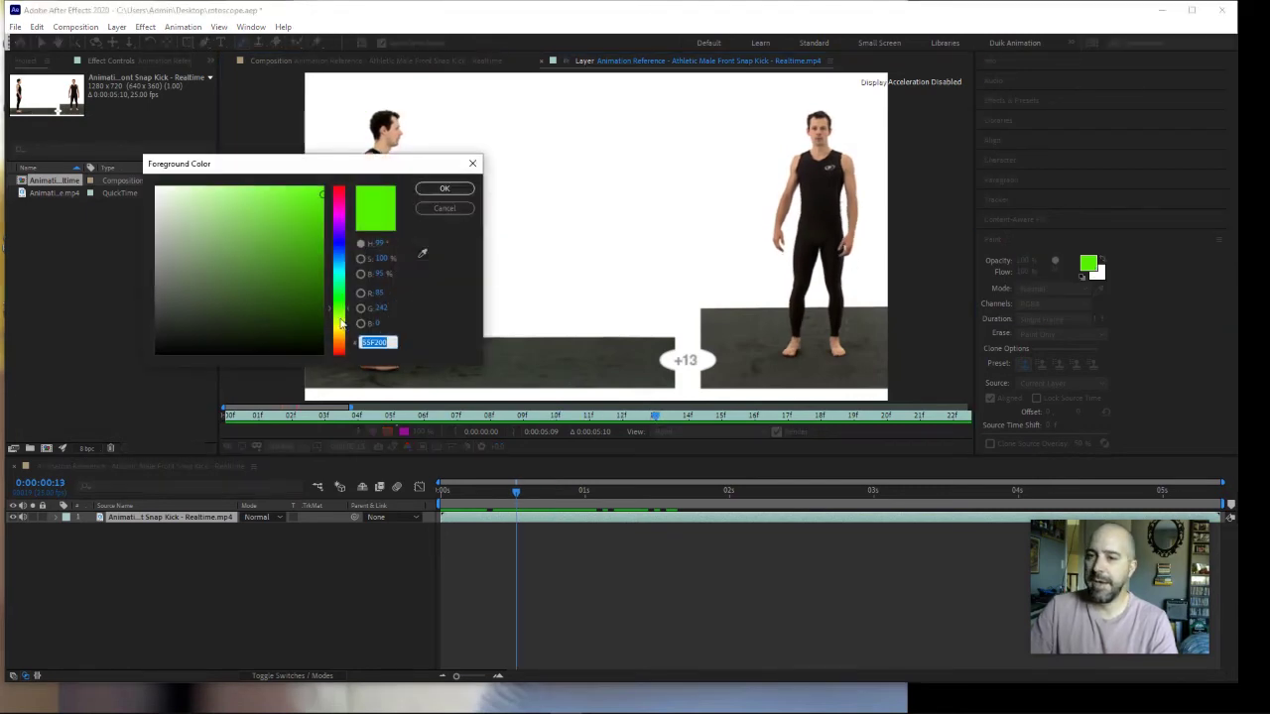
{"action": "left_click_drag", "start_coordinate": [341, 328], "coordinate": [341, 332]}
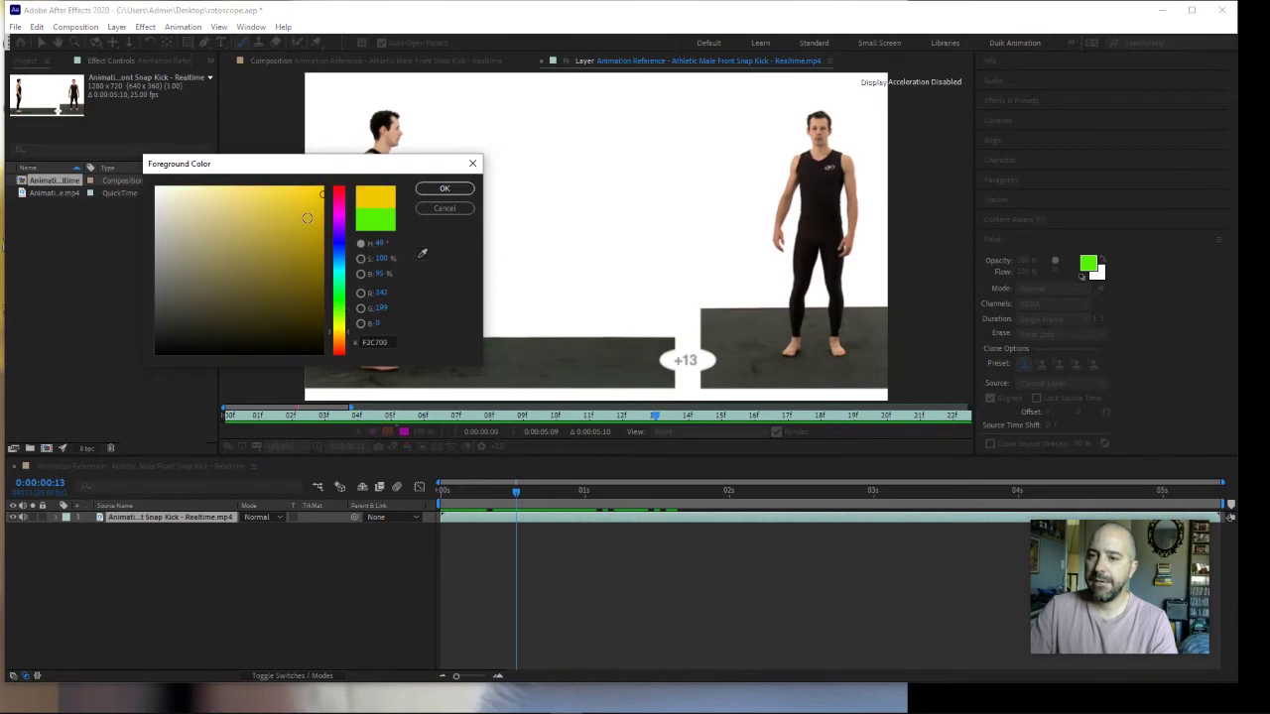
{"action": "left_click", "coordinate": [444, 188]}
{"action": "mouse_move", "coordinate": [405, 150]}
{"action": "left_mouse_down"}
{"action": "mouse_move", "coordinate": [439, 159]}
{"action": "mouse_move", "coordinate": [414, 134]}
{"action": "mouse_move", "coordinate": [447, 137]}
{"action": "mouse_move", "coordinate": [433, 103]}
{"action": "mouse_move", "coordinate": [381, 82]}
{"action": "mouse_move", "coordinate": [332, 117]}
{"action": "mouse_move", "coordinate": [345, 146]}
{"action": "left_mouse_up"}
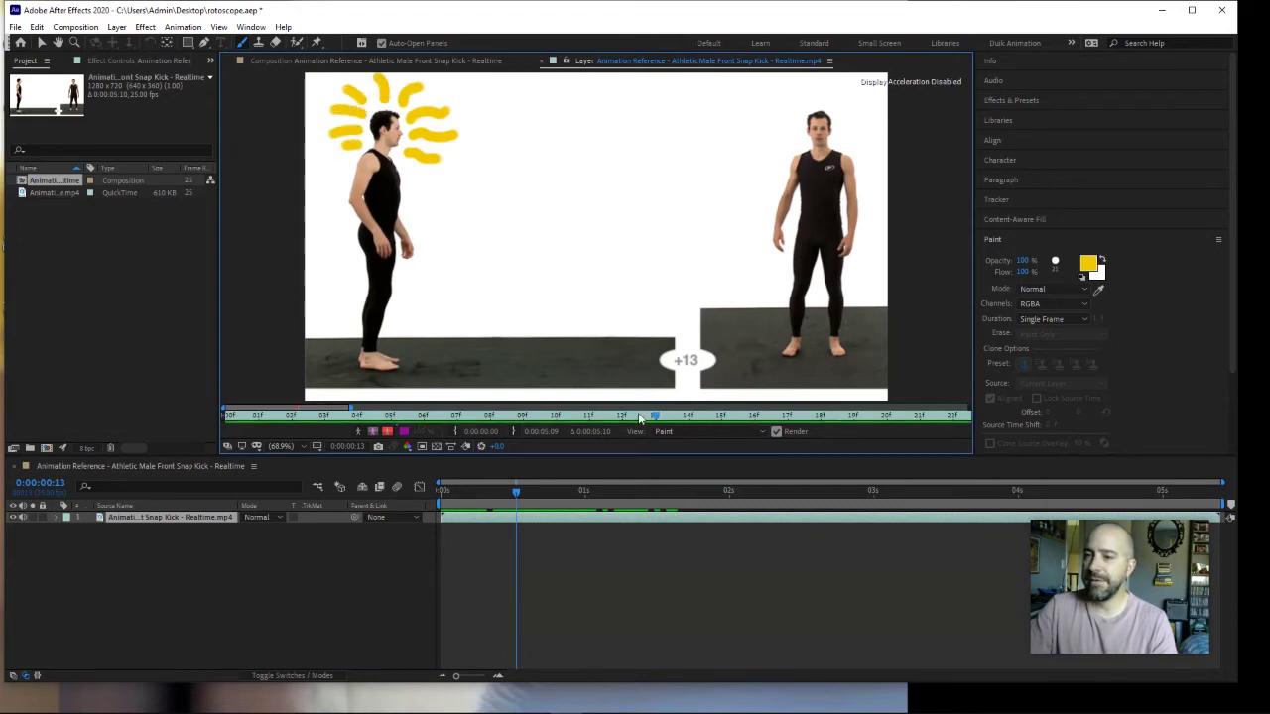
Show the full duration on the layer's time ruler and scrub back through the opening frames to review the painted strokes
{"action": "mouse_move", "coordinate": [638, 417]}
{"action": "left_mouse_down"}
{"action": "mouse_move", "coordinate": [621, 421]}
{"action": "mouse_move", "coordinate": [650, 422]}
{"action": "mouse_move", "coordinate": [616, 421]}
{"action": "mouse_move", "coordinate": [700, 423]}
{"action": "mouse_move", "coordinate": [567, 408]}
{"action": "mouse_move", "coordinate": [255, 410]}
{"action": "mouse_move", "coordinate": [763, 429]}
{"action": "mouse_move", "coordinate": [815, 419]}
{"action": "left_mouse_up"}
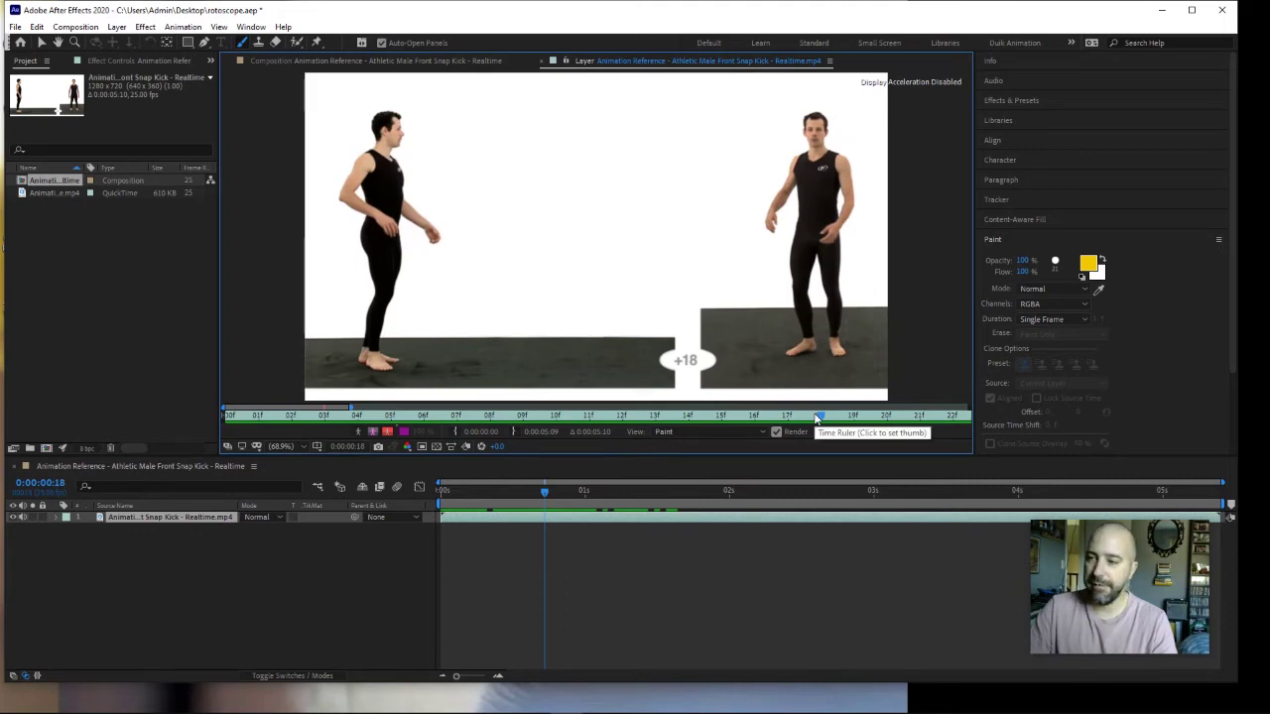
{"action": "key", "text": "minus"}
{"action": "key", "text": "minus"}
{"action": "key", "text": "minus"}
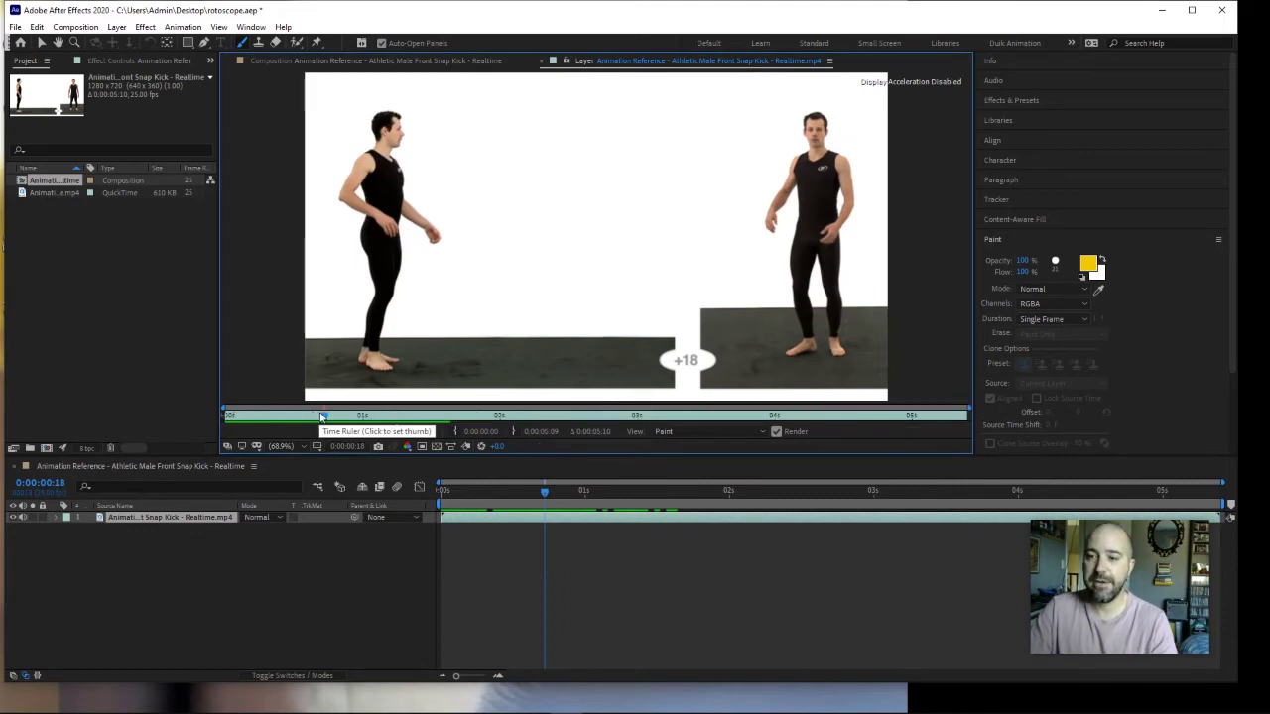
{"action": "left_click_drag", "start_coordinate": [322, 416], "coordinate": [236, 417]}
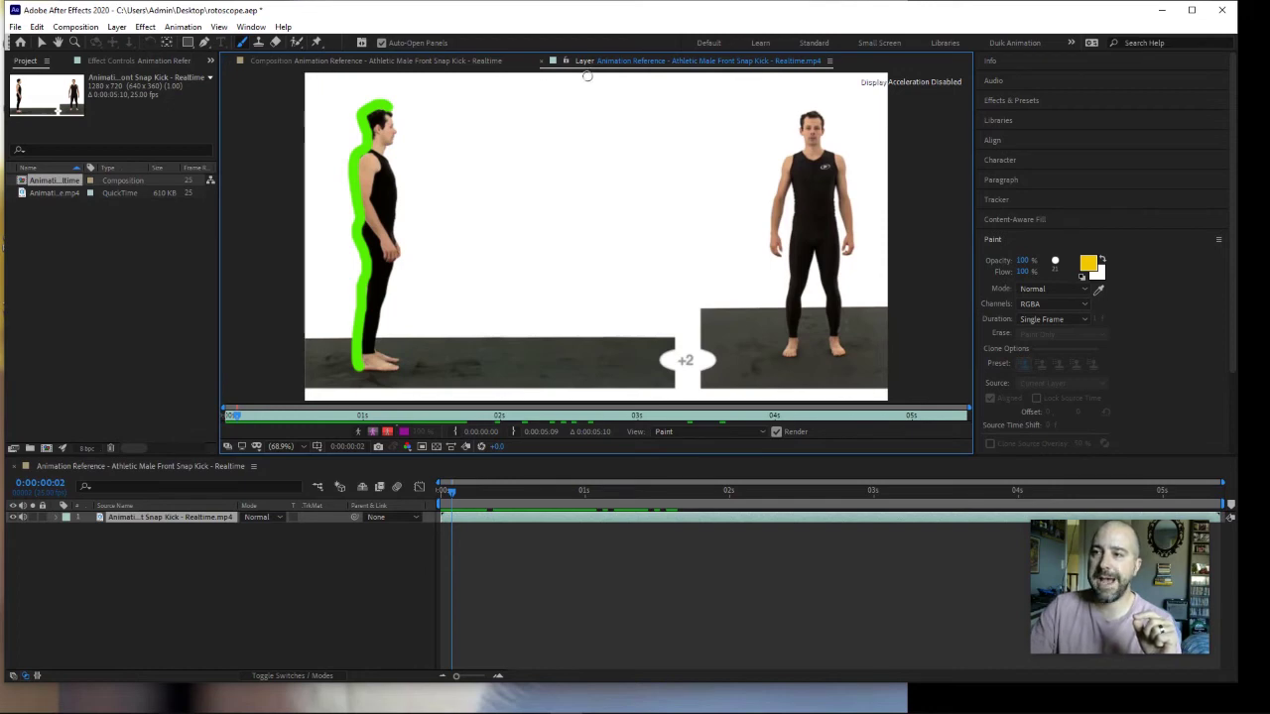
Switch to the composition view, preview the painted animation from the start, and return to the first frame
{"action": "left_click", "coordinate": [387, 62]}
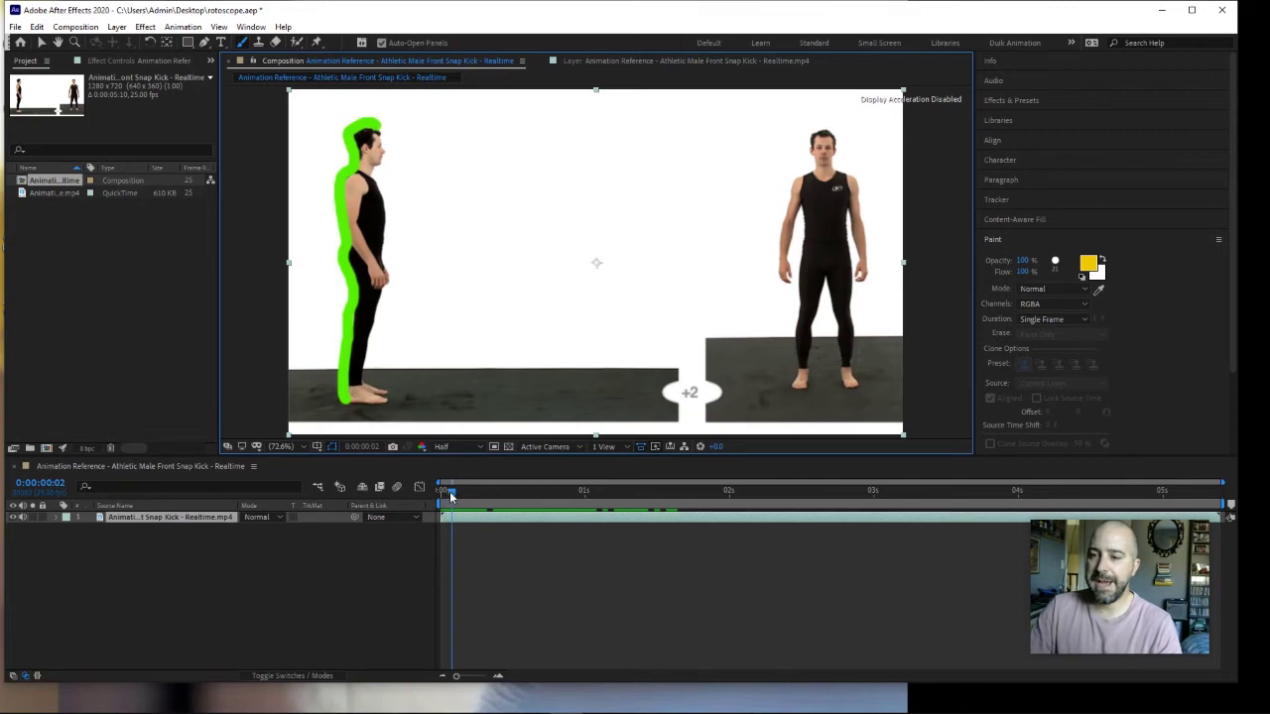
{"action": "left_click_drag", "start_coordinate": [452, 496], "coordinate": [437, 493]}
{"action": "key", "text": "space"}
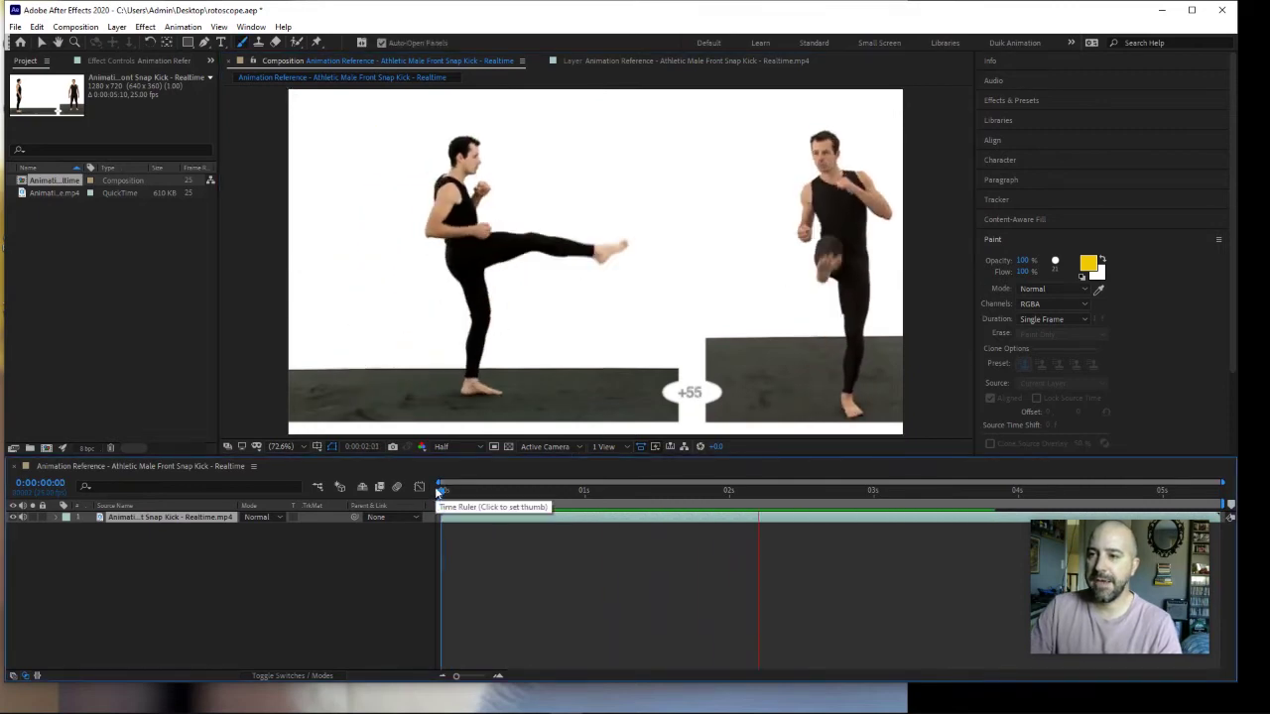
{"action": "key", "text": "space"}
{"action": "mouse_move", "coordinate": [789, 490]}
{"action": "left_mouse_down"}
{"action": "mouse_move", "coordinate": [436, 488]}
{"action": "mouse_move", "coordinate": [629, 480]}
{"action": "mouse_move", "coordinate": [385, 464]}
{"action": "left_mouse_up"}
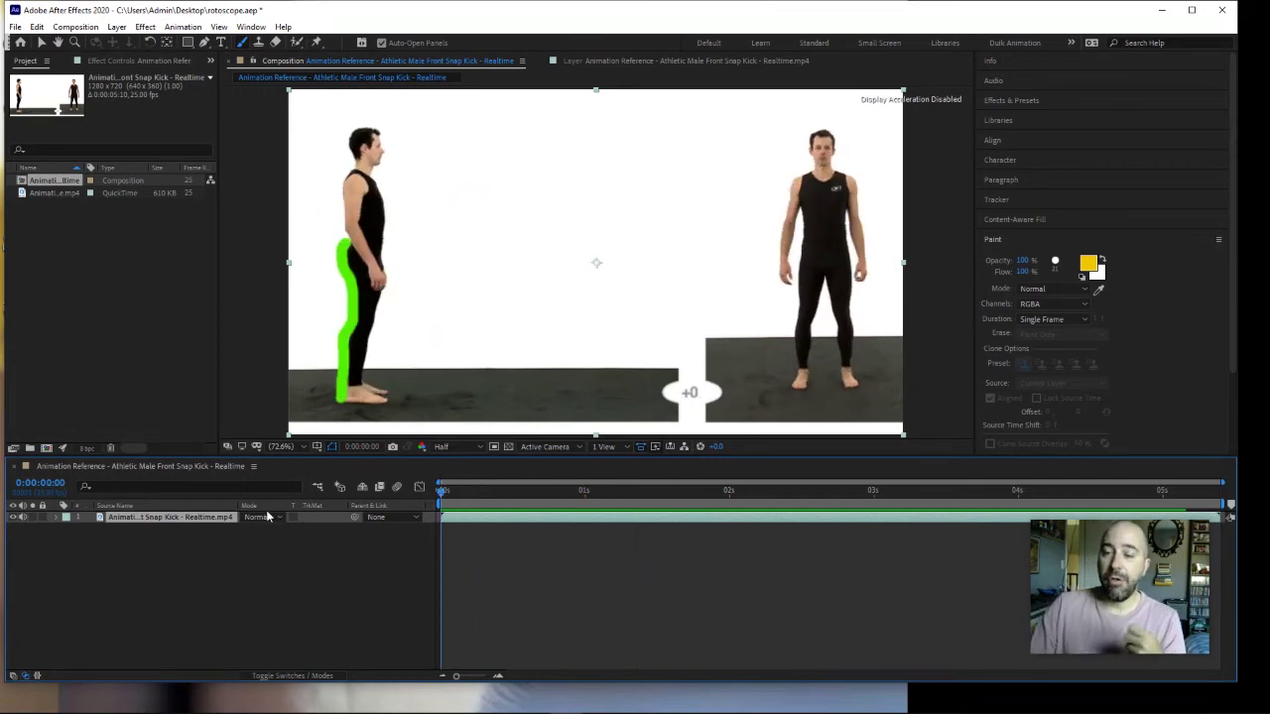
Duplicate the painted footage layer and expand the properties of the upper copy
{"action": "left_click", "coordinate": [155, 562]}
{"action": "left_click", "coordinate": [154, 519]}
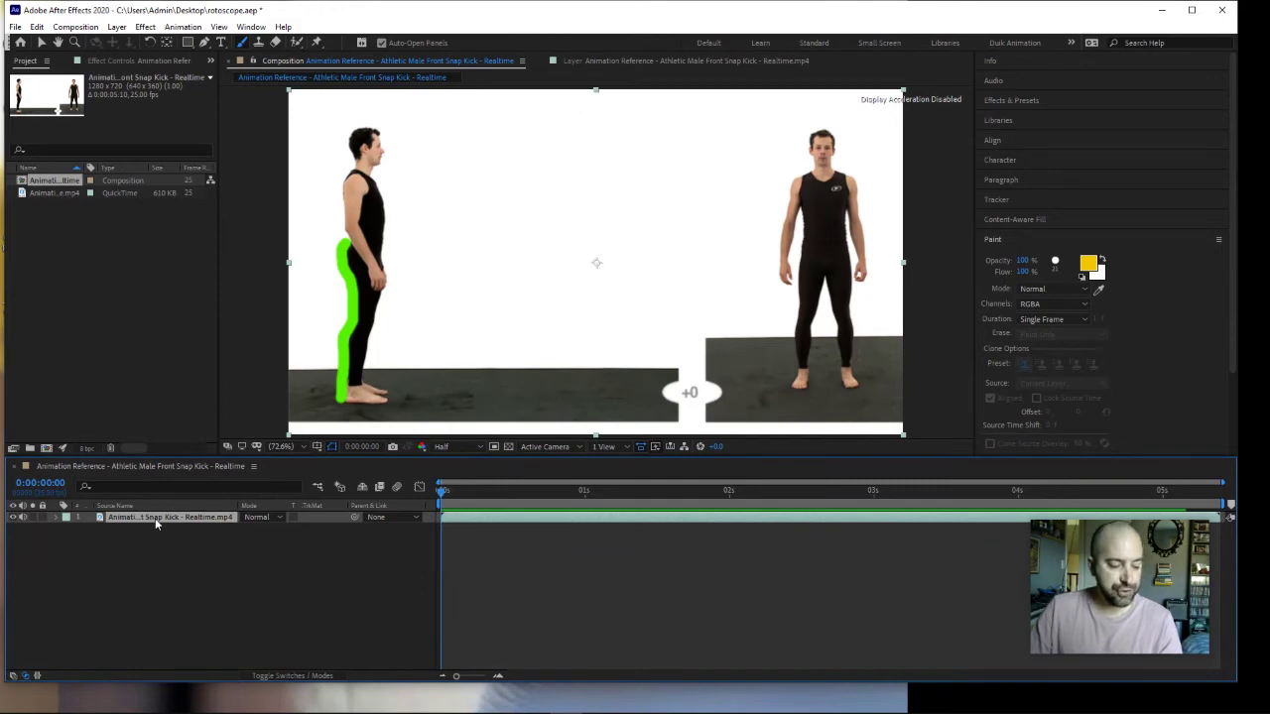
{"action": "key", "text": "ctrl+d"}
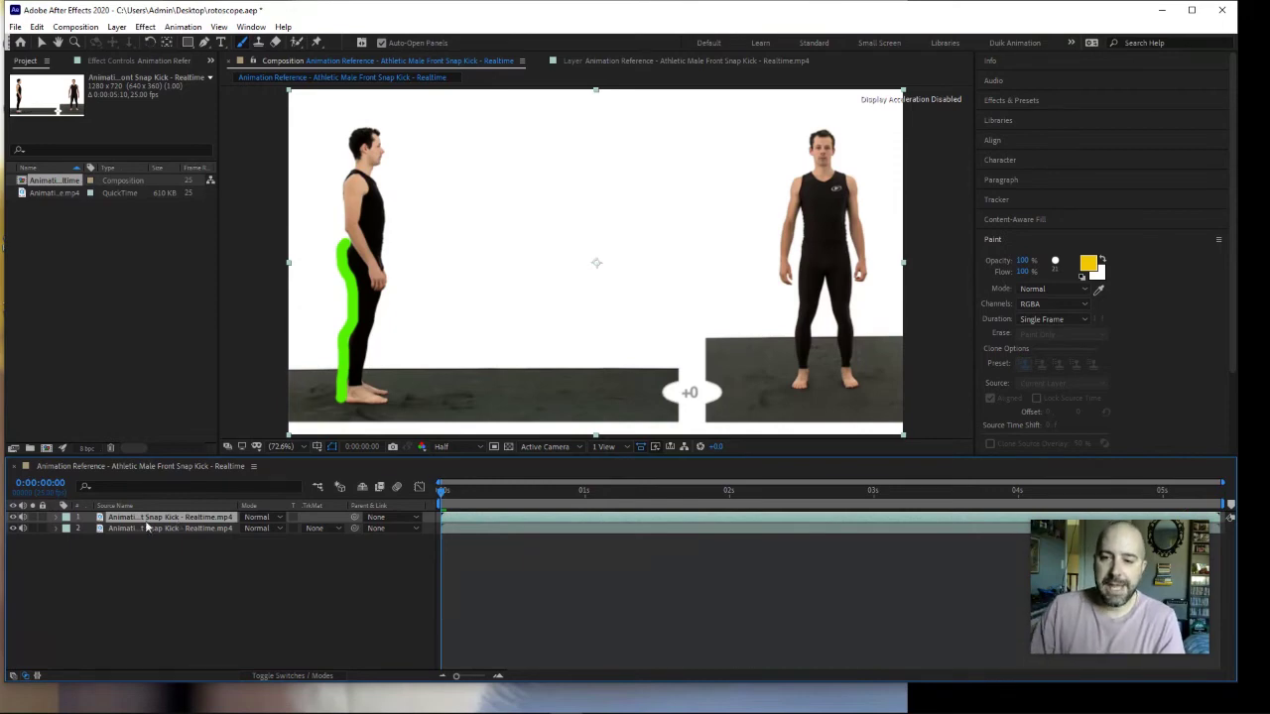
{"action": "left_click", "coordinate": [56, 518]}
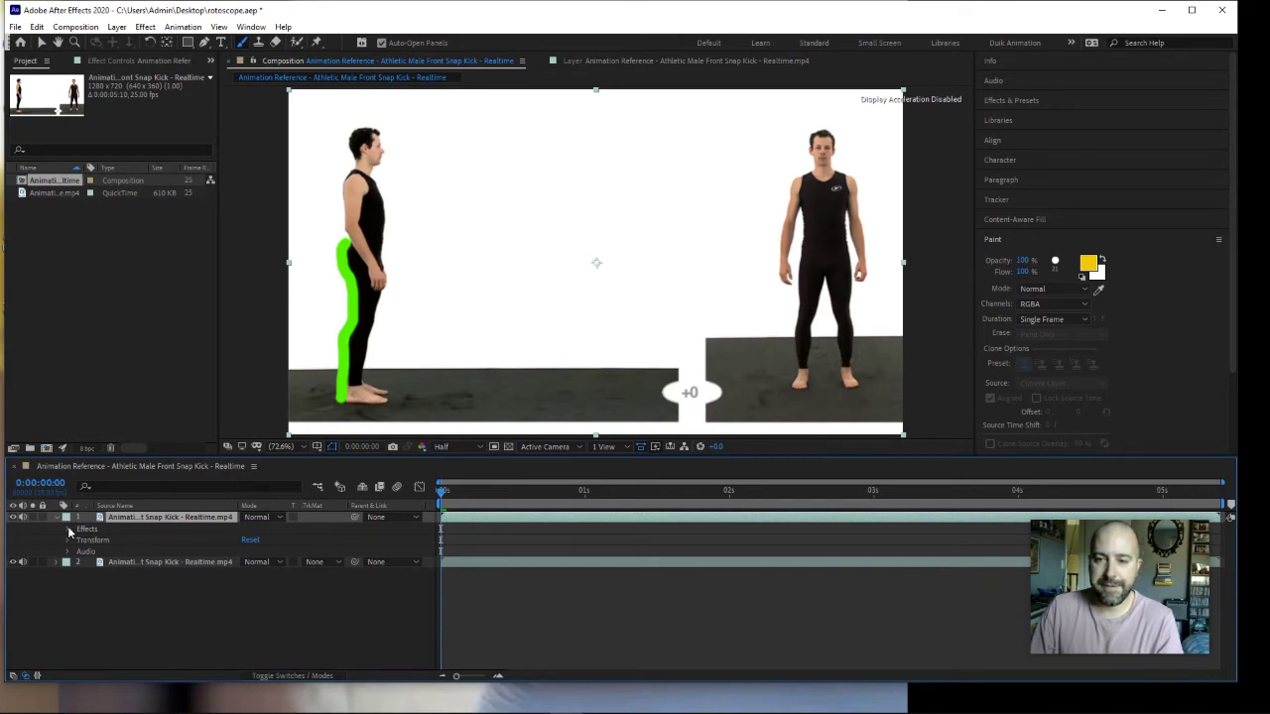
Turn on Paint on Transparent in the upper copy's Paint effect and collapse the layer's properties
{"action": "left_click", "coordinate": [69, 529]}
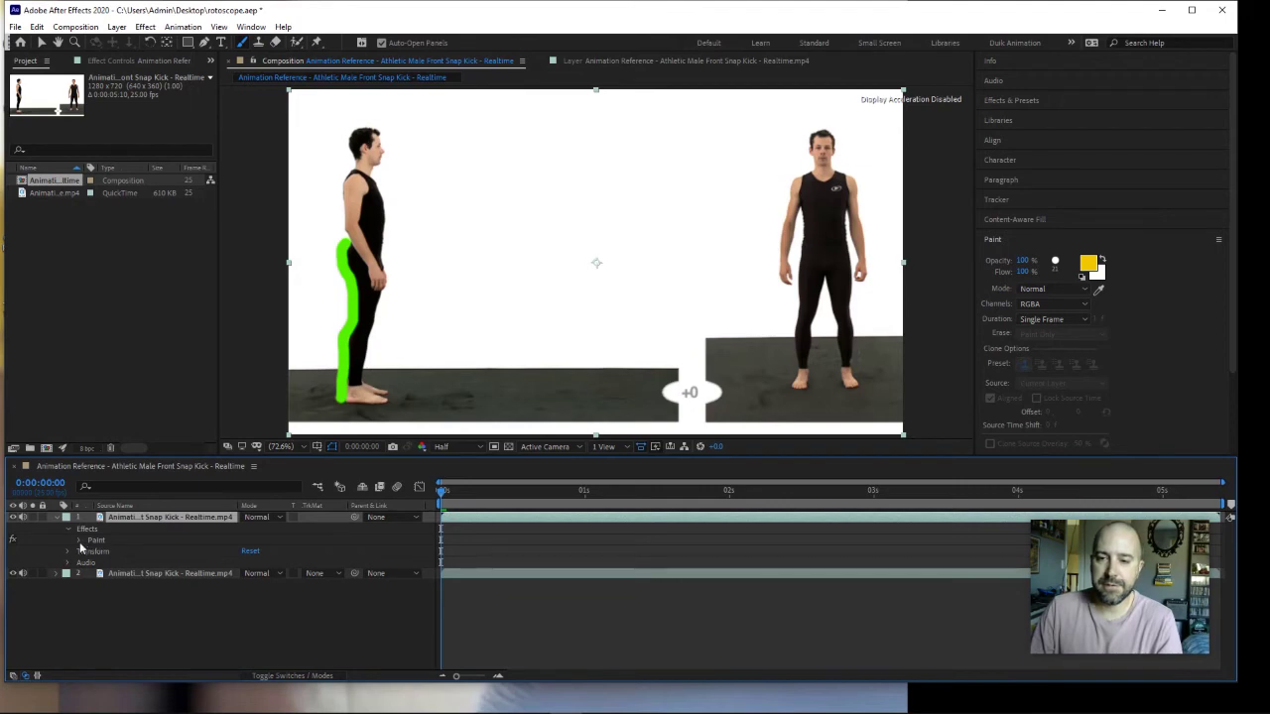
{"action": "left_click", "coordinate": [79, 540]}
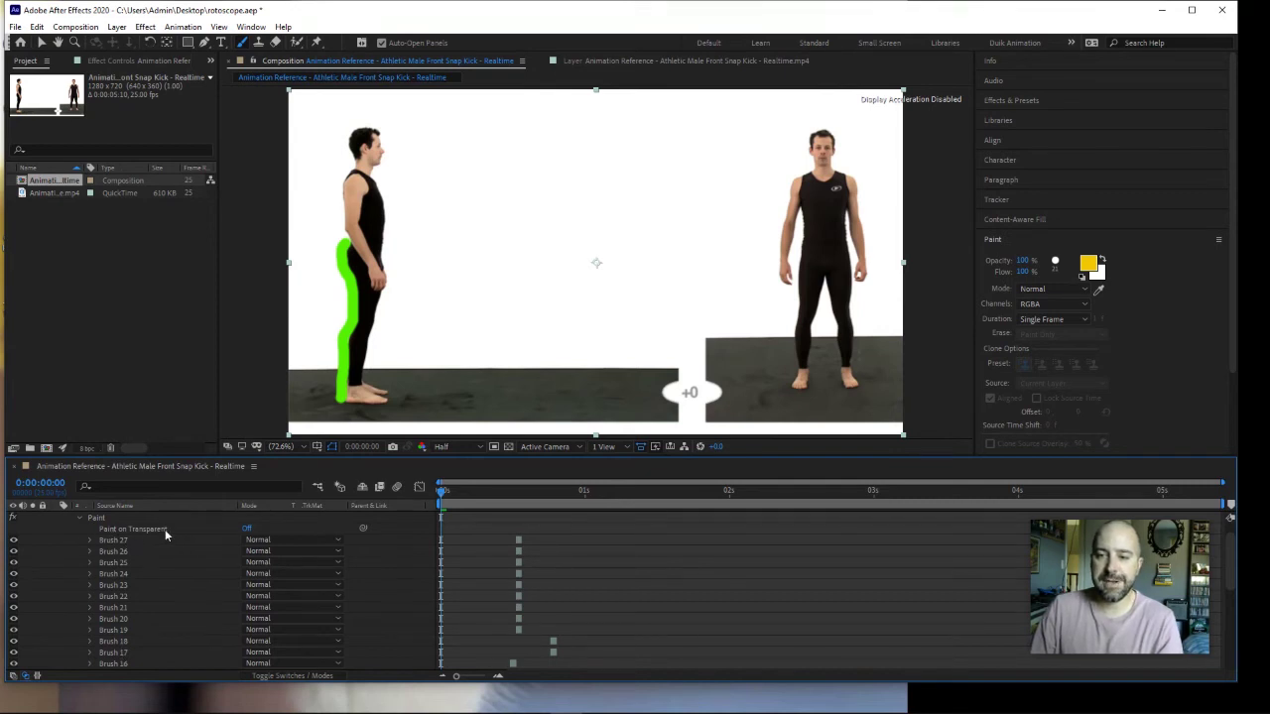
{"action": "left_click", "coordinate": [247, 530]}
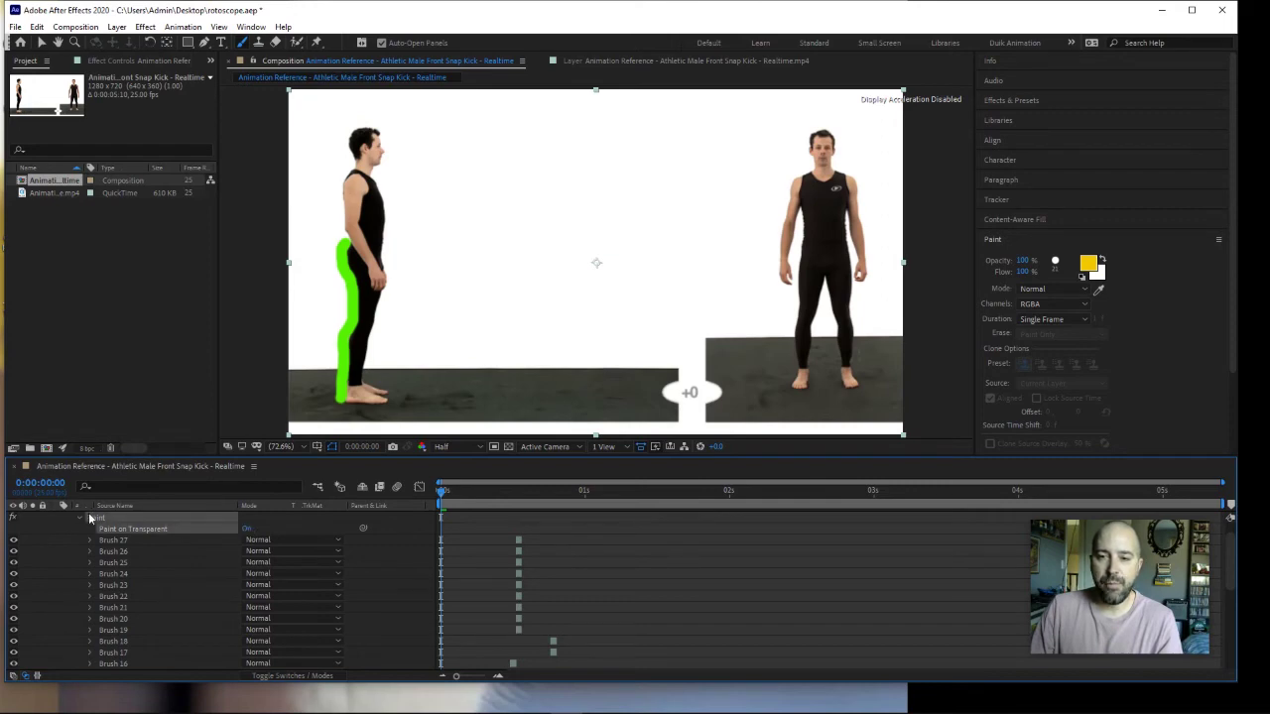
{"action": "scroll", "coordinate": [92, 545], "scroll_direction": "up", "scroll_amount": 1}
{"action": "left_click", "coordinate": [56, 518]}
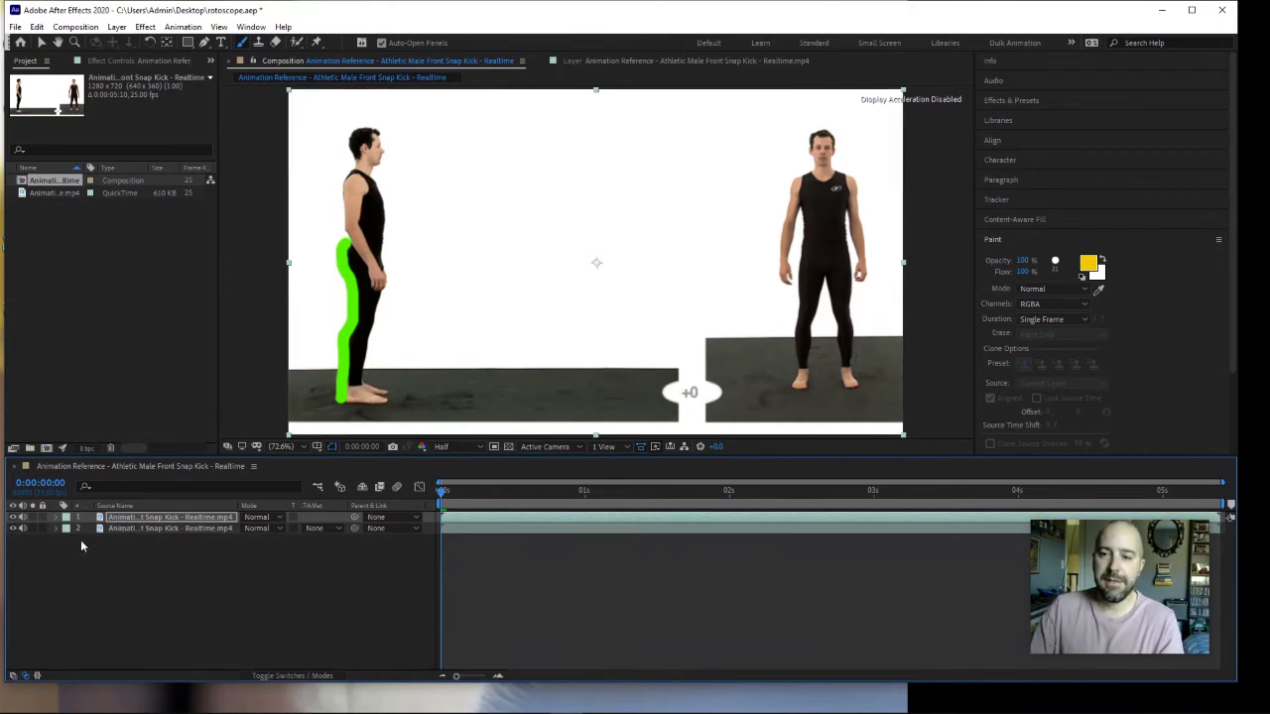
Hide the lower footage layer and scrub to frame 3 to check the painted strokes on their own
{"action": "left_click", "coordinate": [14, 530]}
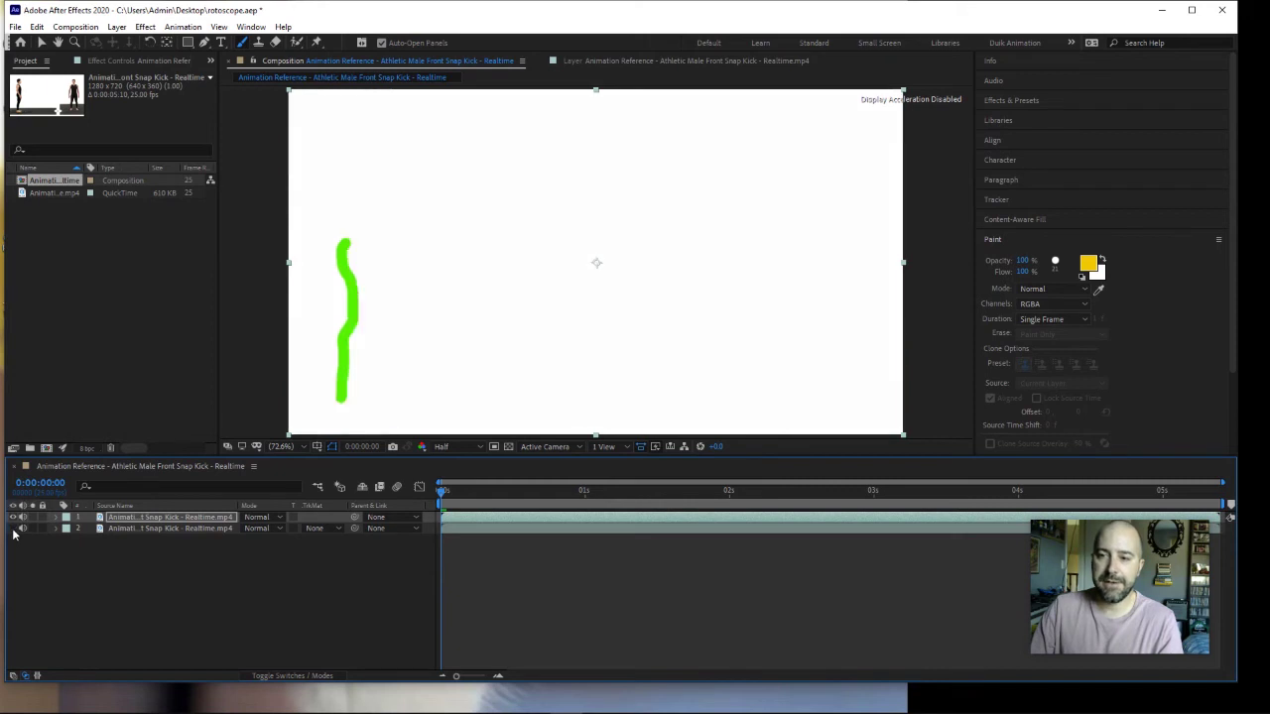
{"action": "mouse_move", "coordinate": [442, 496]}
{"action": "left_mouse_down"}
{"action": "mouse_move", "coordinate": [499, 503]}
{"action": "mouse_move", "coordinate": [429, 498]}
{"action": "mouse_move", "coordinate": [518, 505]}
{"action": "mouse_move", "coordinate": [462, 501]}
{"action": "left_mouse_up"}
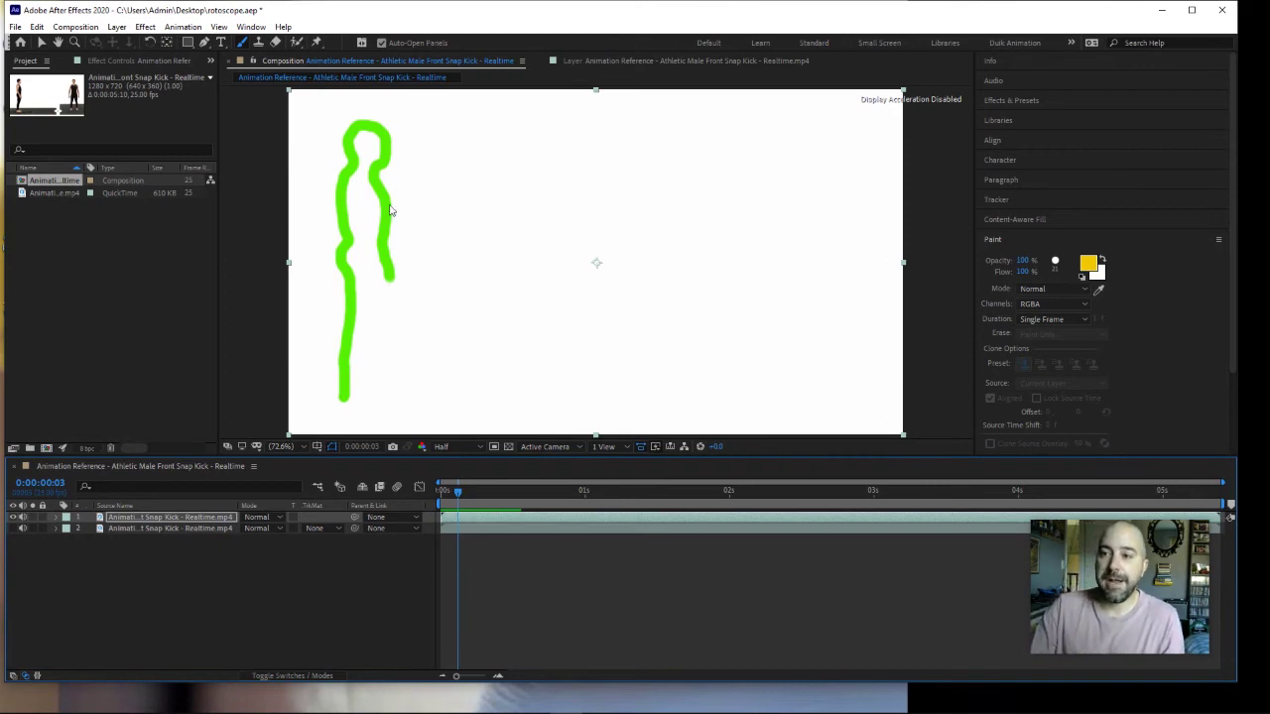
Create a black 1280 x 720 solid and place it at the bottom of the layer stack as a background
{"action": "left_click", "coordinate": [157, 553]}
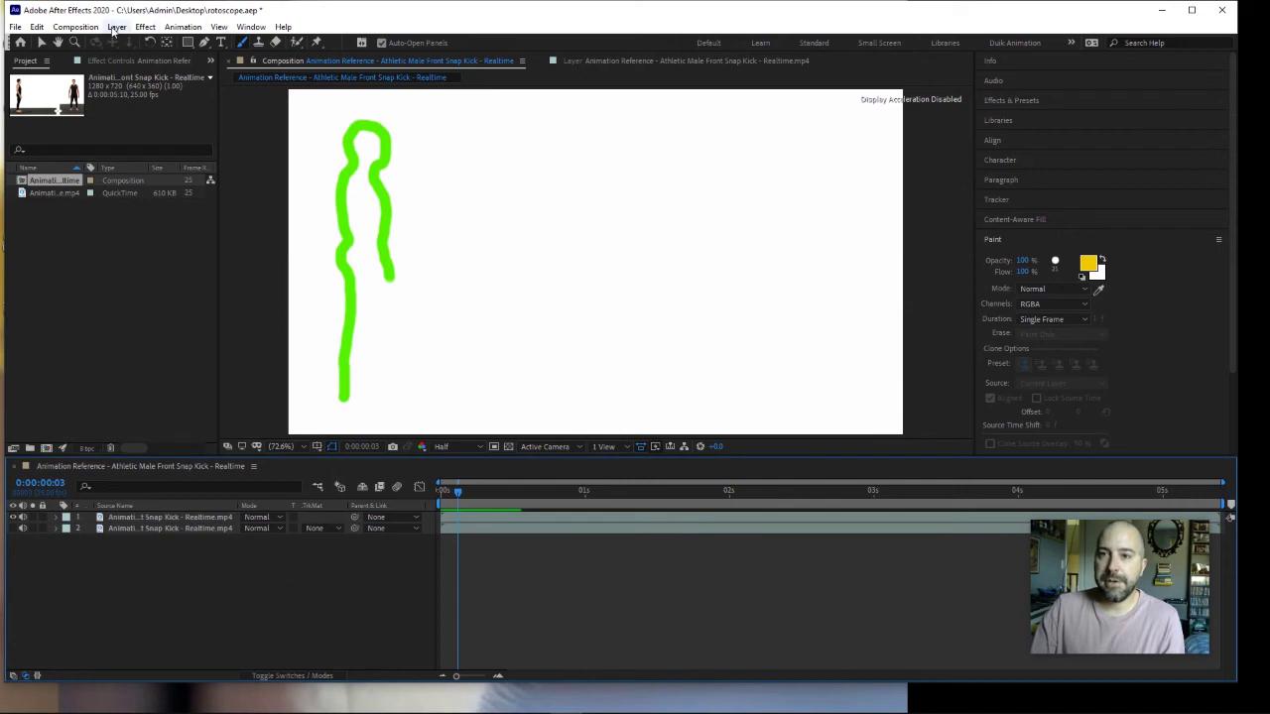
{"action": "left_click", "coordinate": [116, 27]}
{"action": "mouse_move", "coordinate": [169, 49]}
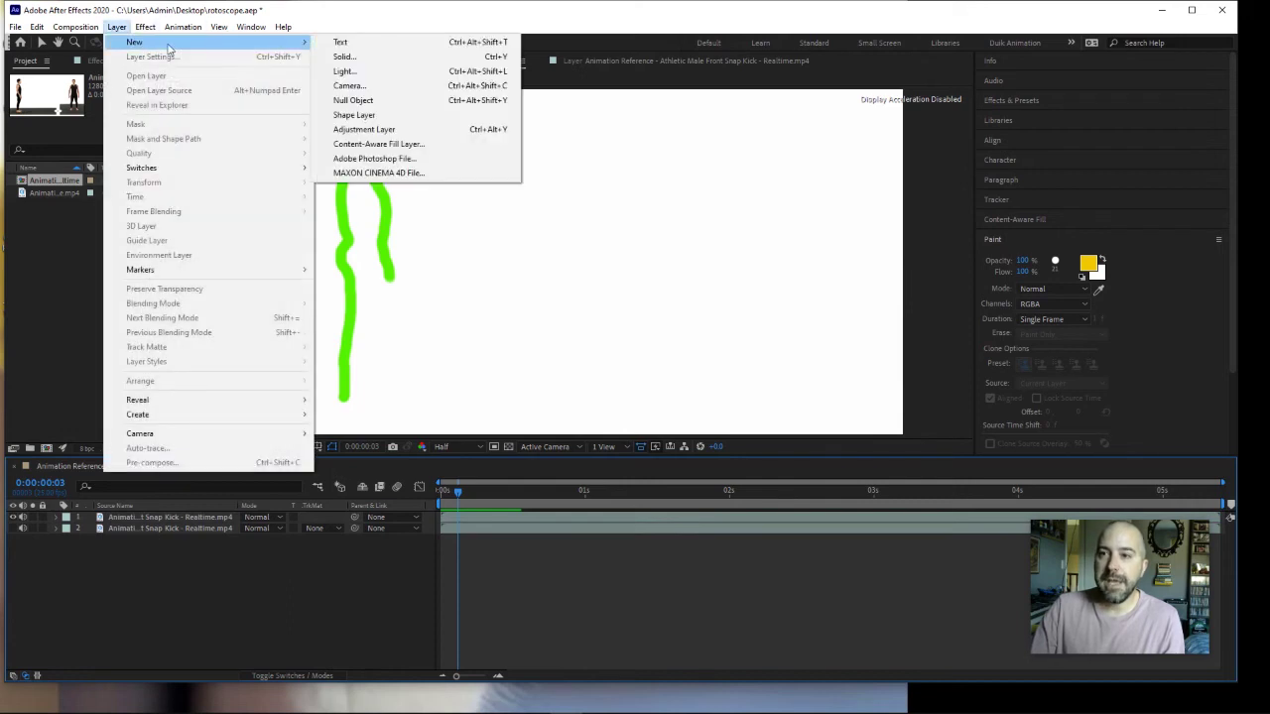
{"action": "left_click", "coordinate": [343, 56]}
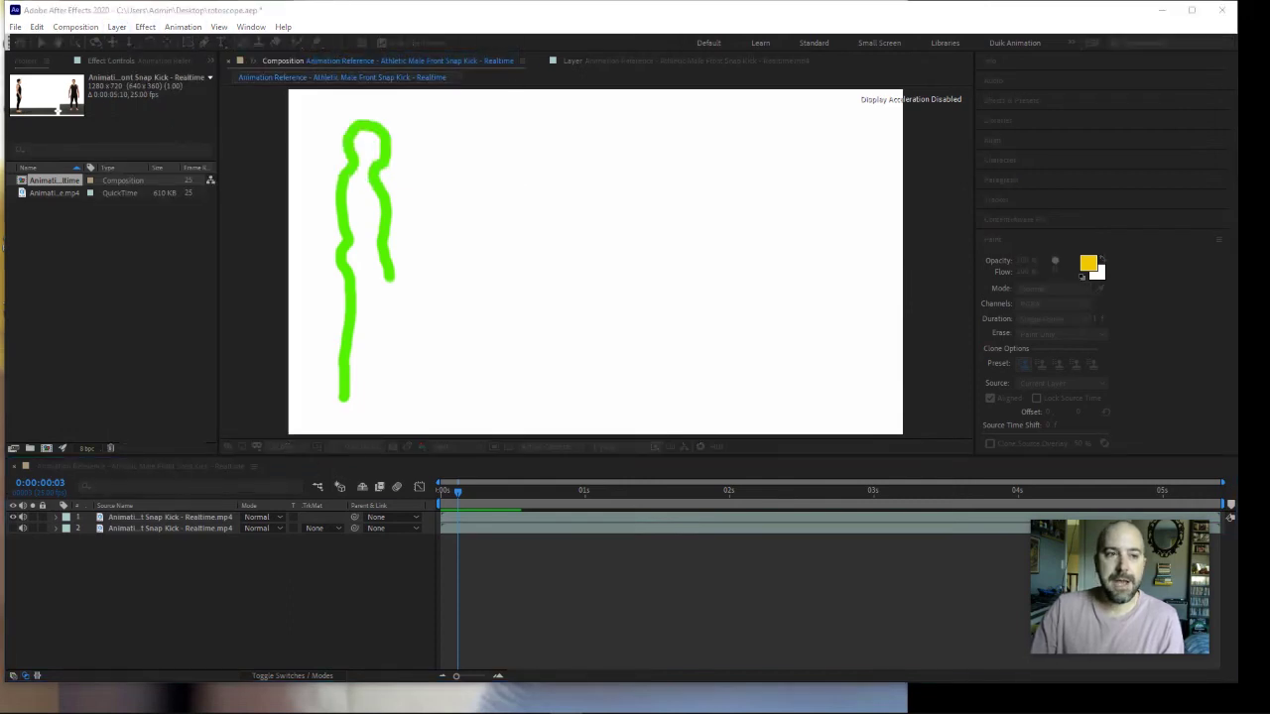
{"action": "left_click", "coordinate": [751, 327]}
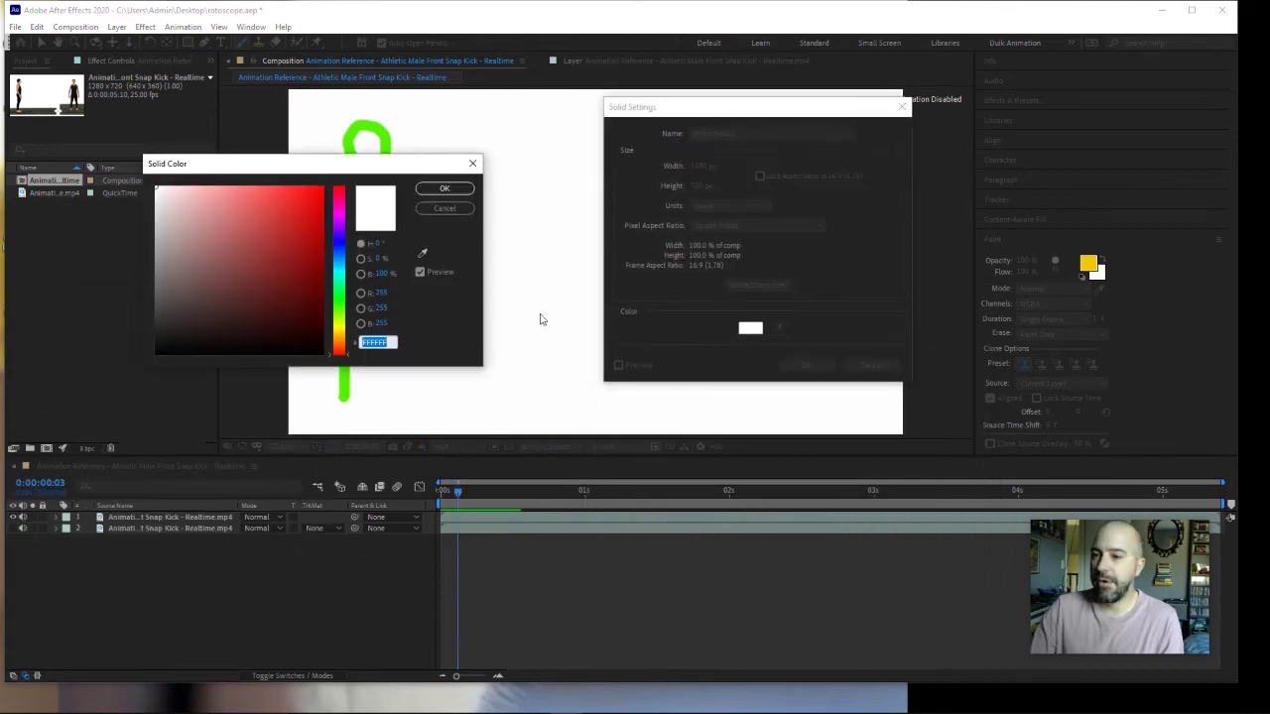
{"action": "left_click_drag", "start_coordinate": [187, 328], "coordinate": [124, 360]}
{"action": "left_click", "coordinate": [444, 189]}
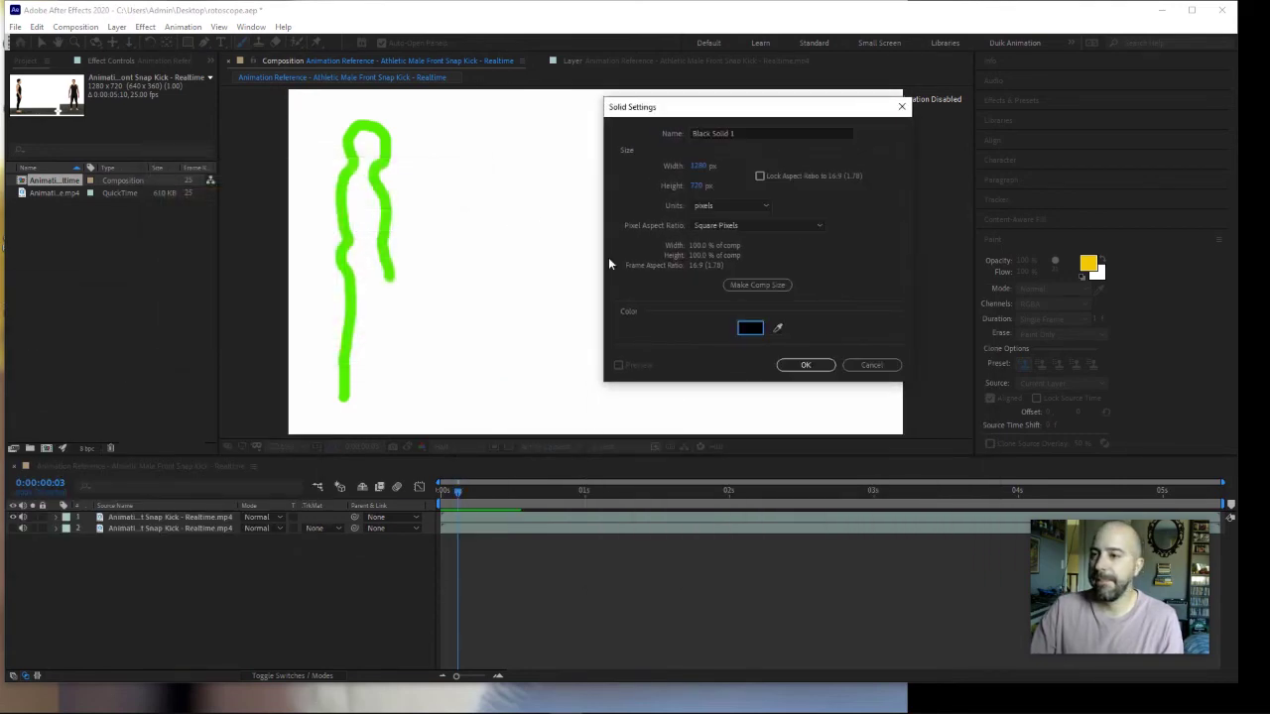
{"action": "left_click", "coordinate": [805, 364]}
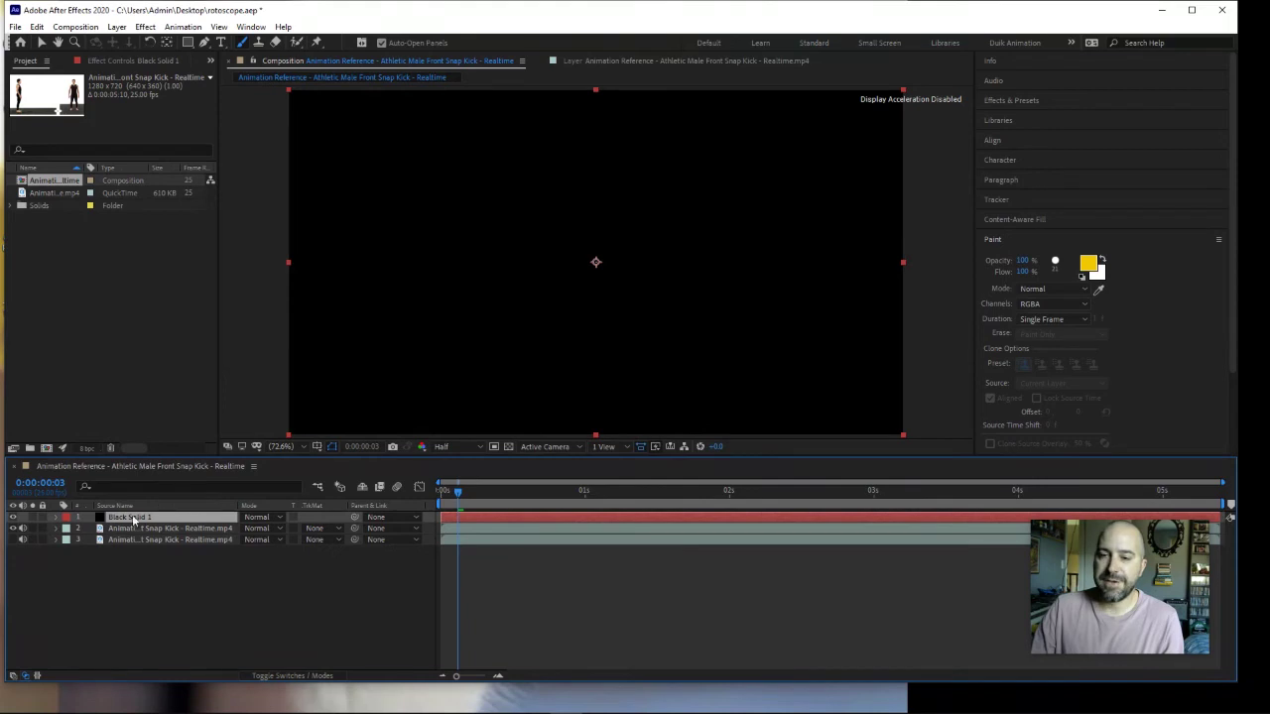
{"action": "left_click_drag", "start_coordinate": [140, 522], "coordinate": [136, 556]}
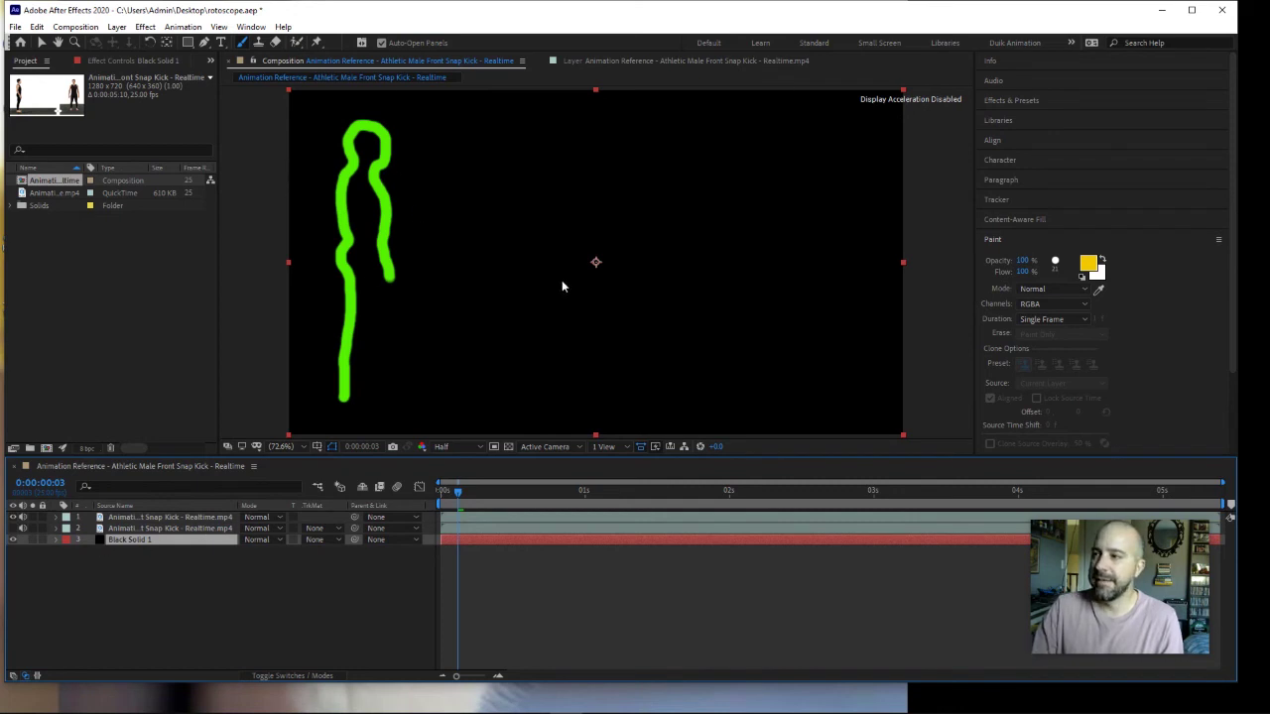
Search the effects for "glow" and apply the Stylize Glow effect to the upper painted layer
{"action": "left_click", "coordinate": [1024, 104]}
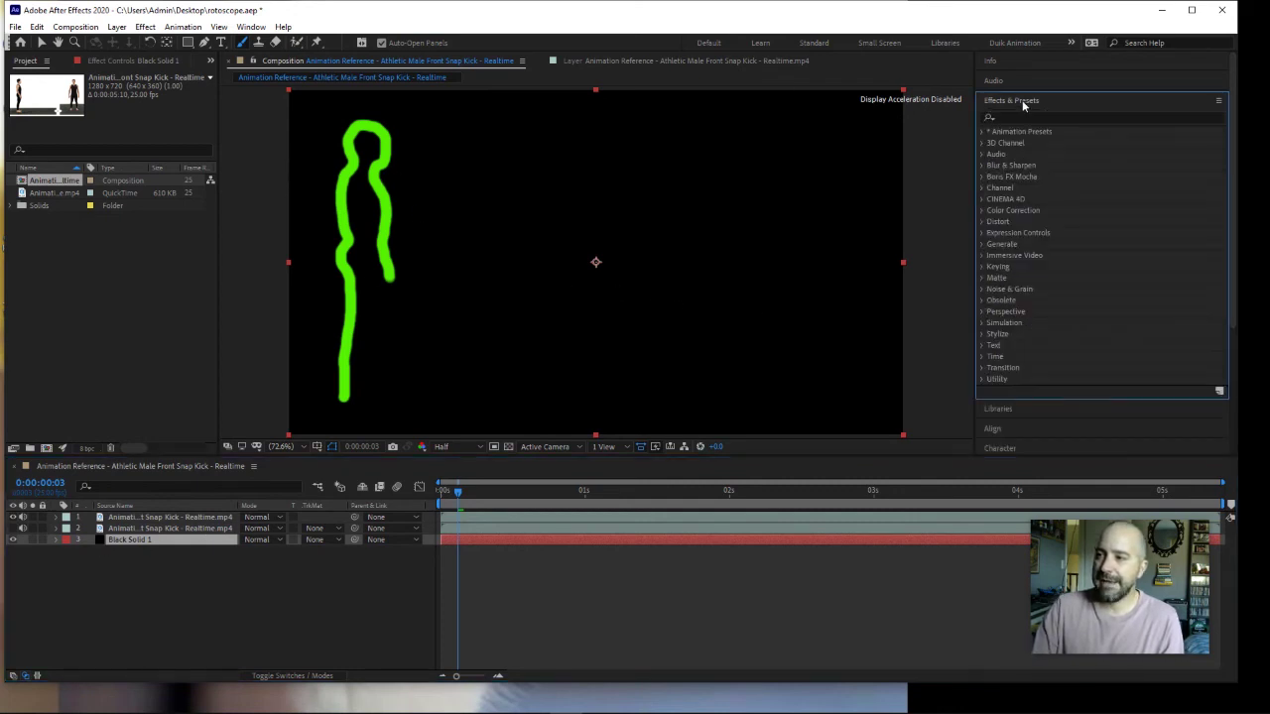
{"action": "left_click", "coordinate": [1017, 116]}
{"action": "type", "text": "glow"}
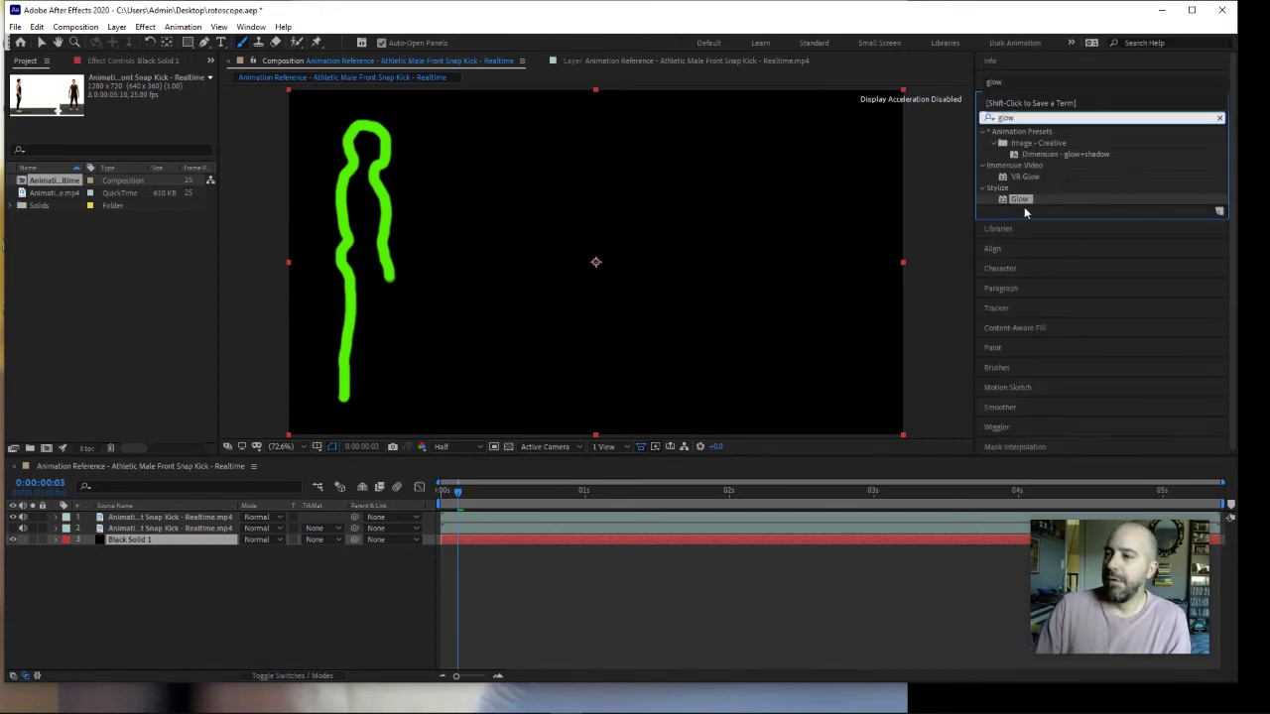
{"action": "mouse_move", "coordinate": [1020, 201]}
{"action": "left_mouse_down"}
{"action": "mouse_move", "coordinate": [755, 255]}
{"action": "mouse_move", "coordinate": [426, 363]}
{"action": "mouse_move", "coordinate": [178, 496]}
{"action": "mouse_move", "coordinate": [159, 520]}
{"action": "mouse_move", "coordinate": [182, 519]}
{"action": "left_mouse_up"}
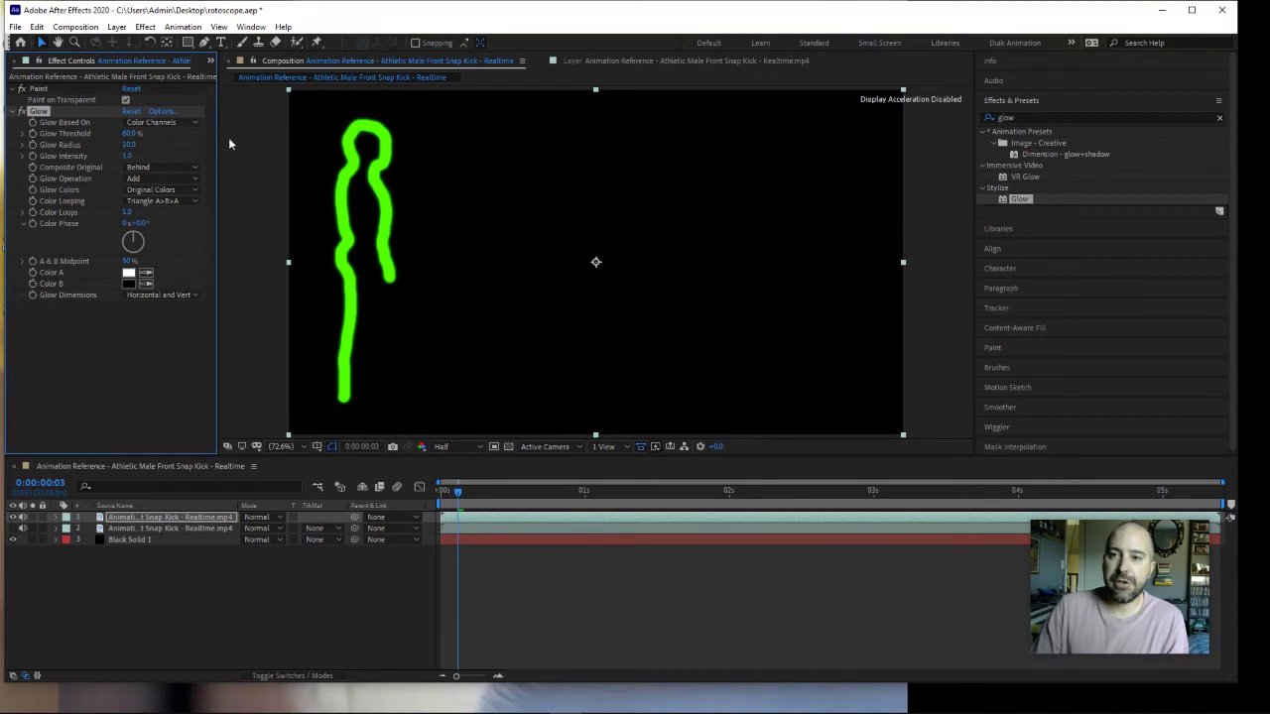
Set the Glow effect's radius to 47, intensity to 0.9 and threshold to 55.3%
{"action": "left_click", "coordinate": [135, 146]}
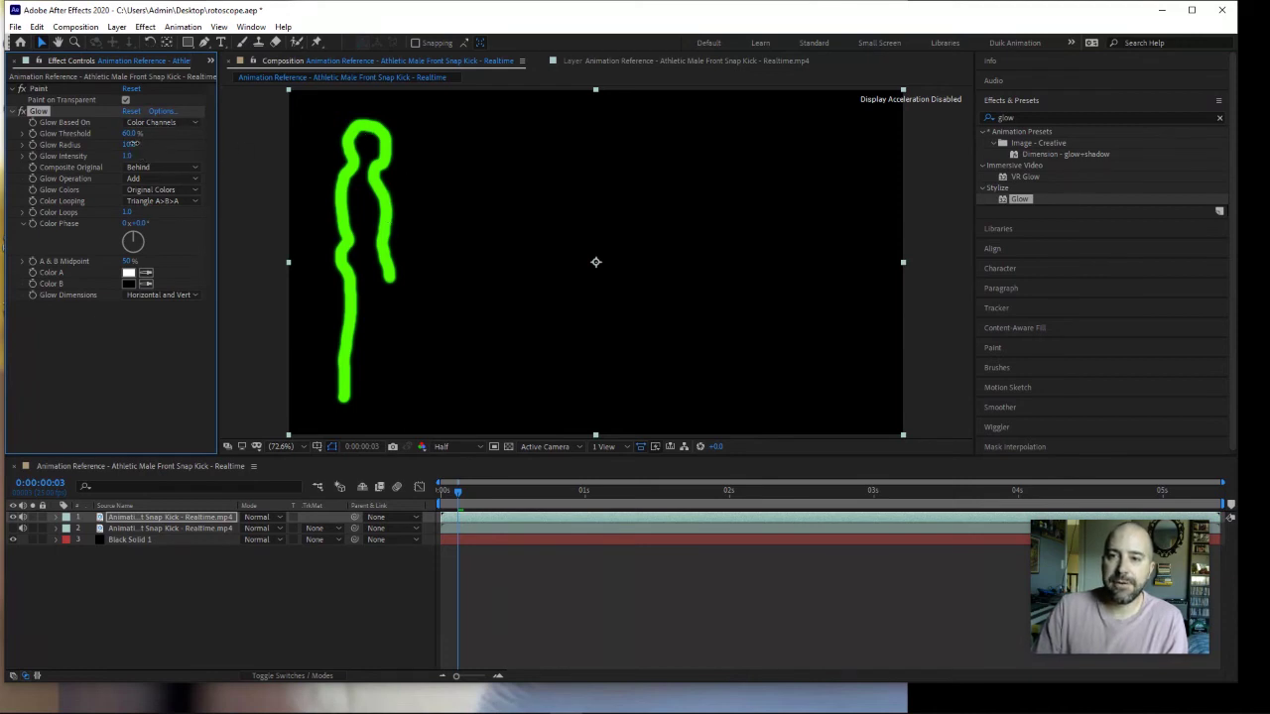
{"action": "left_click_drag", "start_coordinate": [142, 145], "coordinate": [165, 147]}
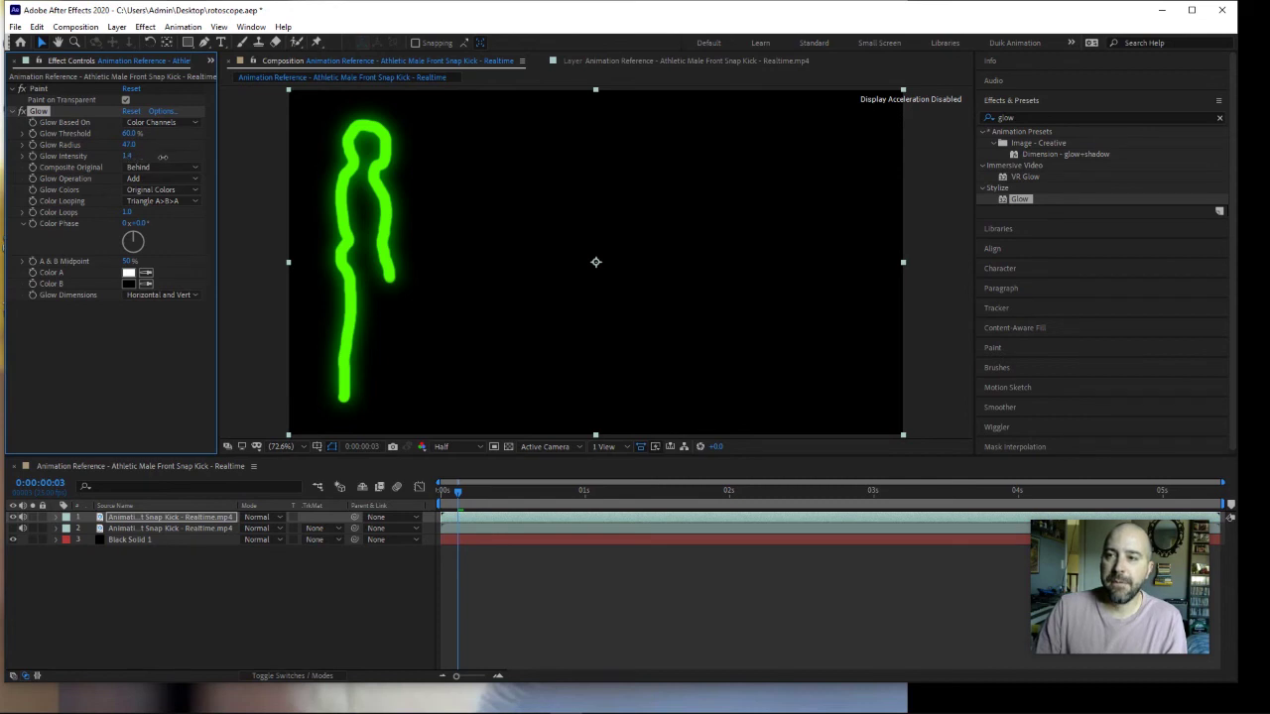
{"action": "left_click_drag", "start_coordinate": [144, 164], "coordinate": [129, 143]}
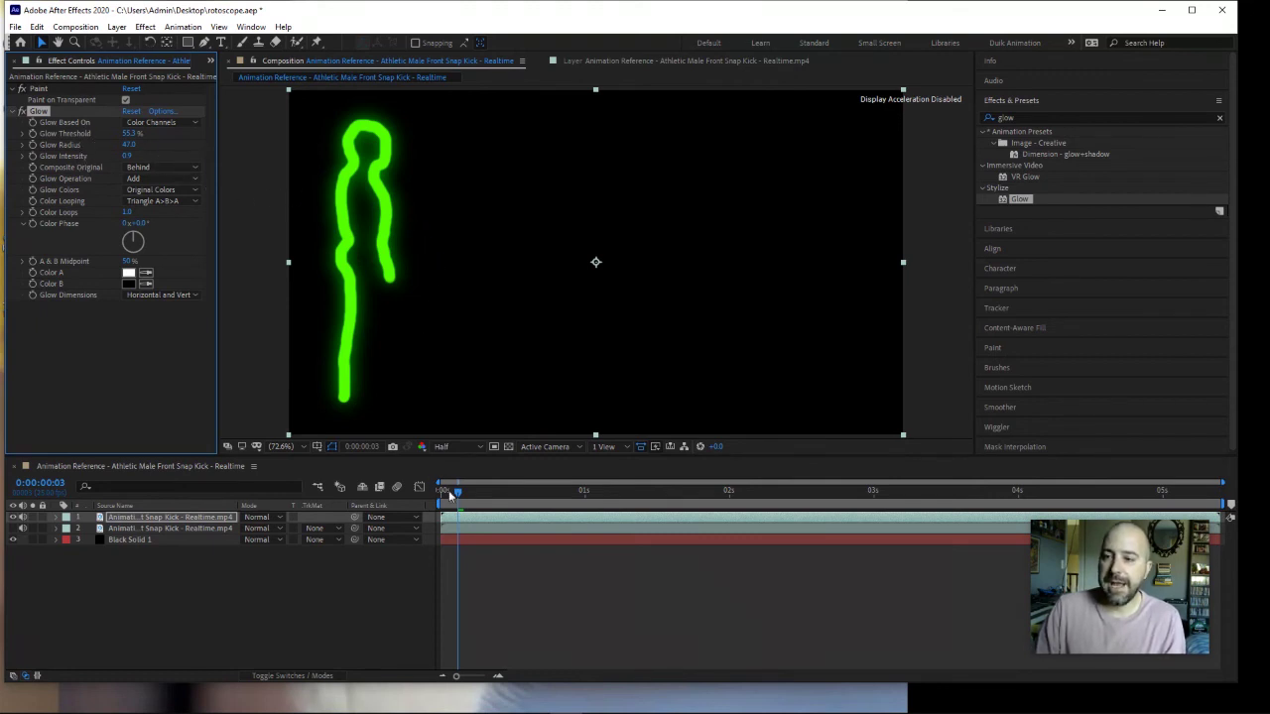
Review the glowing strokes with the lower footage layer temporarily shown, hide it again, and return to the first frame
{"action": "mouse_move", "coordinate": [459, 496]}
{"action": "left_mouse_down"}
{"action": "mouse_move", "coordinate": [445, 493]}
{"action": "mouse_move", "coordinate": [592, 505]}
{"action": "mouse_move", "coordinate": [438, 505]}
{"action": "left_mouse_up"}
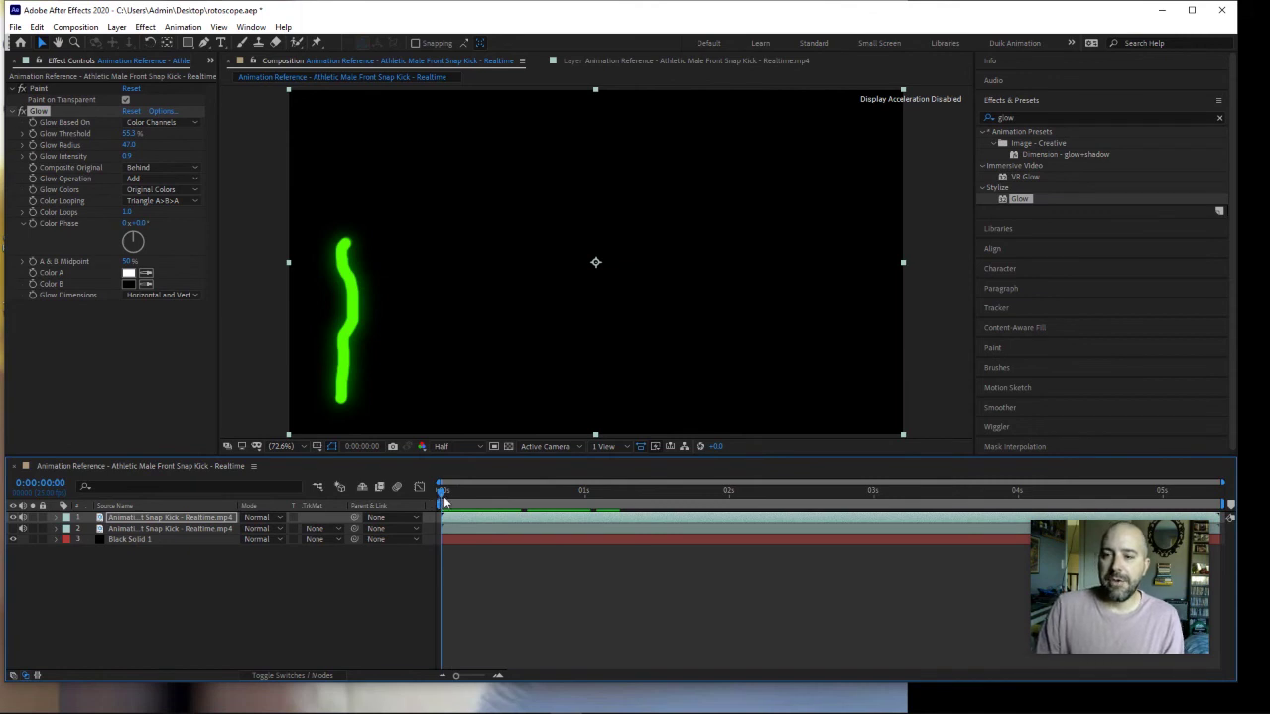
{"action": "left_click", "coordinate": [14, 527]}
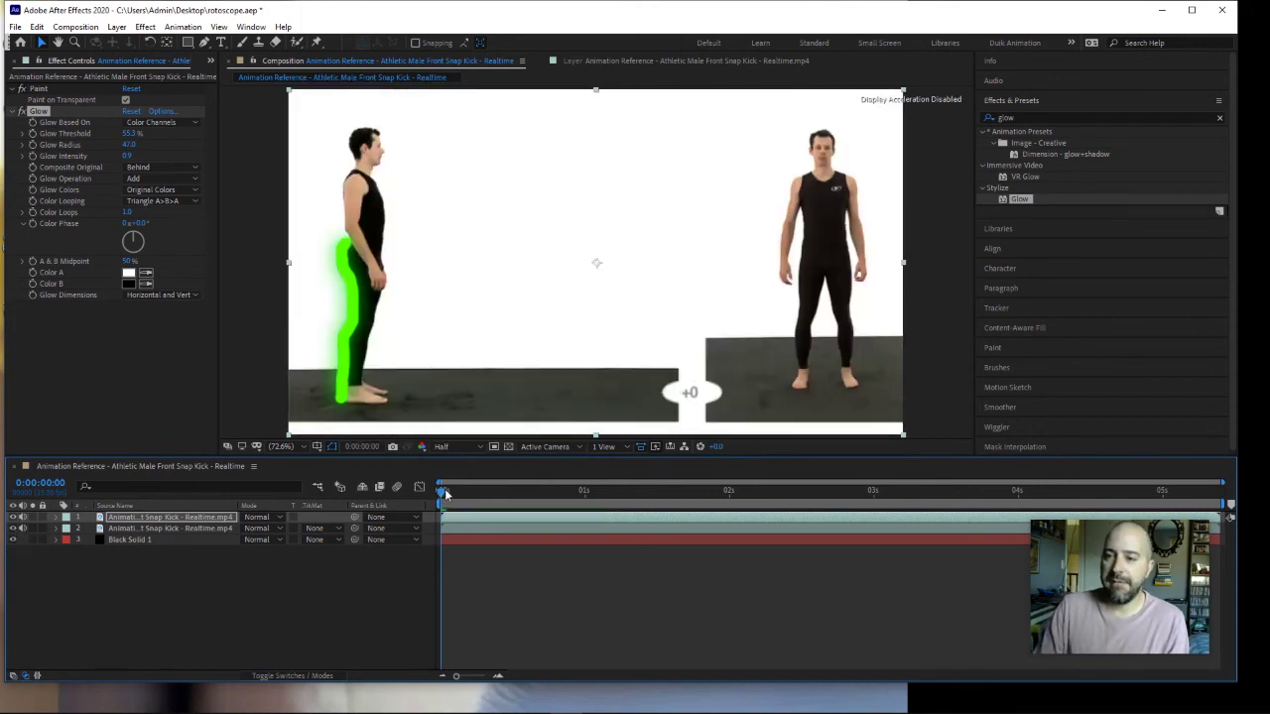
{"action": "mouse_move", "coordinate": [445, 494]}
{"action": "left_mouse_down"}
{"action": "mouse_move", "coordinate": [490, 495]}
{"action": "mouse_move", "coordinate": [456, 501]}
{"action": "left_mouse_up"}
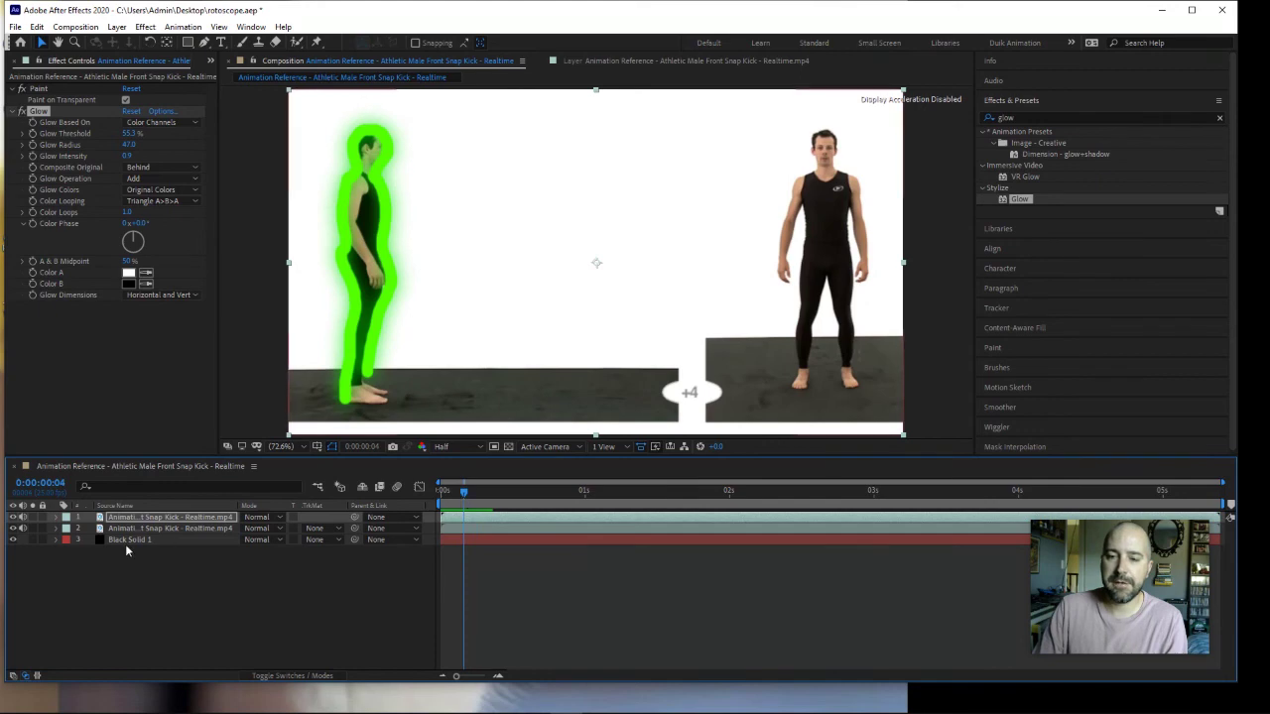
{"action": "left_click", "coordinate": [13, 528]}
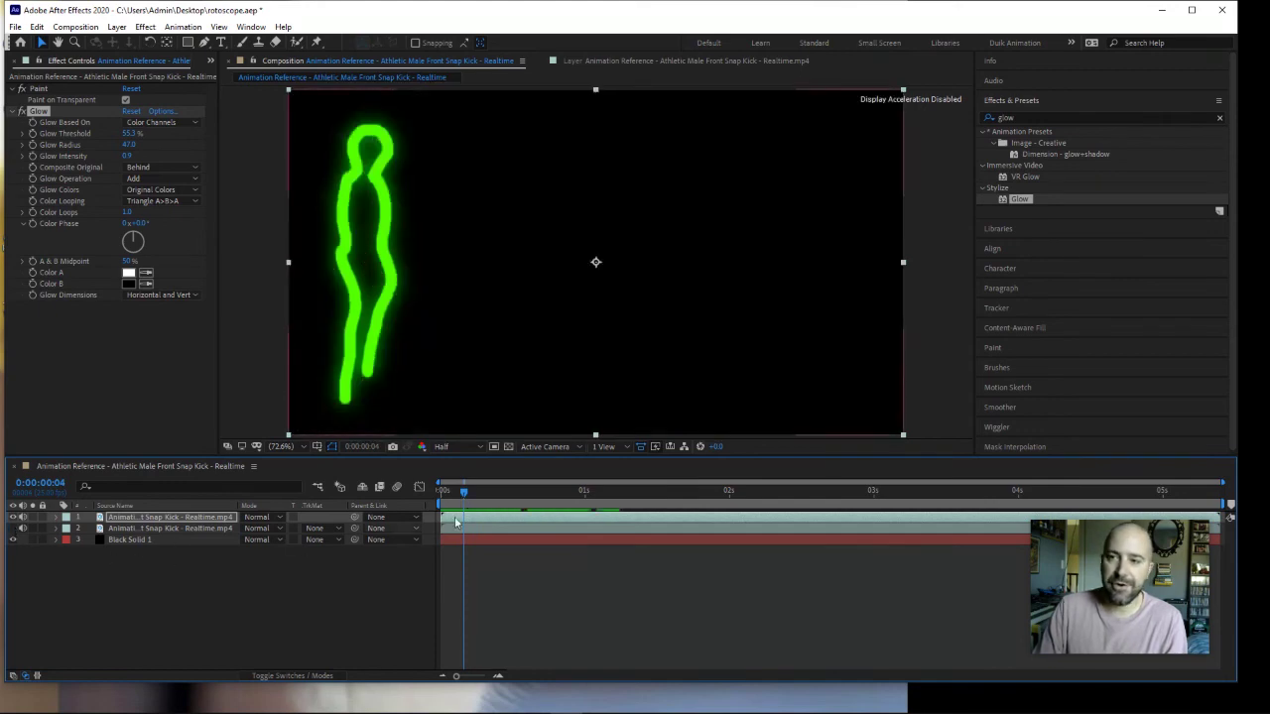
{"action": "mouse_move", "coordinate": [463, 491]}
{"action": "left_mouse_down"}
{"action": "mouse_move", "coordinate": [429, 494]}
{"action": "mouse_move", "coordinate": [479, 498]}
{"action": "mouse_move", "coordinate": [440, 495]}
{"action": "left_mouse_up"}
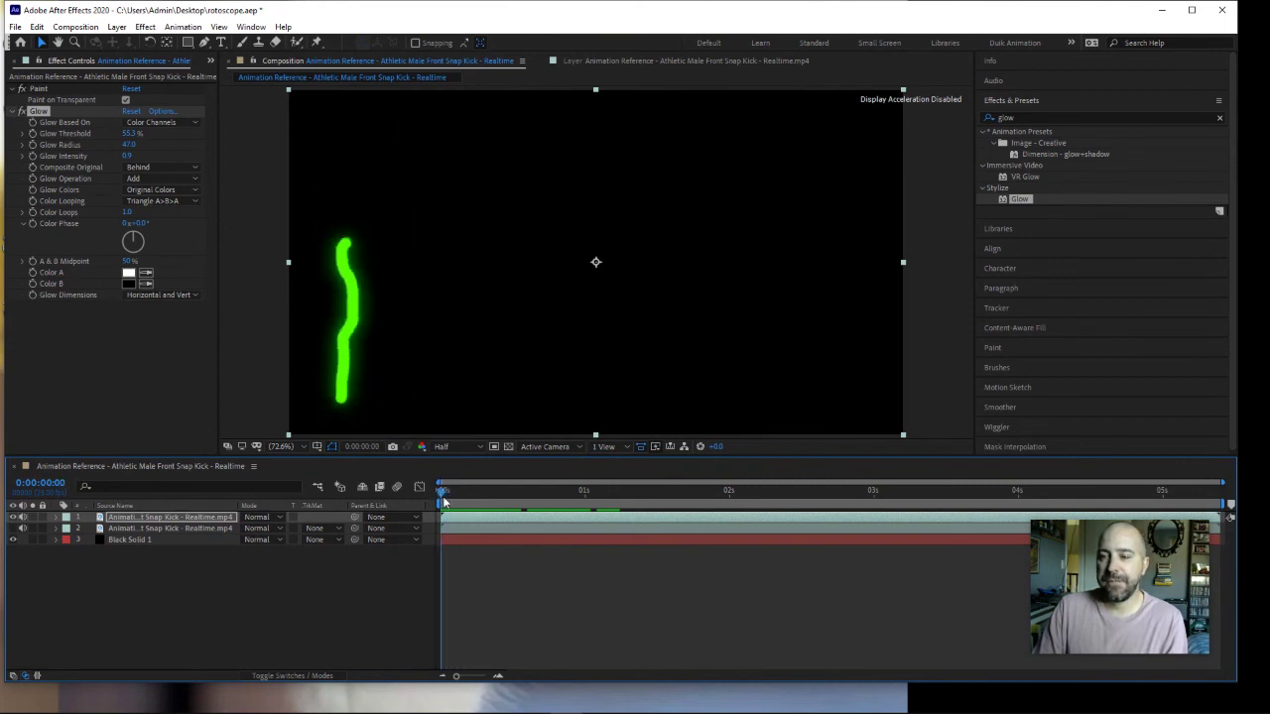
Add the composition to the Render Queue
{"action": "left_click", "coordinate": [15, 26]}
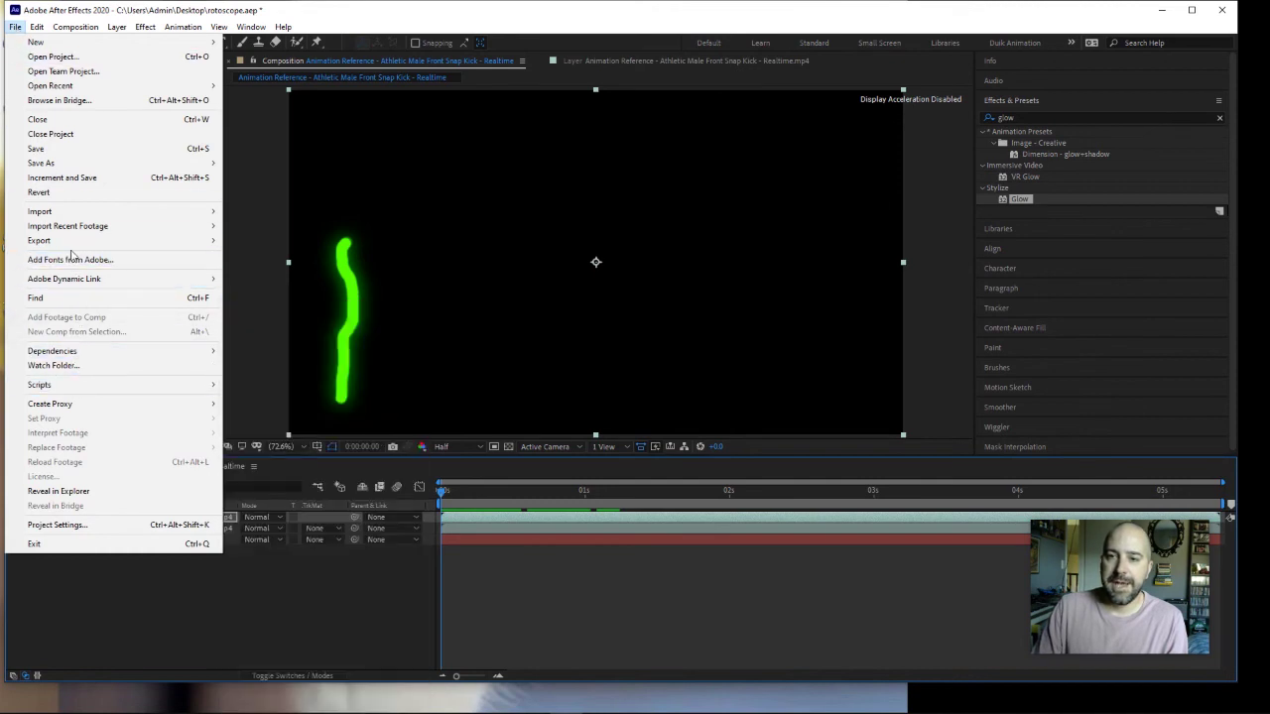
{"action": "mouse_move", "coordinate": [76, 248]}
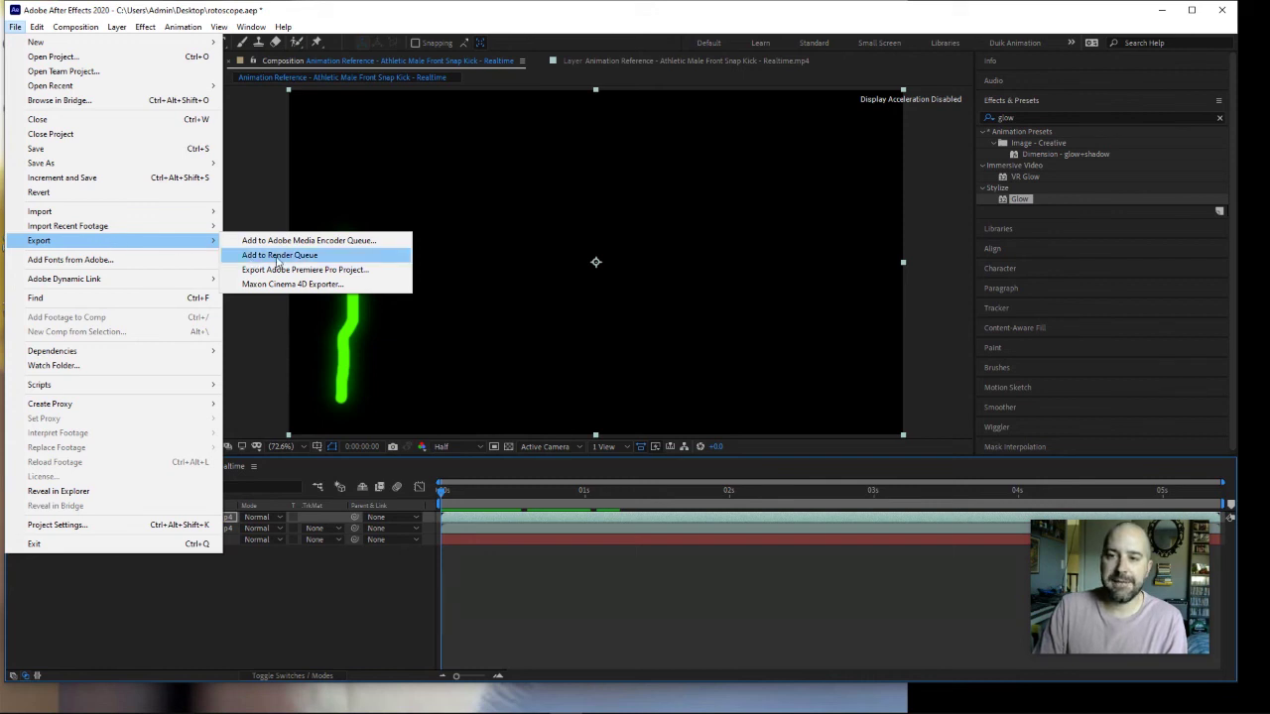
{"action": "left_click", "coordinate": [279, 255]}
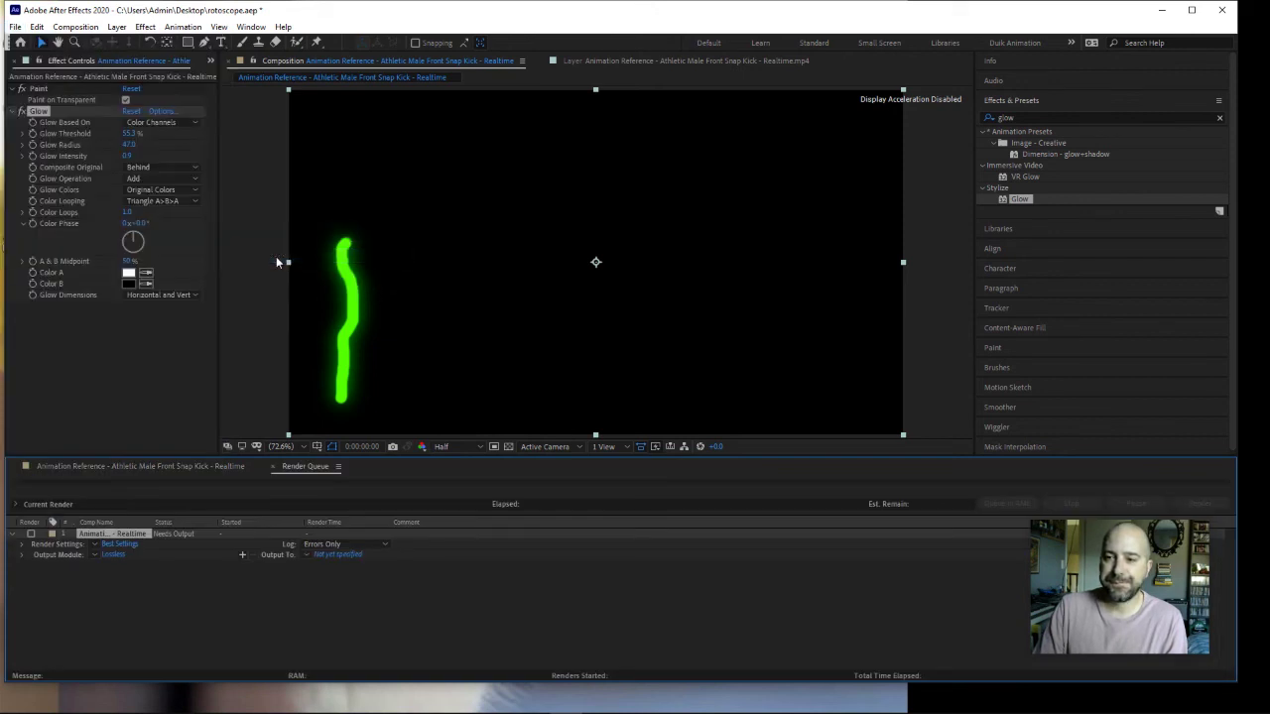
Customize the render's output module to use the QuickTime format
{"action": "left_click", "coordinate": [95, 555]}
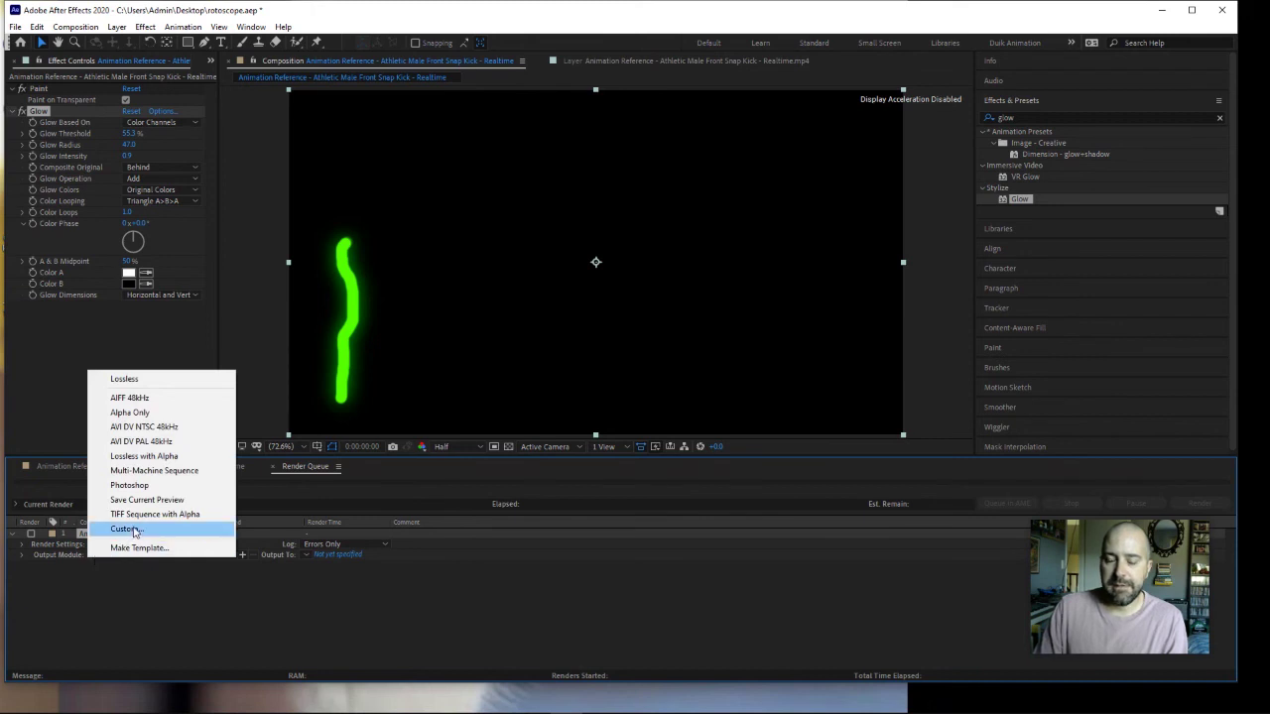
{"action": "left_click", "coordinate": [134, 531]}
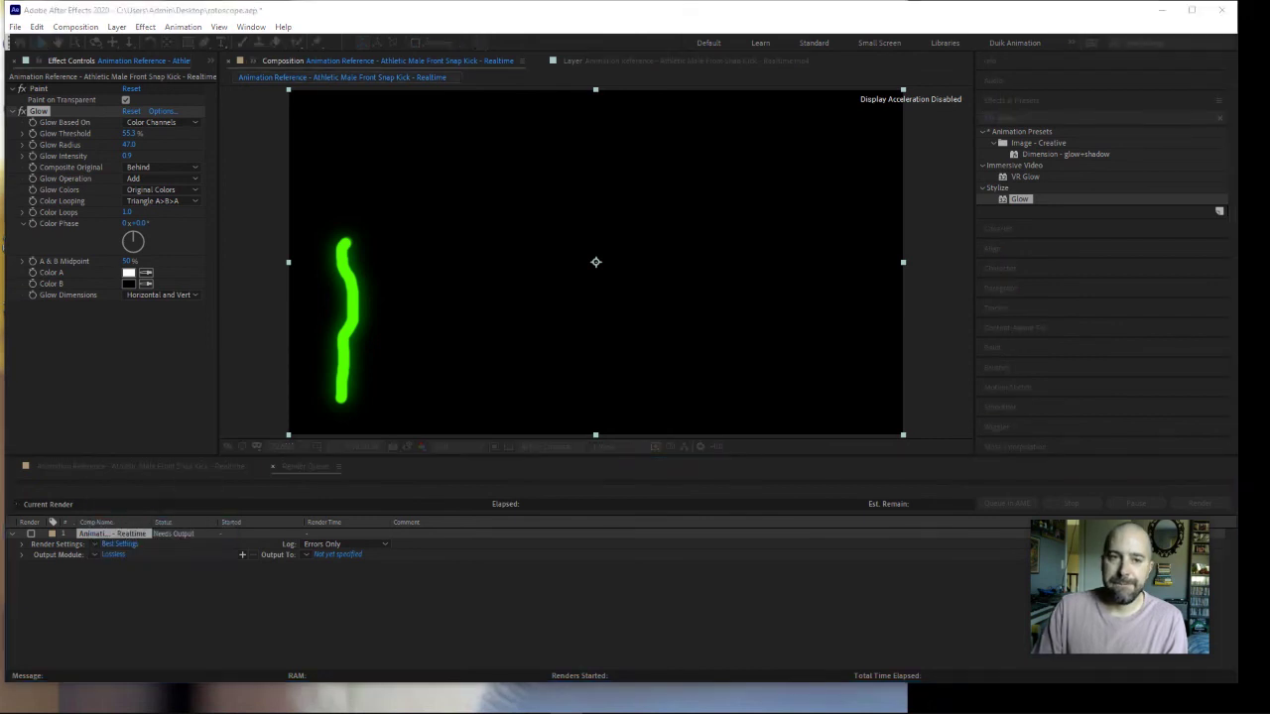
{"action": "left_click_drag", "start_coordinate": [548, 144], "coordinate": [692, 117]}
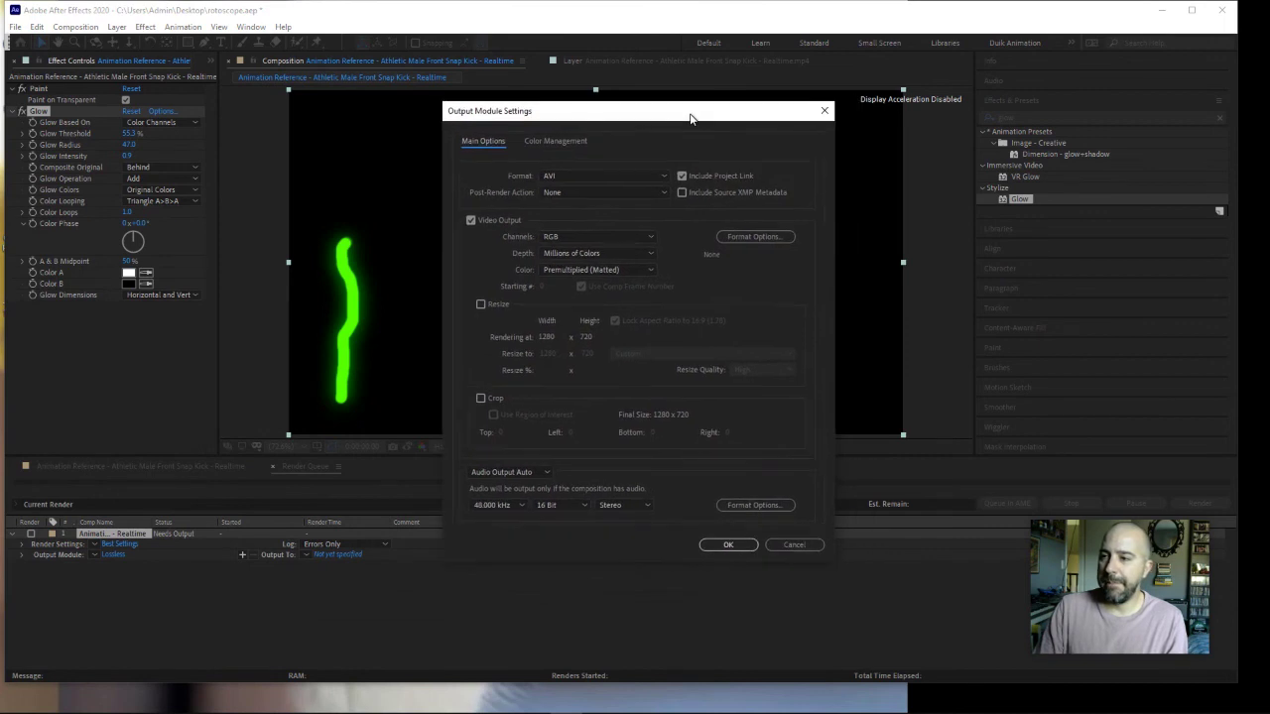
{"action": "left_click", "coordinate": [570, 176]}
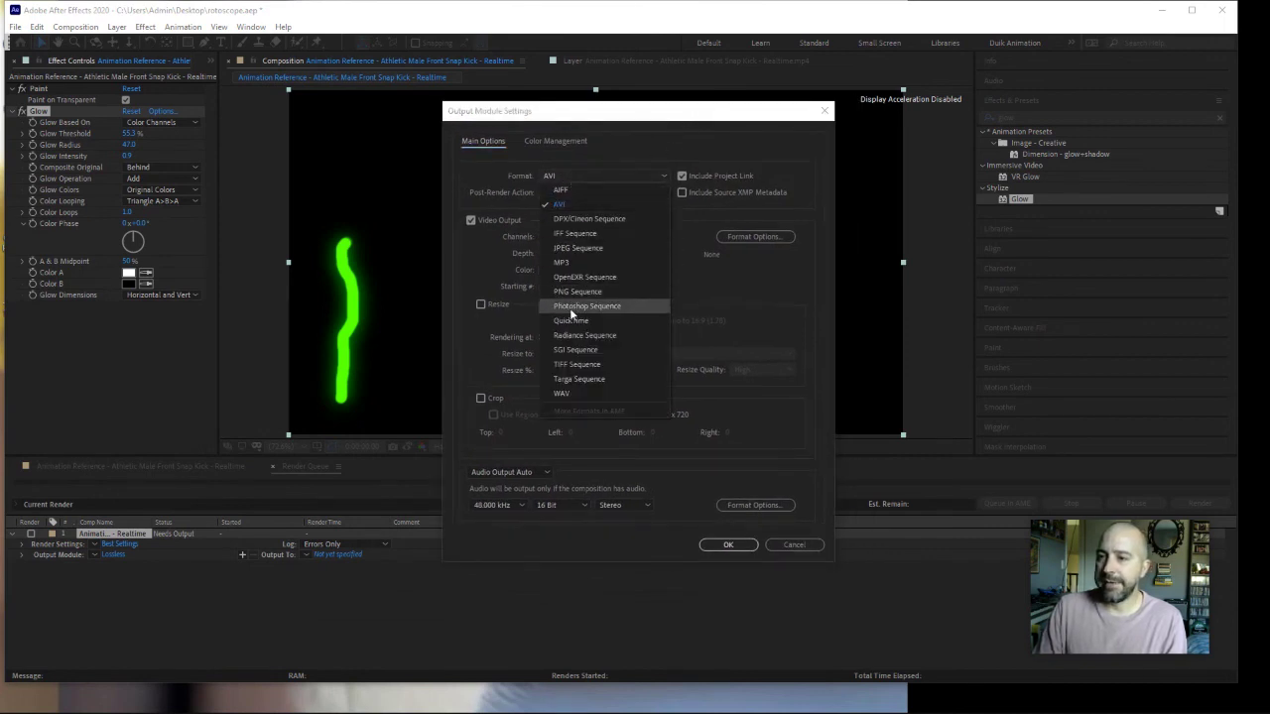
{"action": "left_click", "coordinate": [583, 321]}
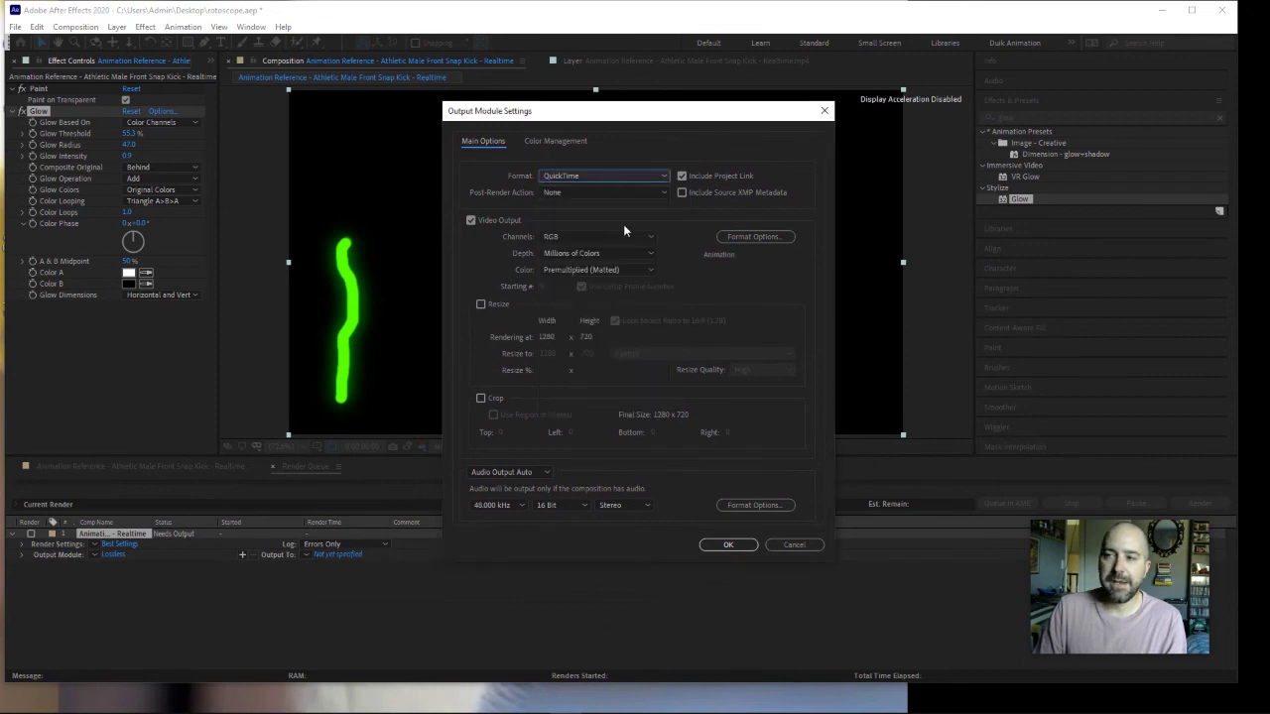
{"action": "left_click", "coordinate": [729, 544]}
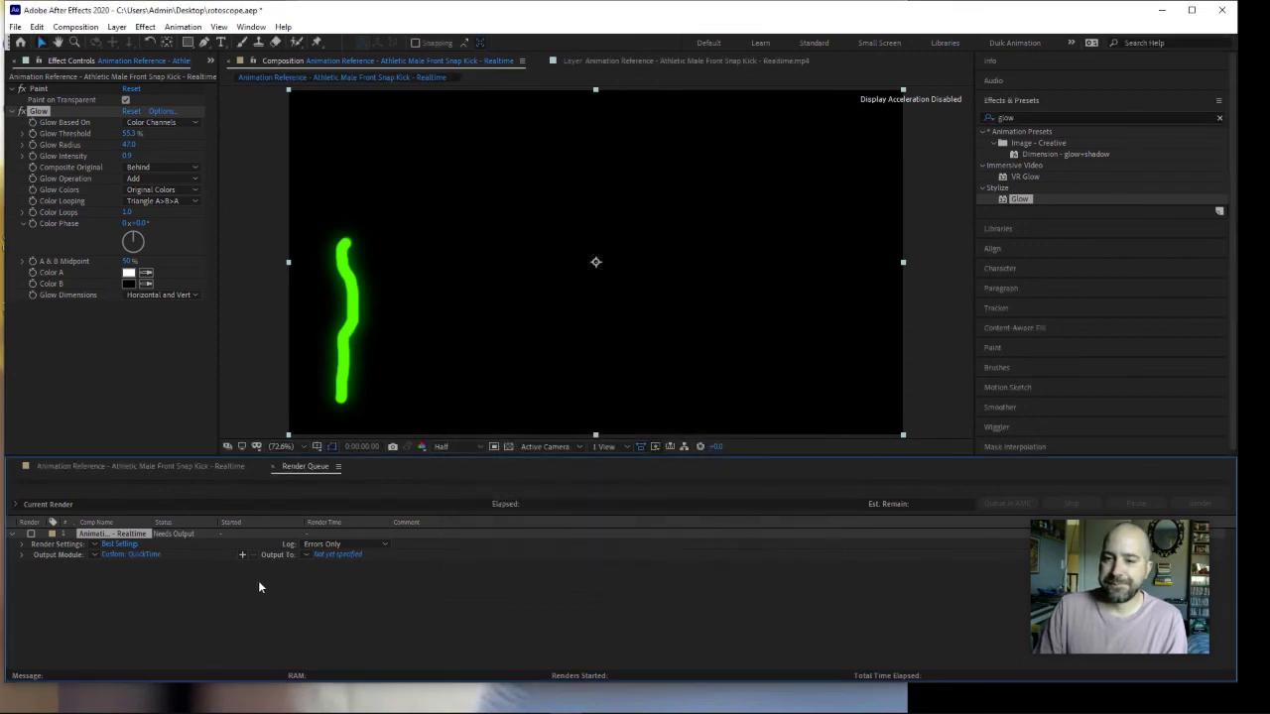
Open the output destination settings for the queued render and choose the Downloads folder
{"action": "left_click", "coordinate": [335, 555]}
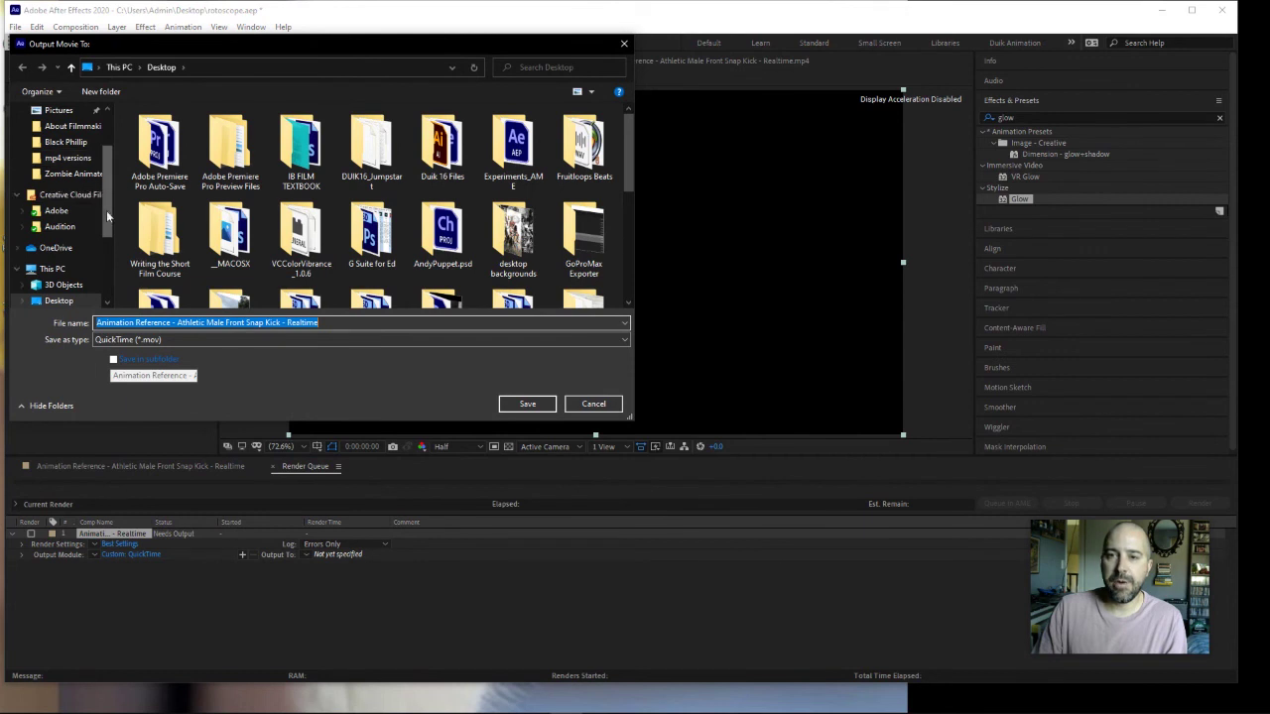
{"action": "scroll", "coordinate": [68, 268], "scroll_direction": "down", "scroll_amount": 1}
{"action": "left_click", "coordinate": [63, 301]}
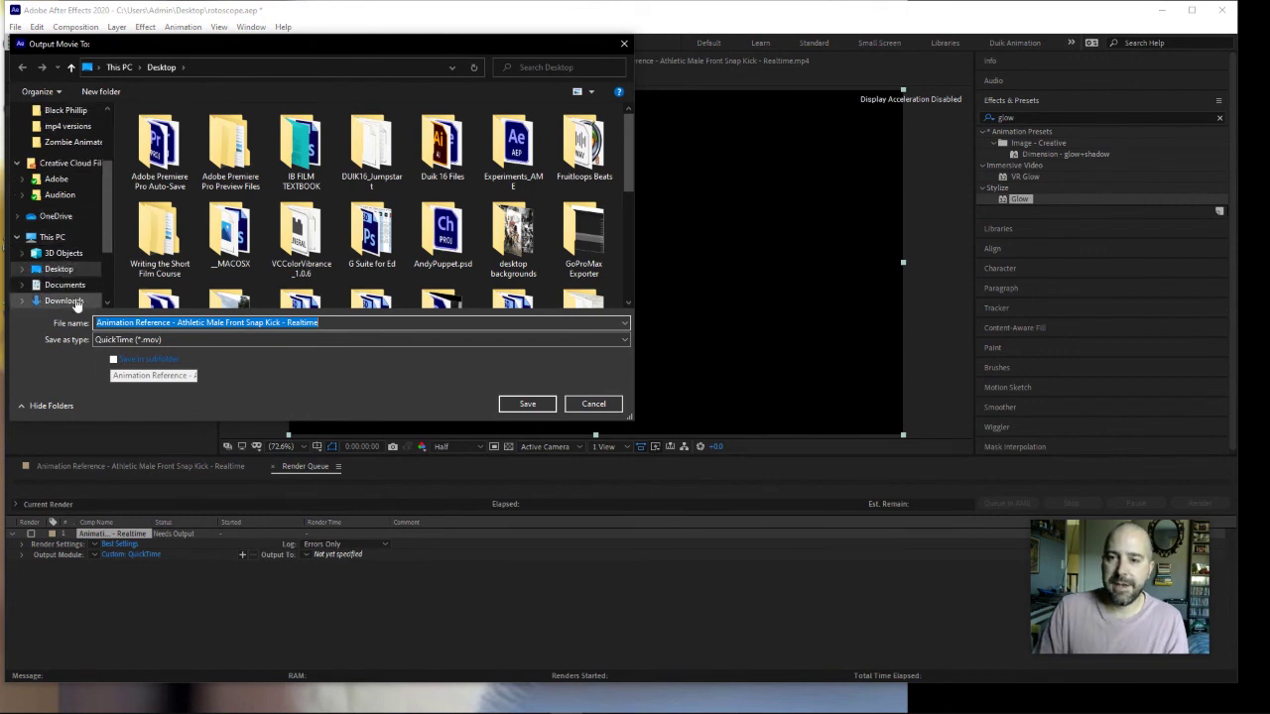
Name the output movie with the creator's last and first name followed by _Rotoscope, save that destination, and start the render
{"action": "left_click_drag", "start_coordinate": [334, 321], "coordinate": [64, 328]}
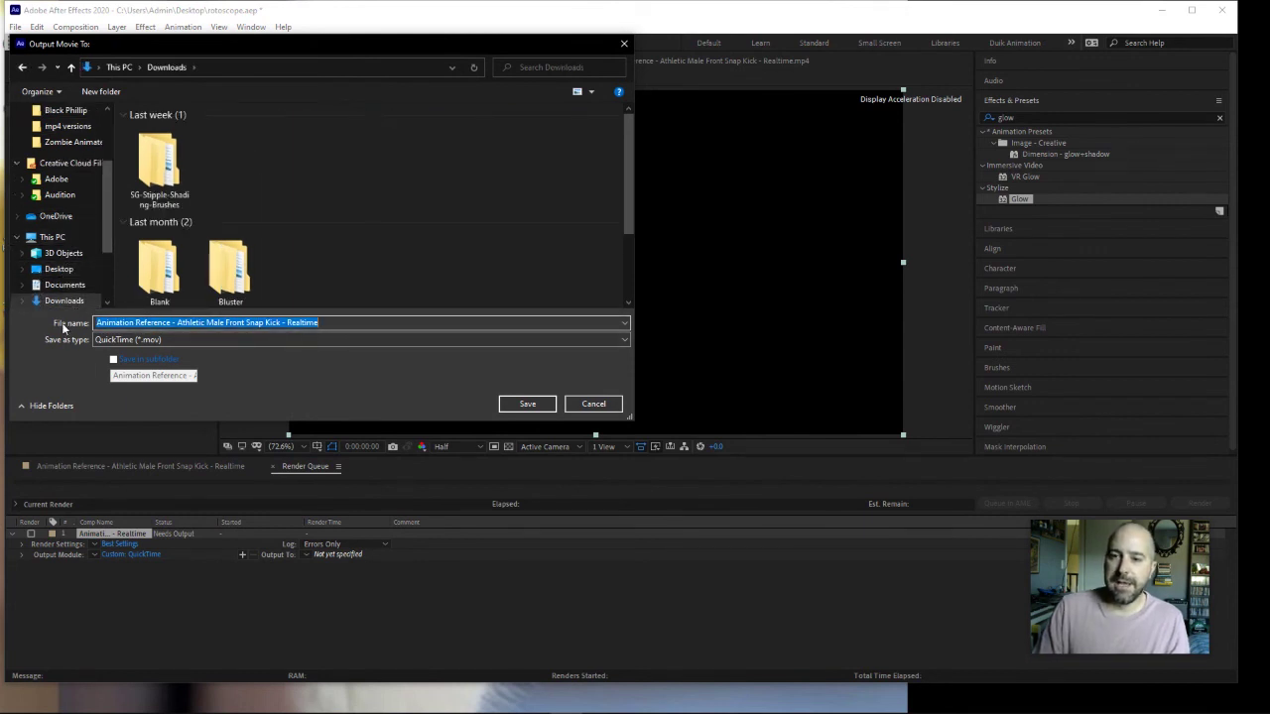
{"action": "type", "text": "Ro"}
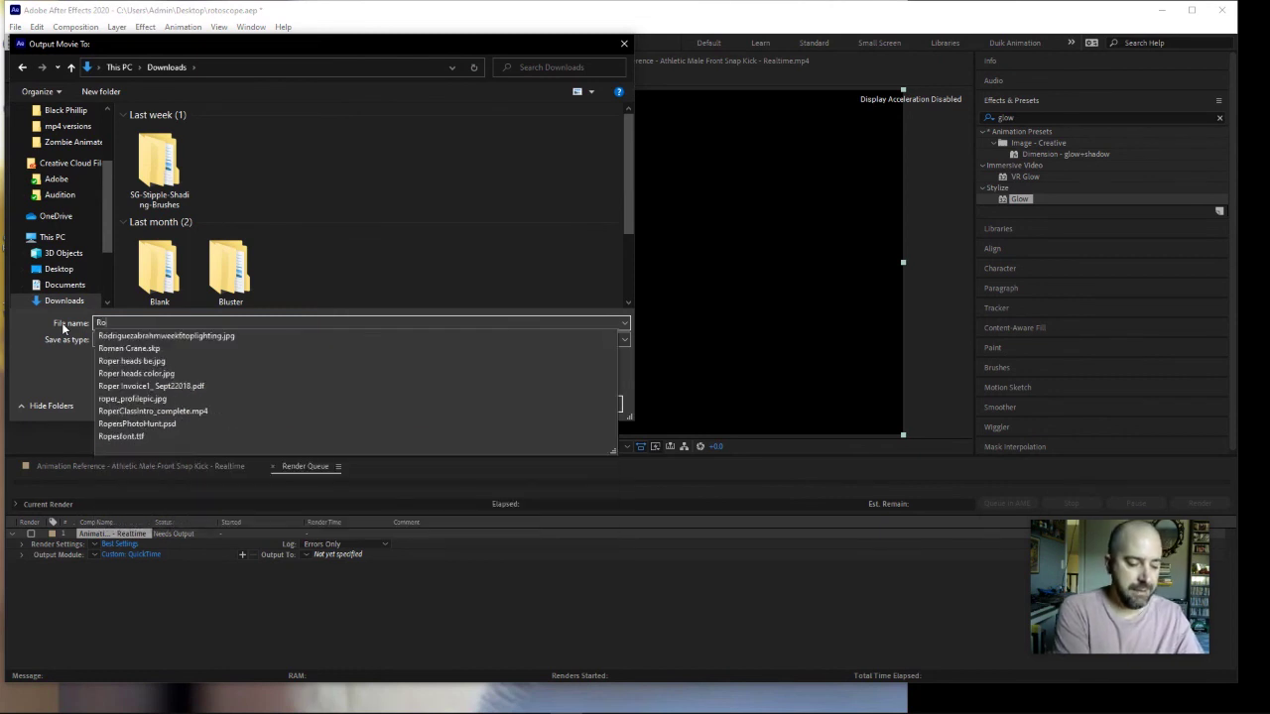
{"action": "type", "text": "perZach"}
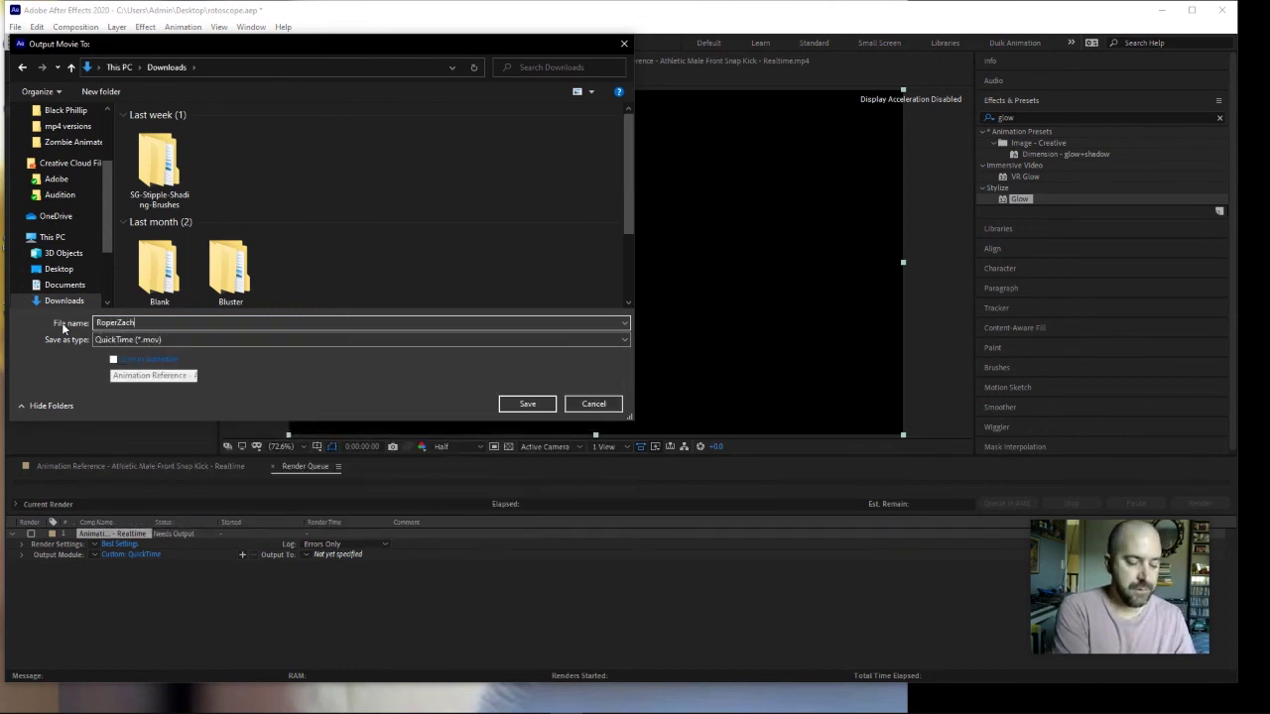
{"action": "type", "text": "_Rot"}
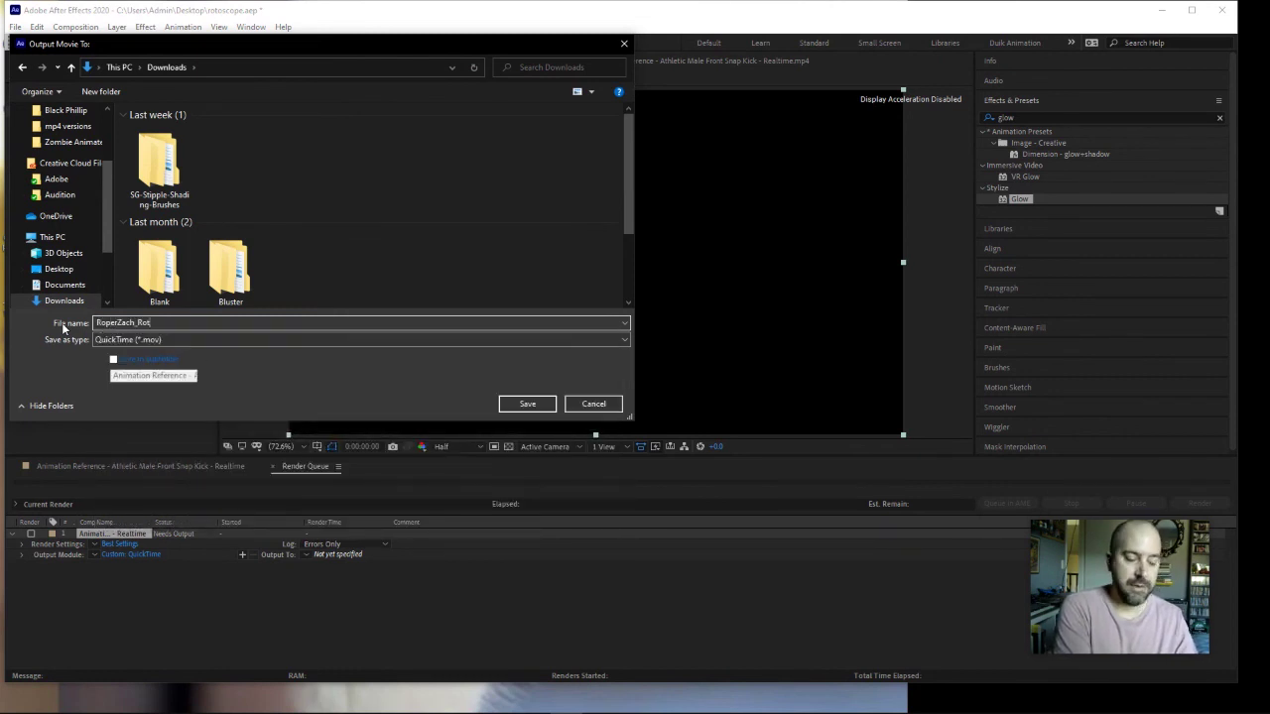
{"action": "type", "text": "oscope"}
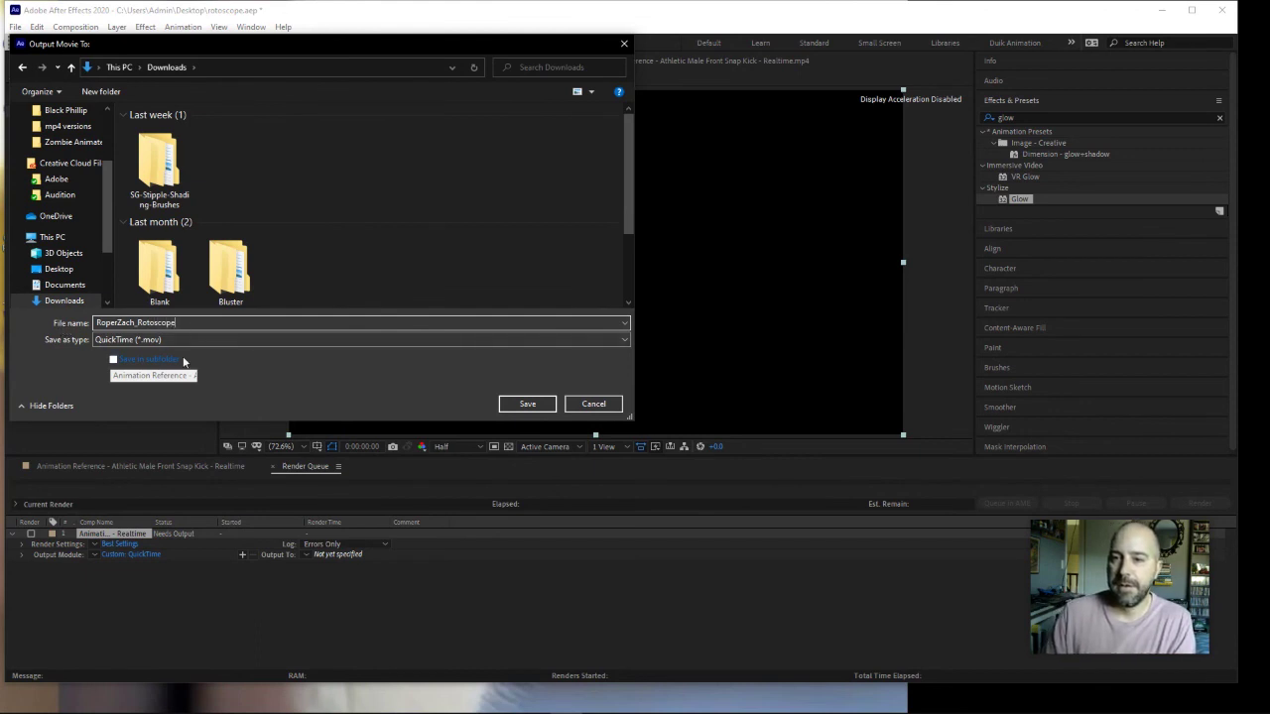
{"action": "left_click", "coordinate": [529, 404]}
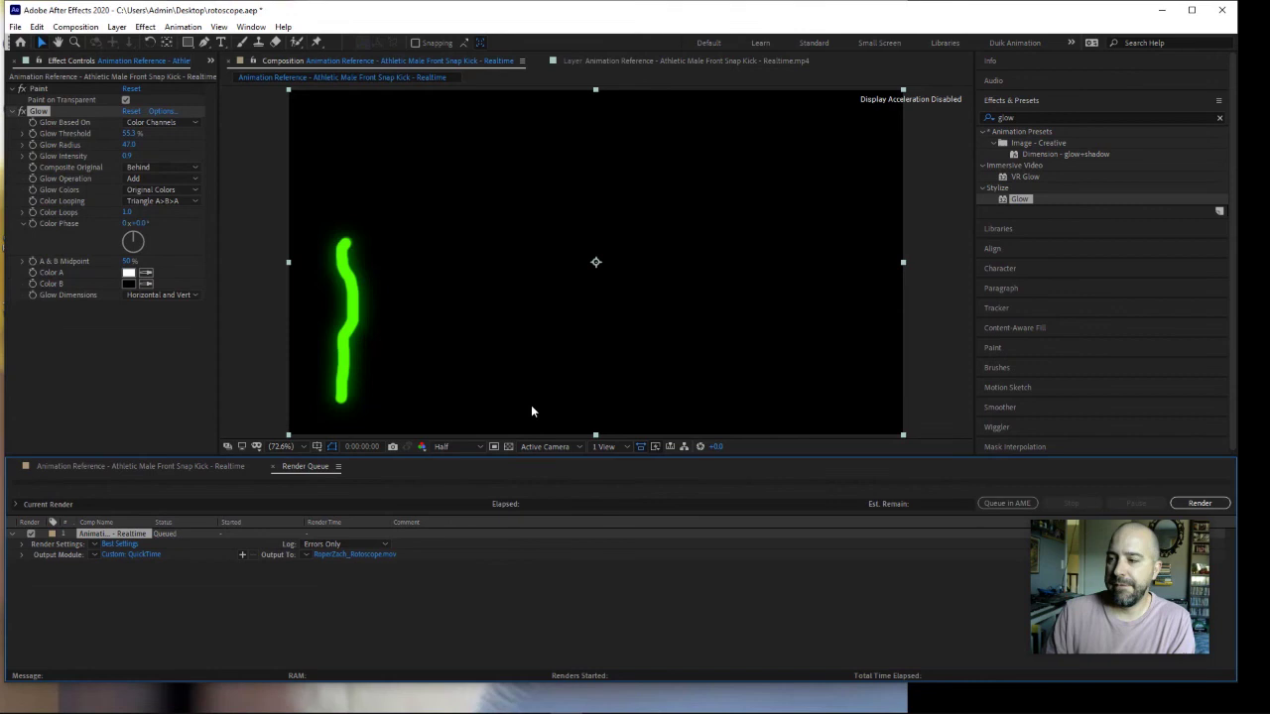
{"action": "left_click", "coordinate": [1204, 503]}
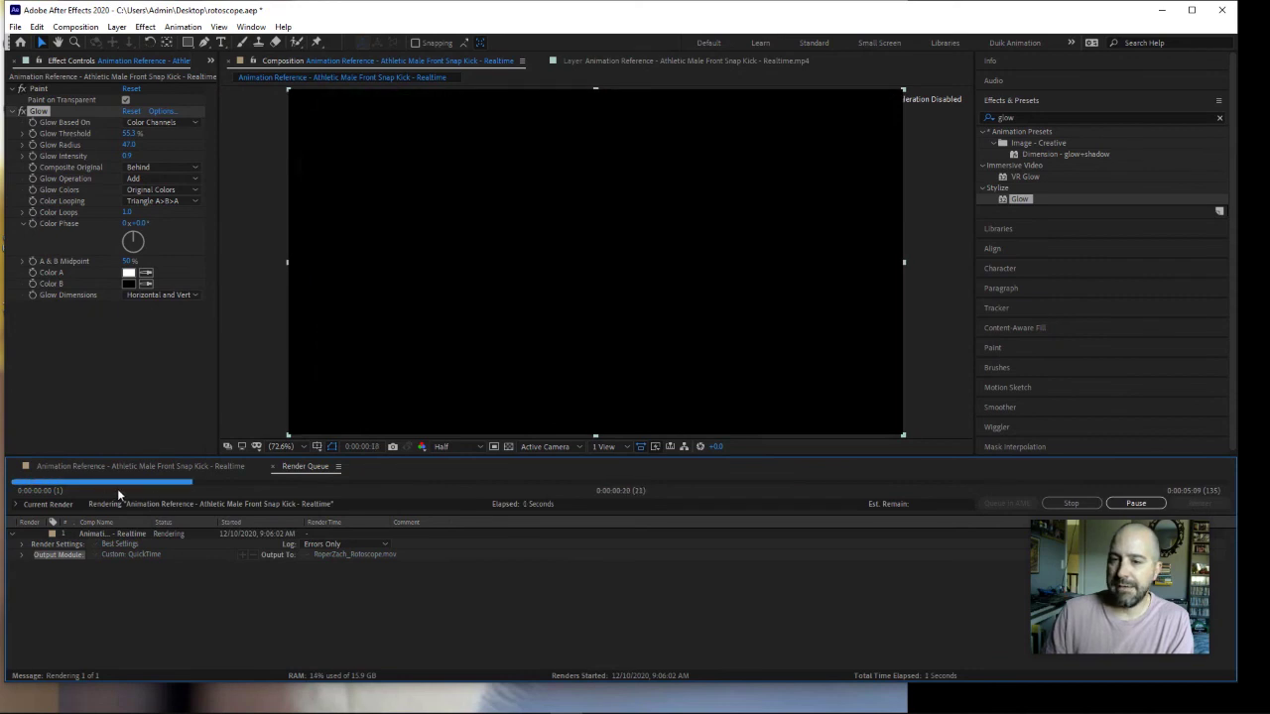